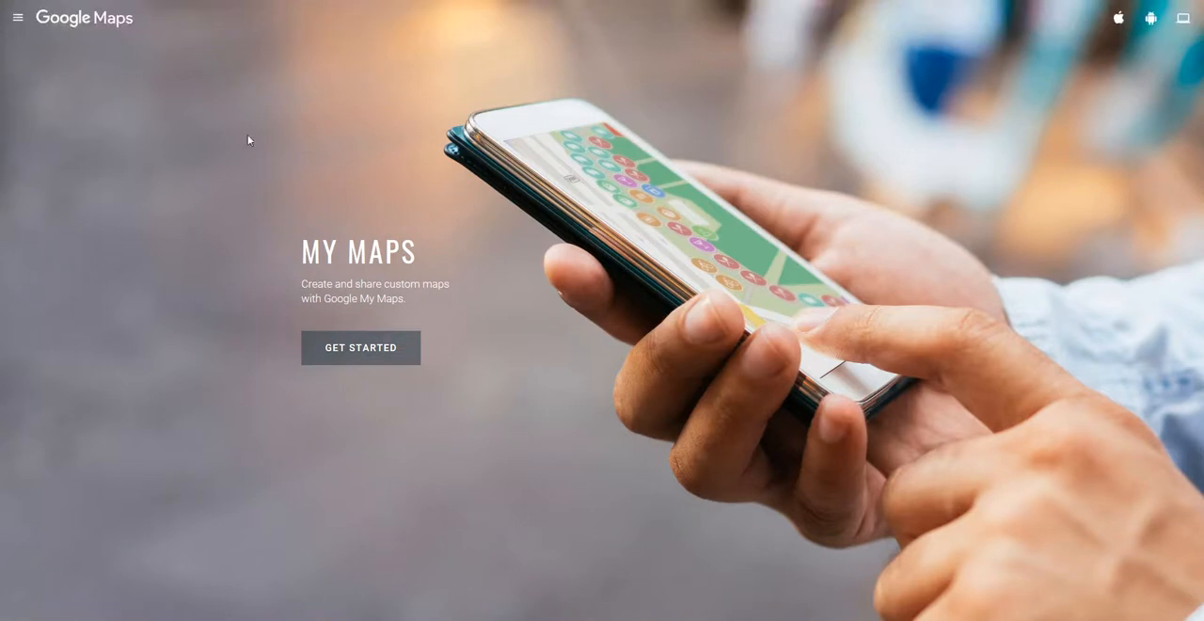
Create a new map and title it "my maps video".
click(388, 361)
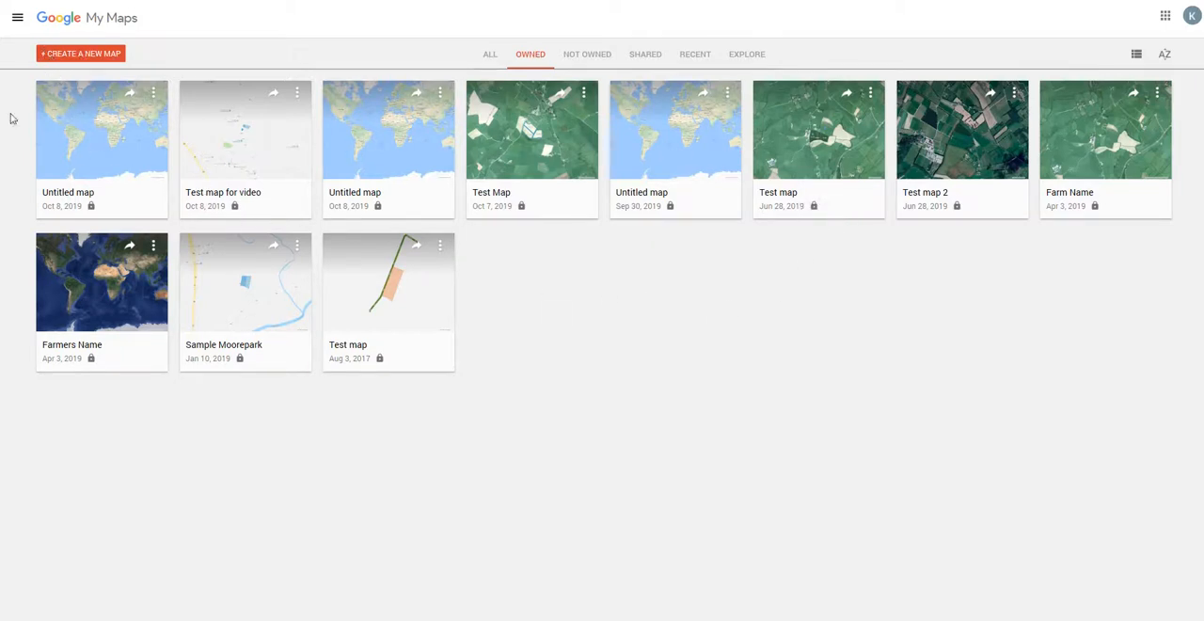
click(52, 55)
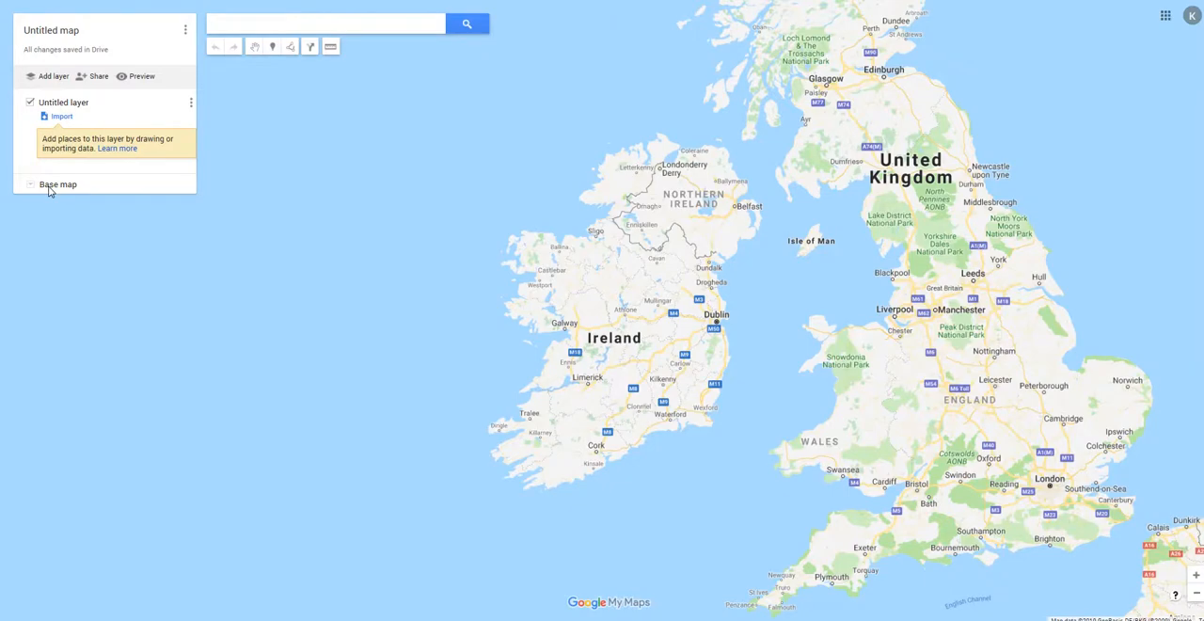
click(67, 34)
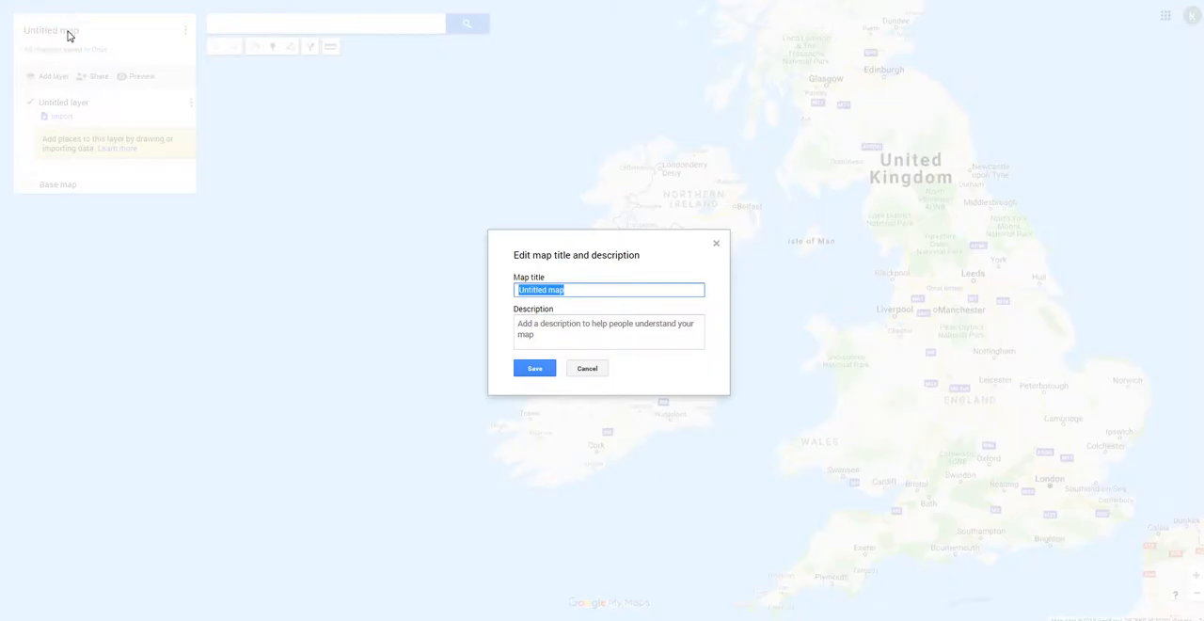
text(my maps video)
click(534, 370)
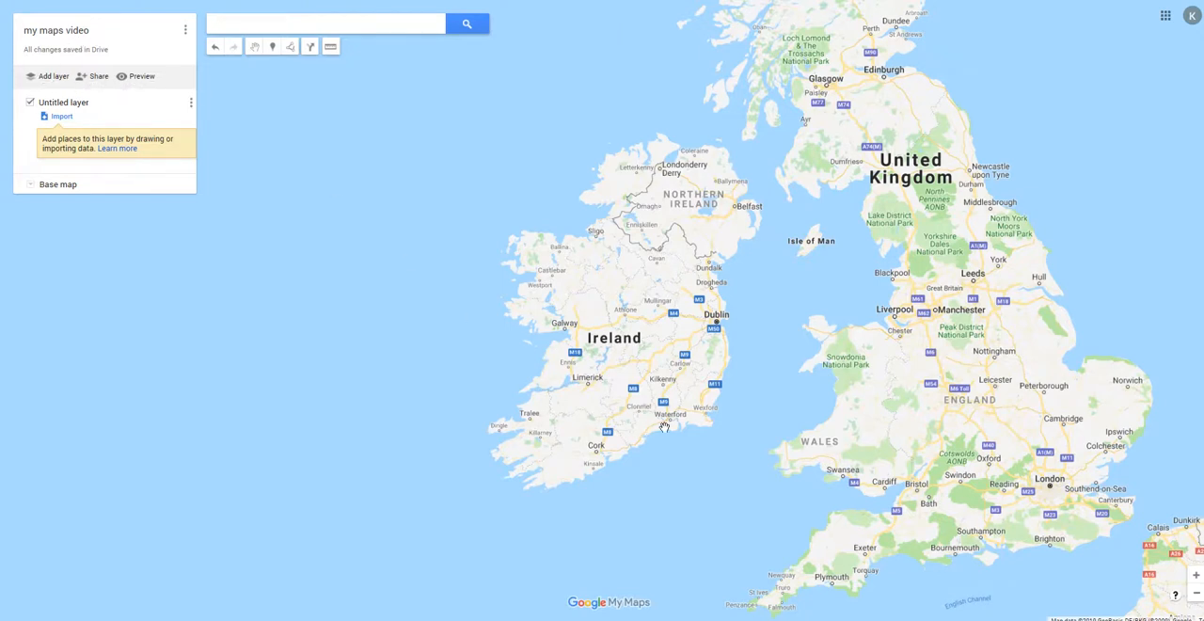
Locate Kildalton Agricultural College near Piltown, in the south-east of Ireland, on the map.
scroll(665, 423, up, 2)
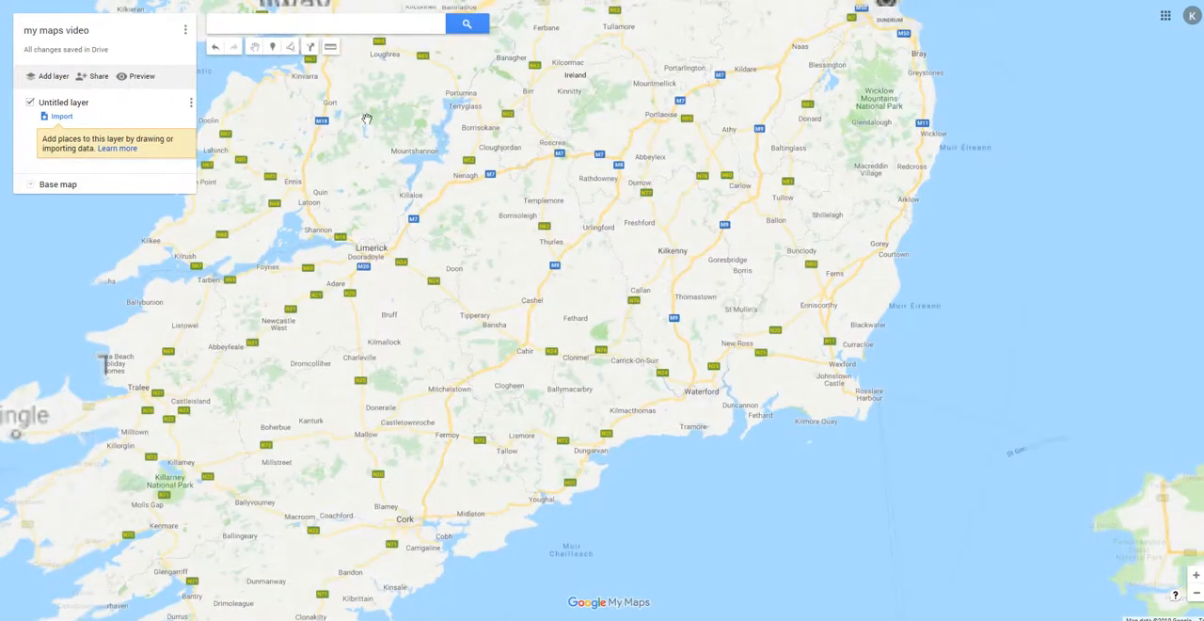
scroll(664, 415, up, 1)
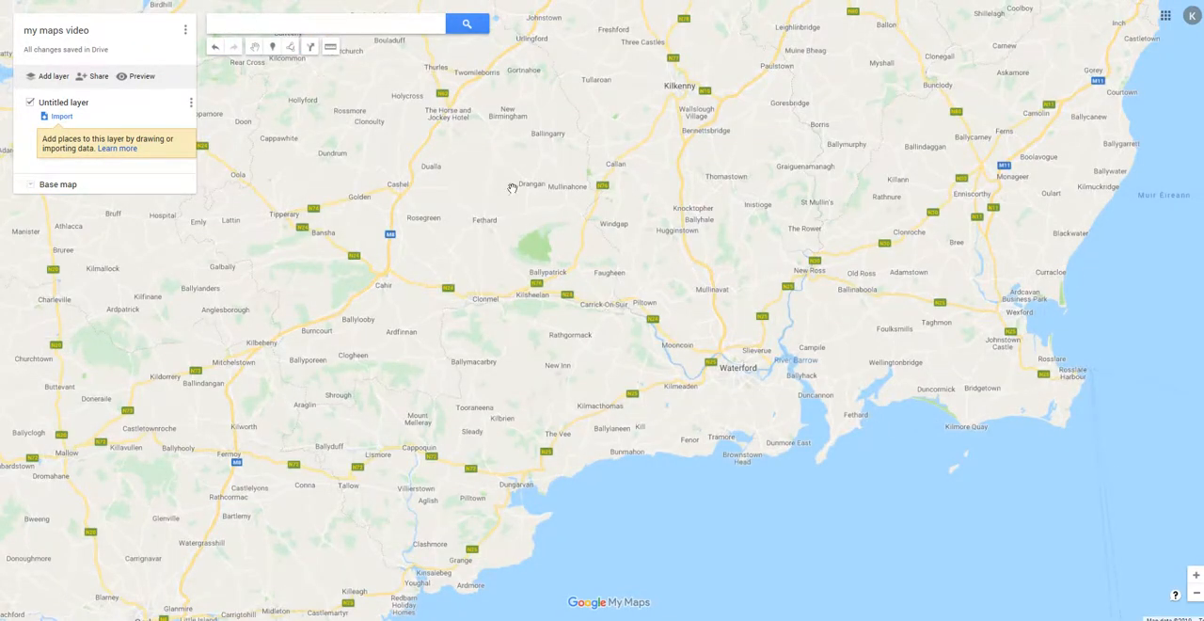
scroll(702, 329, up, 1)
scroll(573, 255, up, 2)
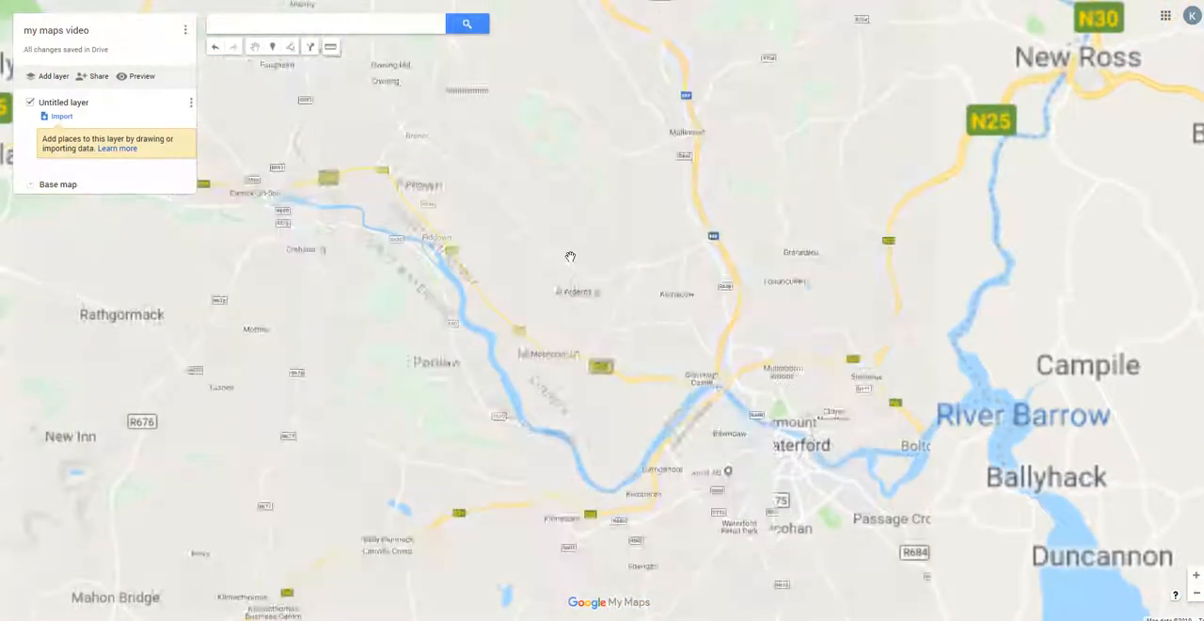
scroll(570, 256, up, 1)
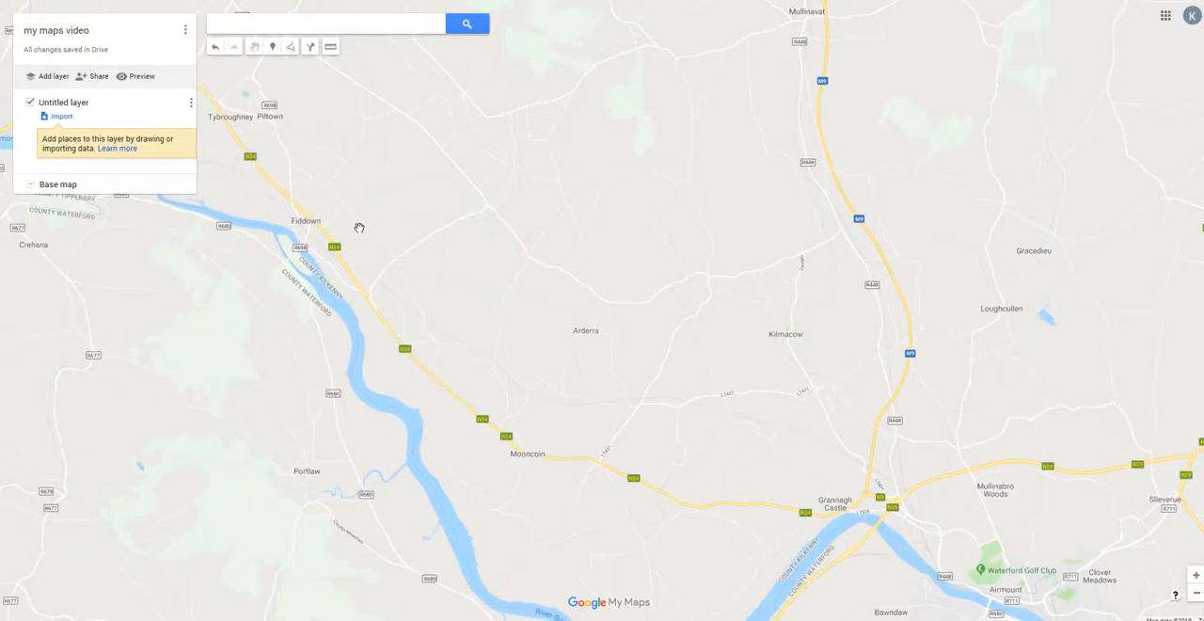
scroll(359, 227, up, 1)
drag(327, 202, 552, 417)
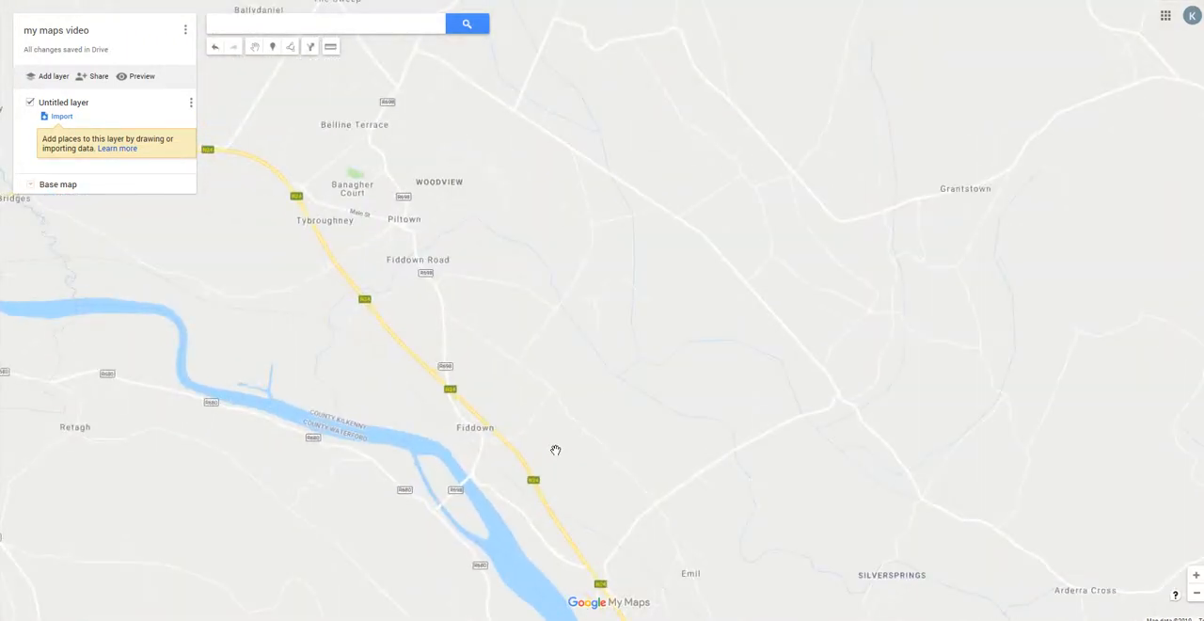
scroll(555, 450, up, 1)
drag(433, 258, 763, 508)
drag(703, 438, 764, 527)
drag(659, 179, 603, 308)
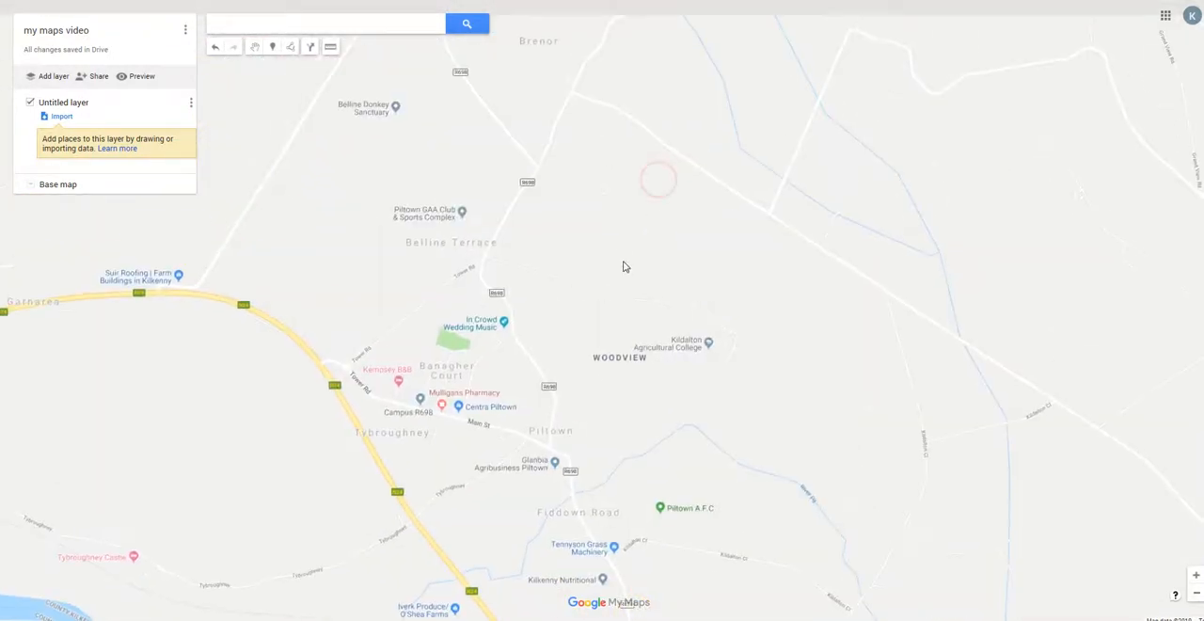
scroll(624, 258, up, 1)
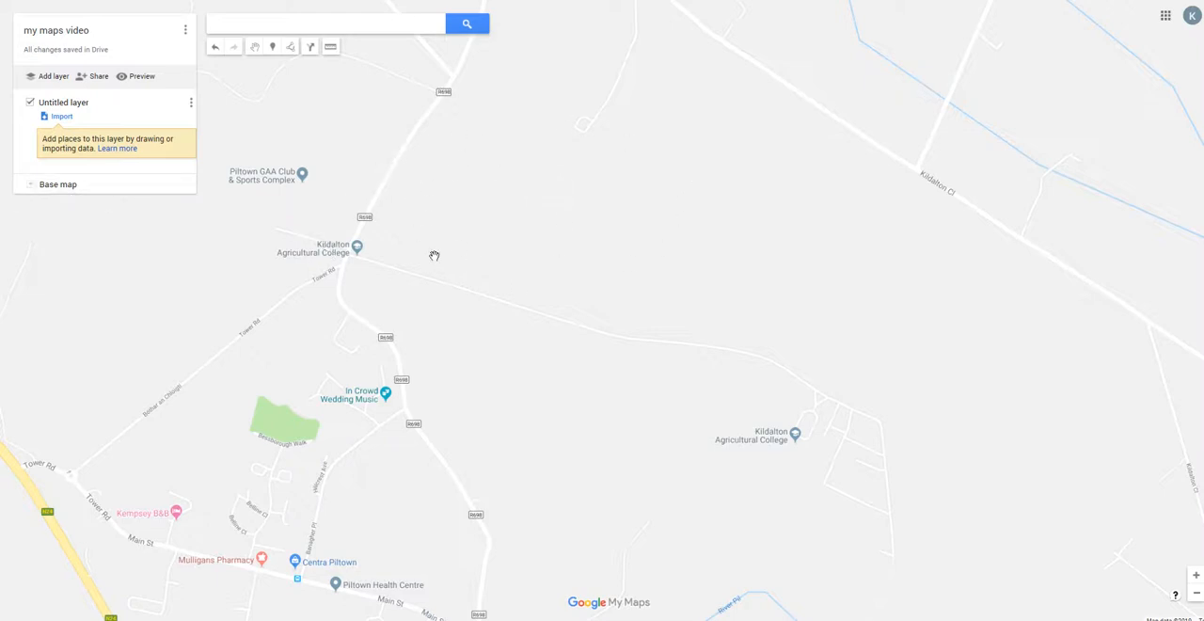
Switch the base map to satellite imagery so the fields beside Kildalton Agricultural College can be traced.
click(30, 186)
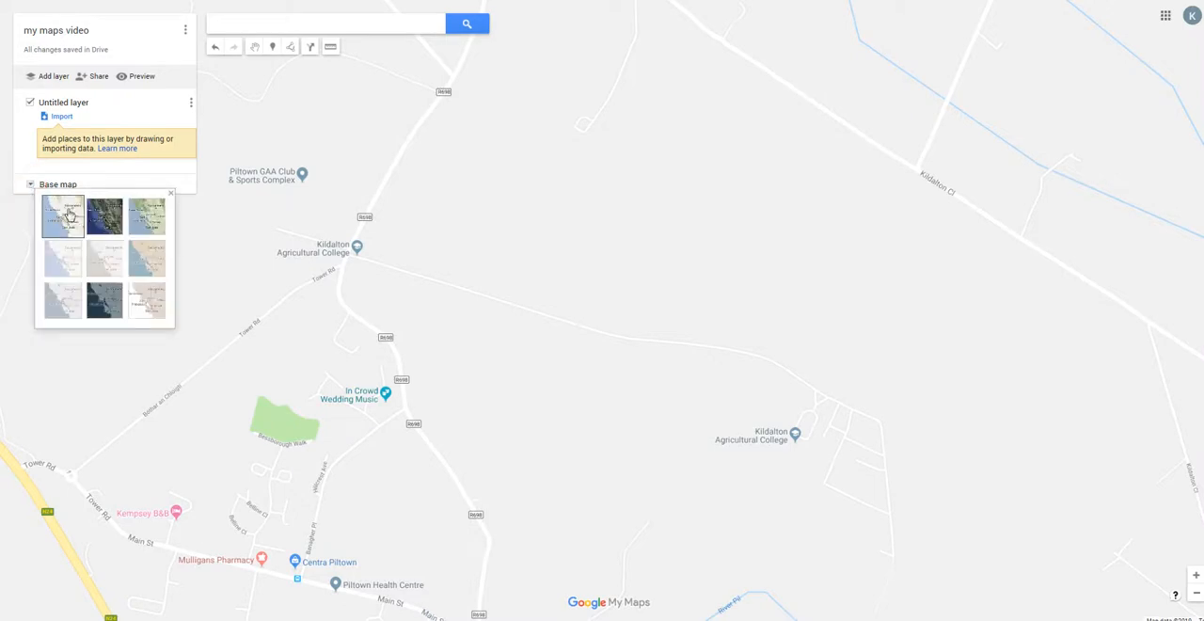
click(103, 219)
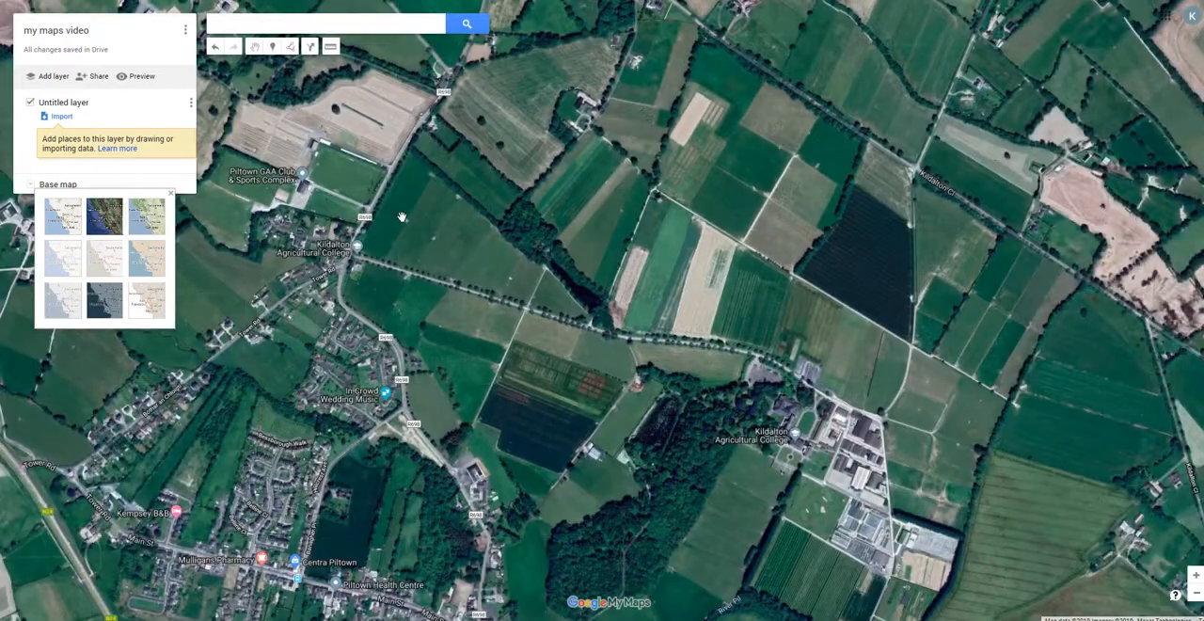
scroll(407, 197, up, 2)
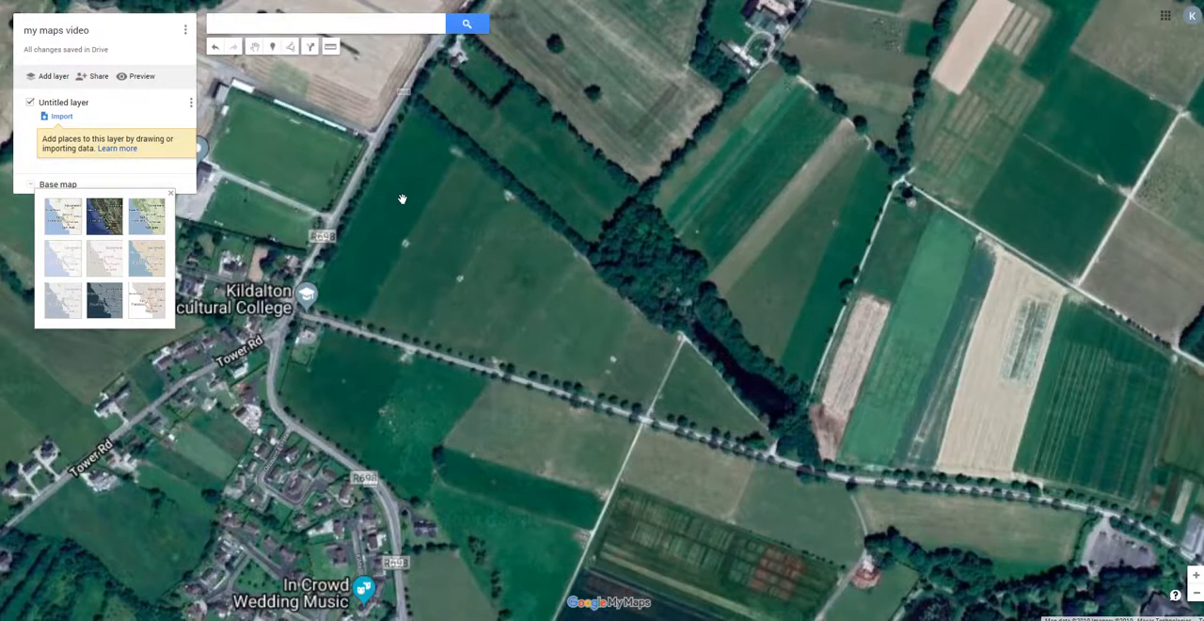
drag(424, 262, 503, 215)
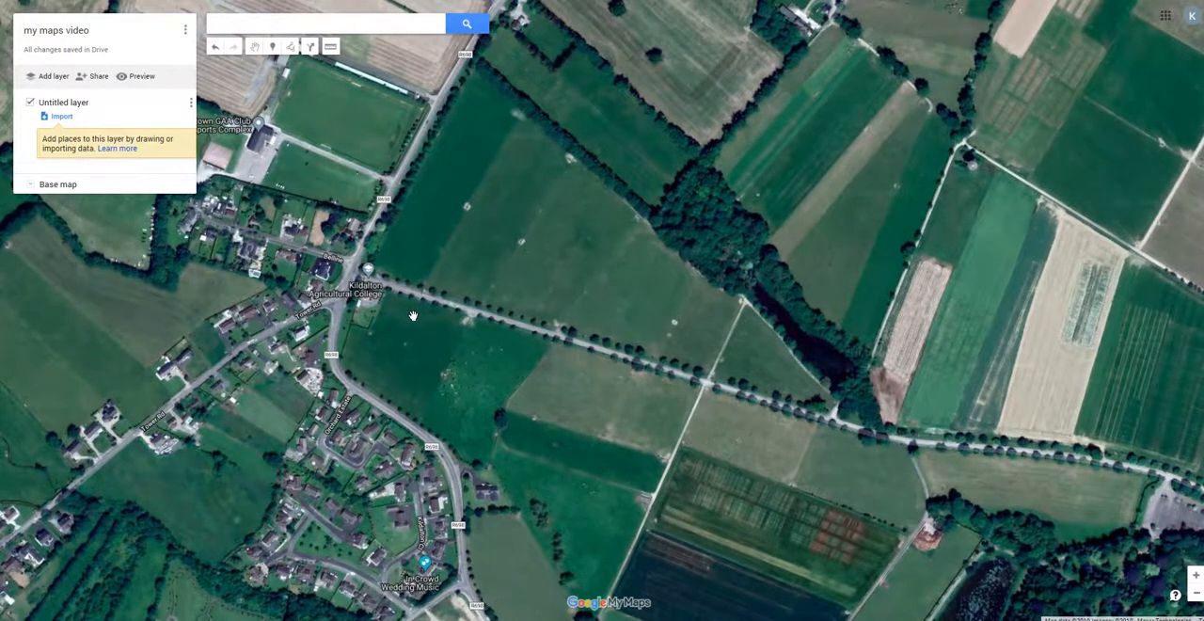
scroll(413, 316, up, 1)
drag(383, 440, 386, 371)
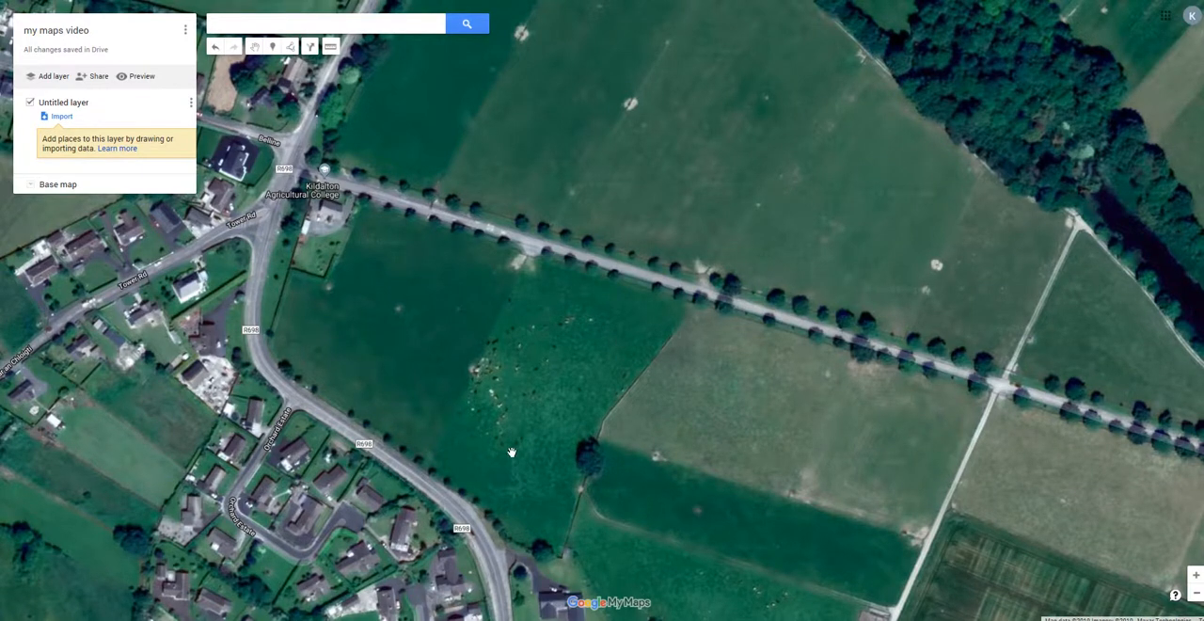
Rename the untitled layer as "existing fields".
click(291, 49)
click(64, 102)
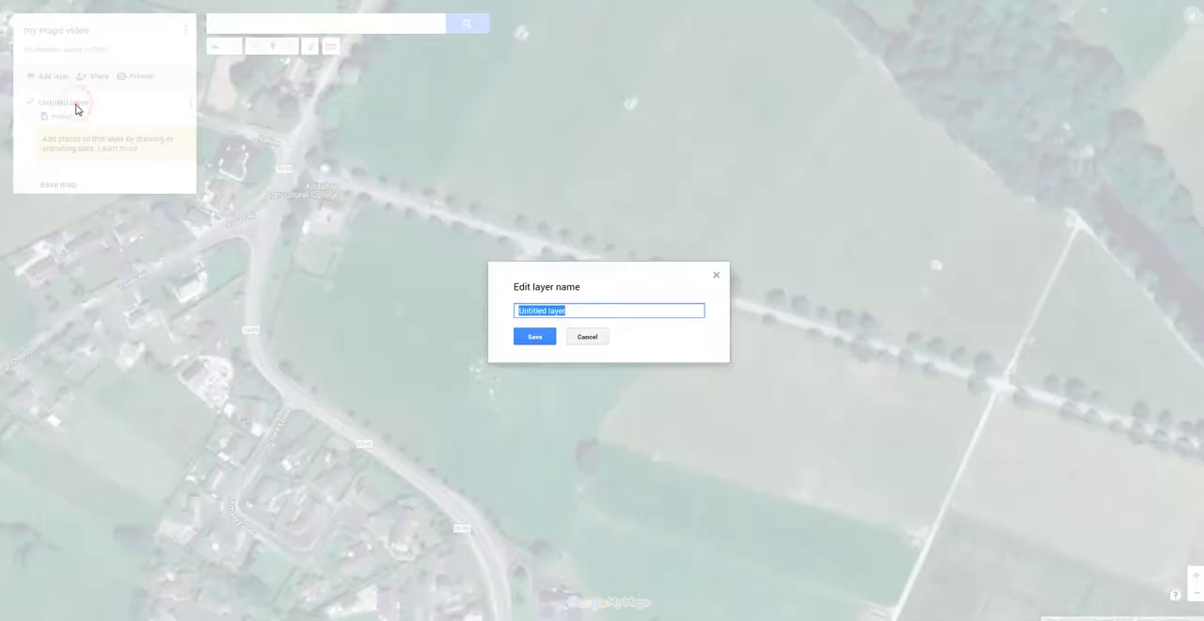
text(existing fields)
click(527, 337)
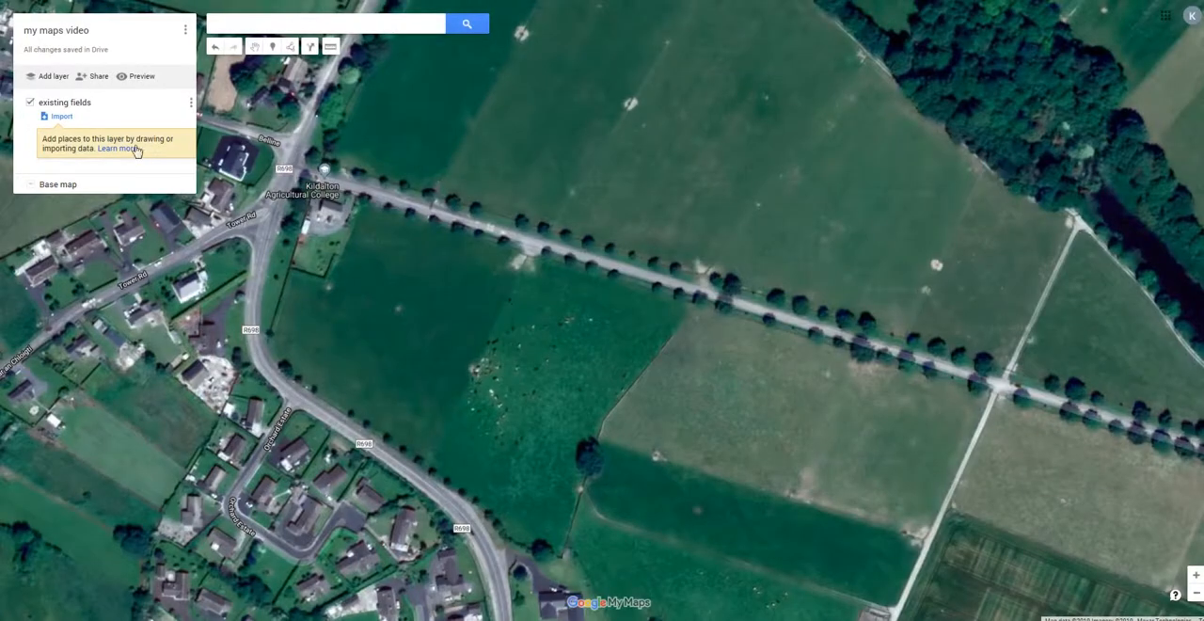
Start a shape at the R698 roadside and trace the field's edges up to the tree-lined lane, along it, and down the fence past the large tree.
click(291, 46)
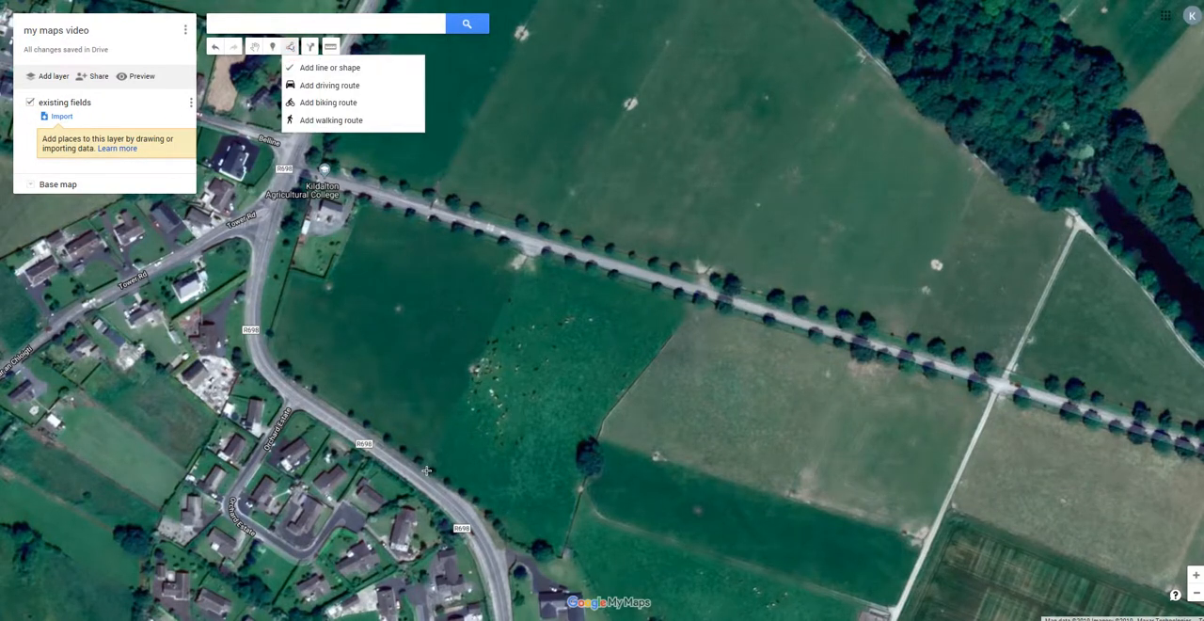
scroll(425, 471, up, 1)
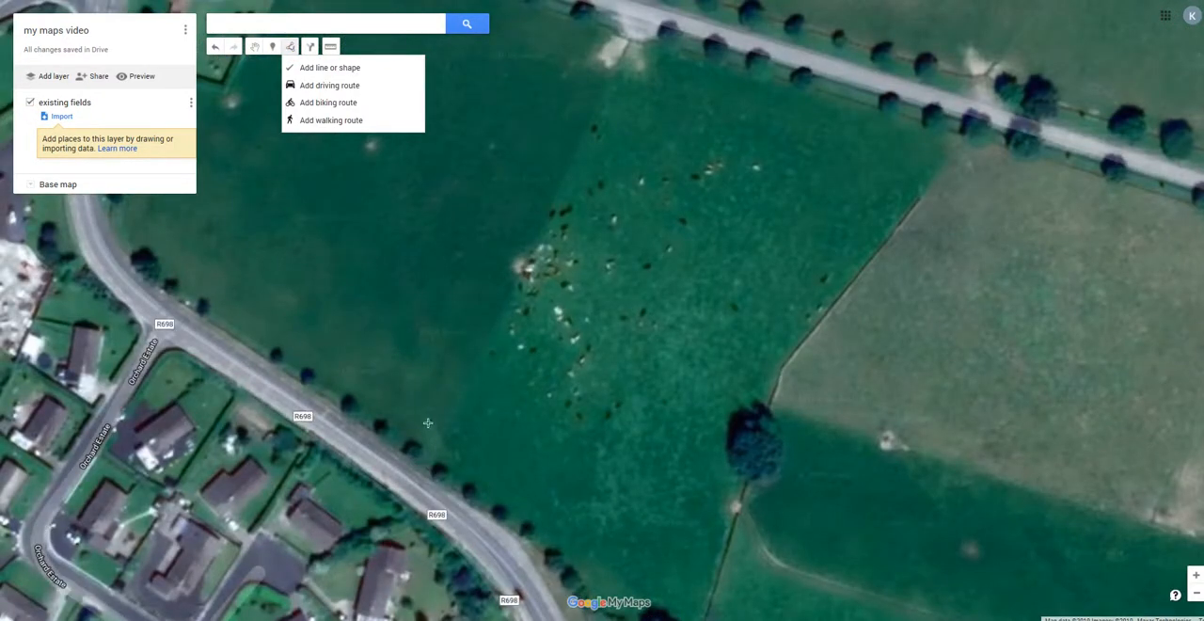
click(312, 68)
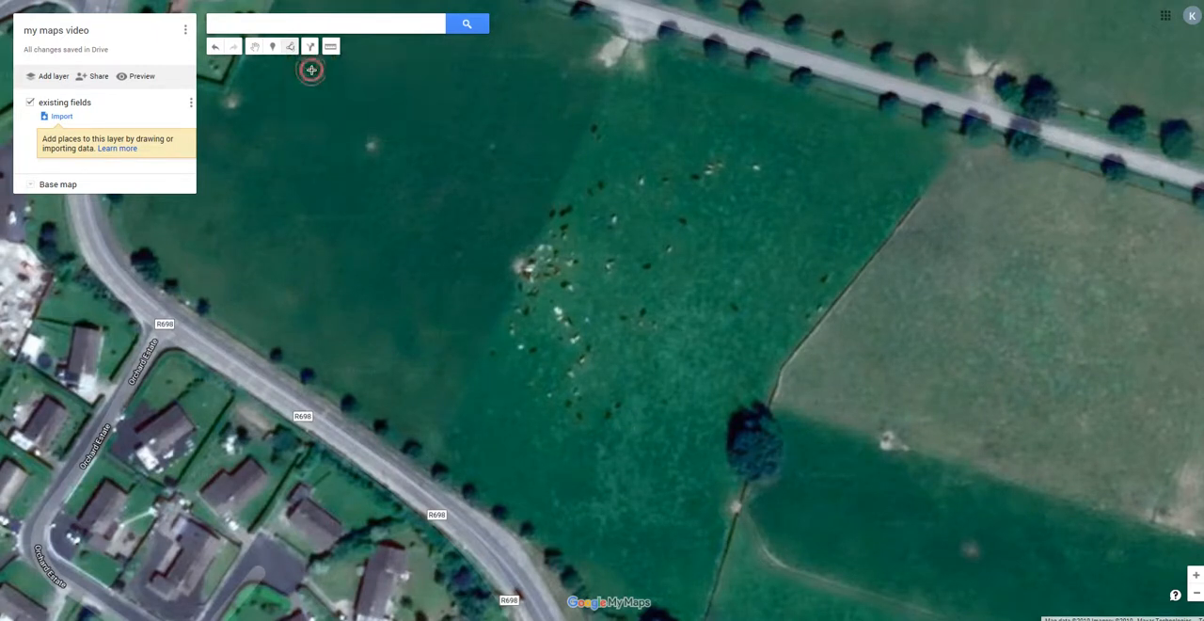
click(419, 468)
click(525, 266)
click(632, 41)
click(653, 40)
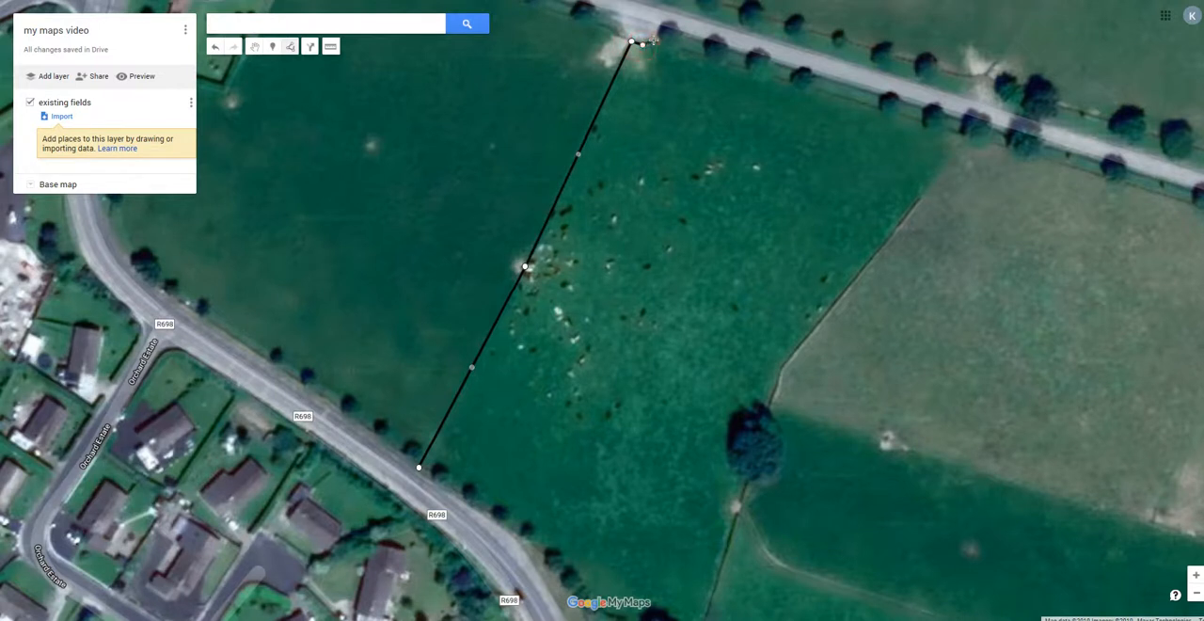
click(967, 134)
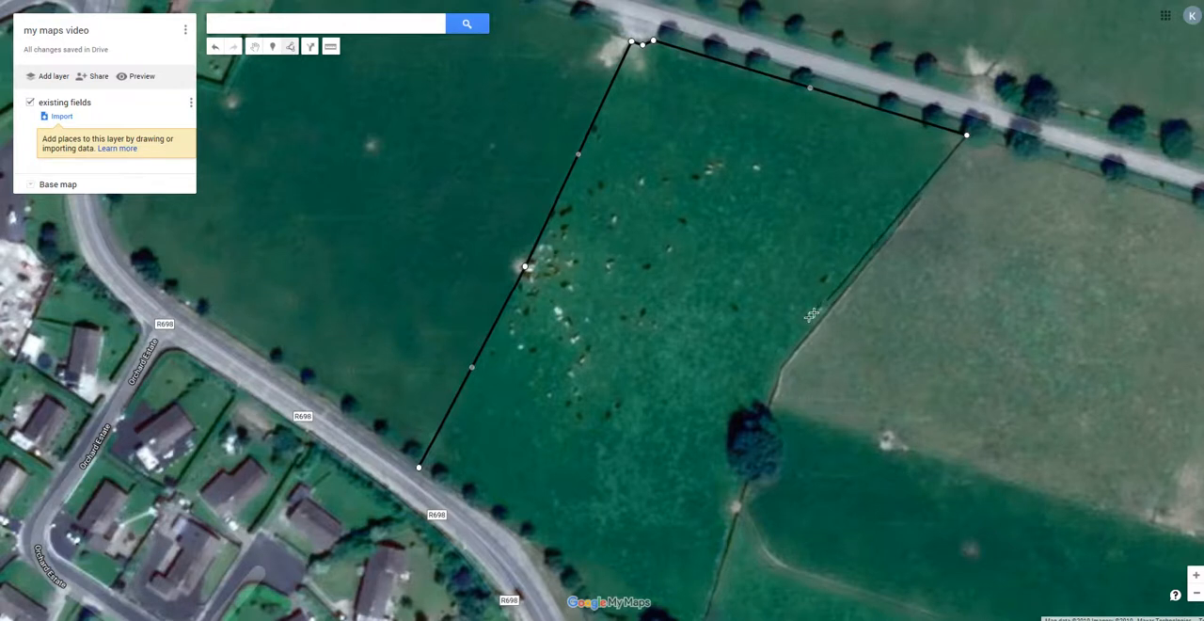
click(782, 366)
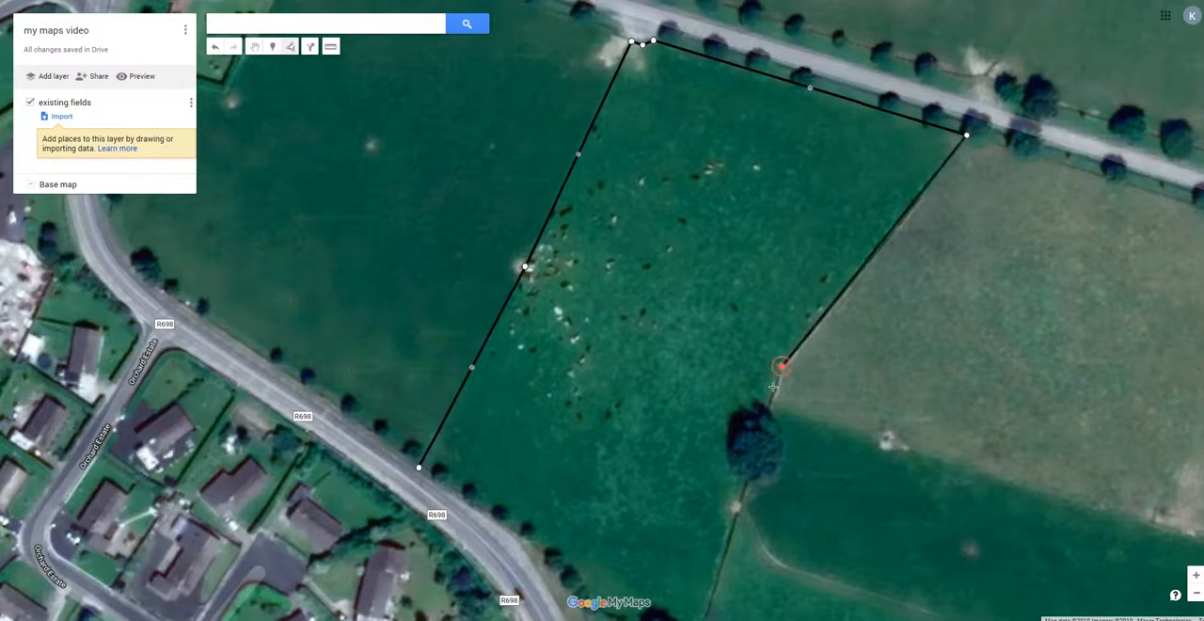
click(711, 593)
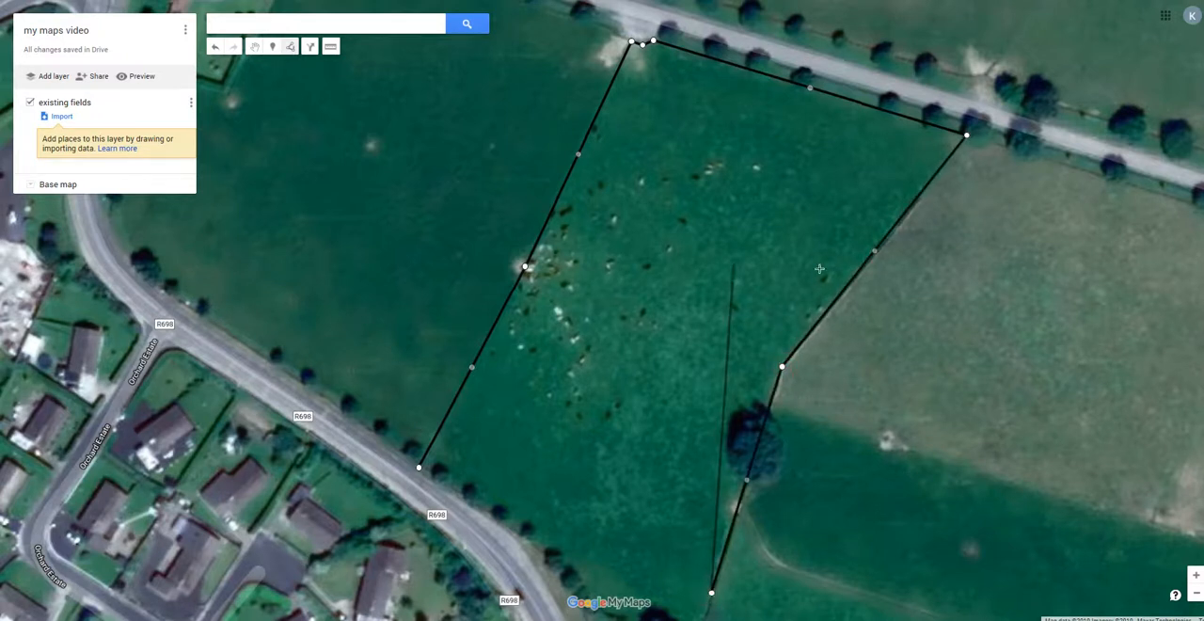
Continue the field outline to the corner by the shed, follow the hedge along the R698, and close the shape at its starting point.
scroll(710, 240, down, 1)
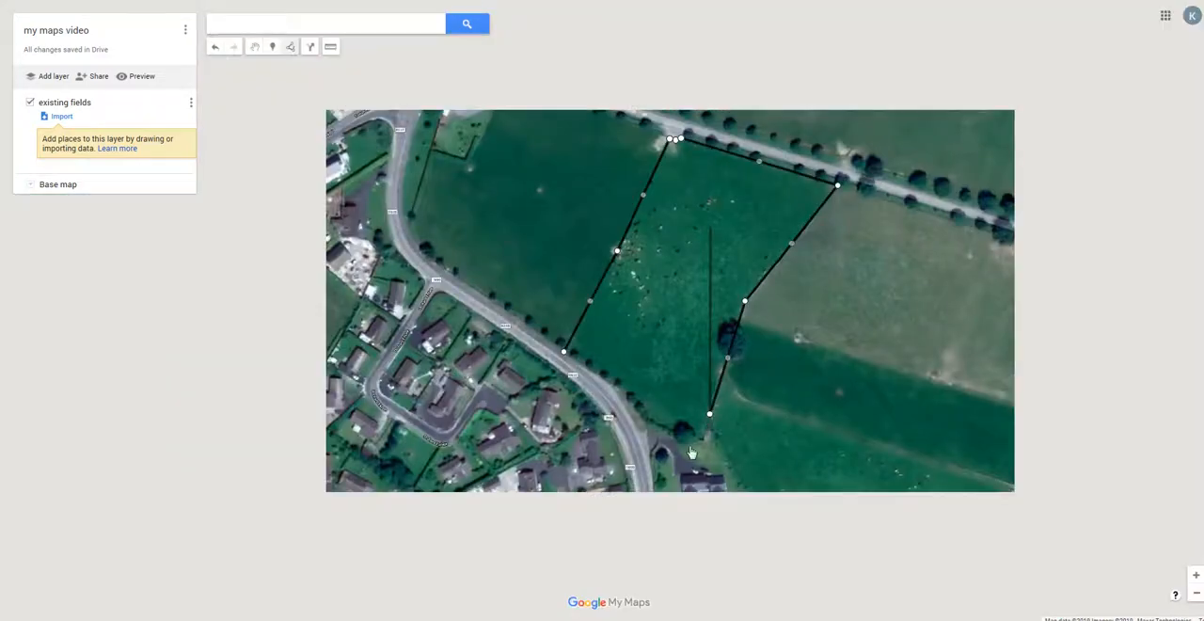
scroll(688, 450, up, 1)
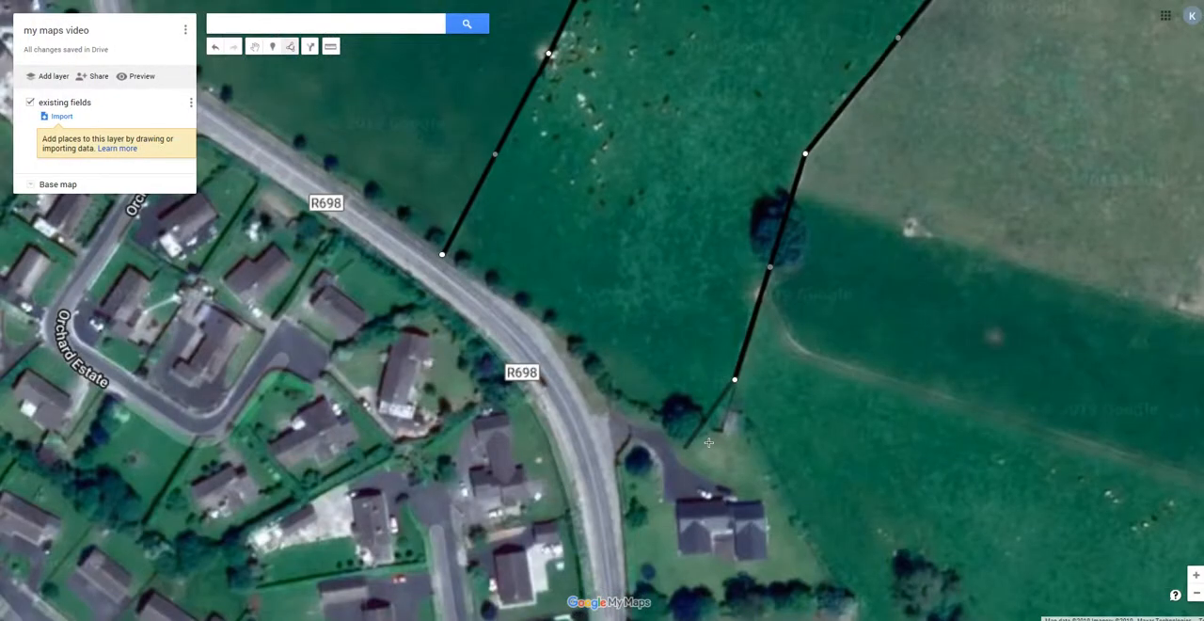
scroll(709, 442, up, 1)
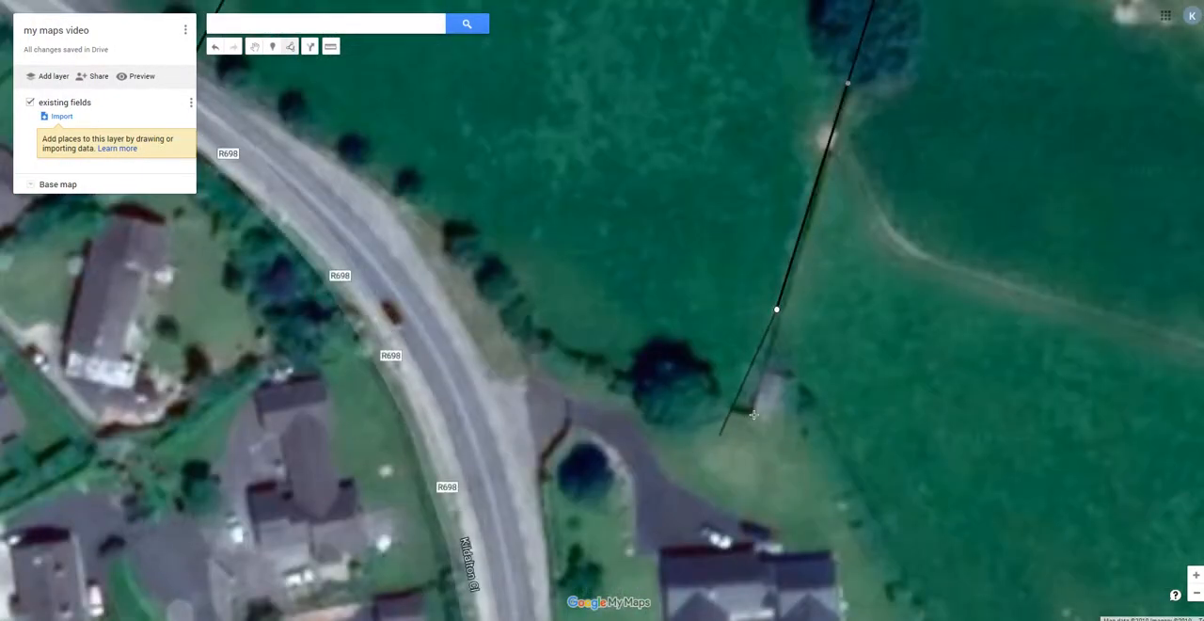
click(750, 414)
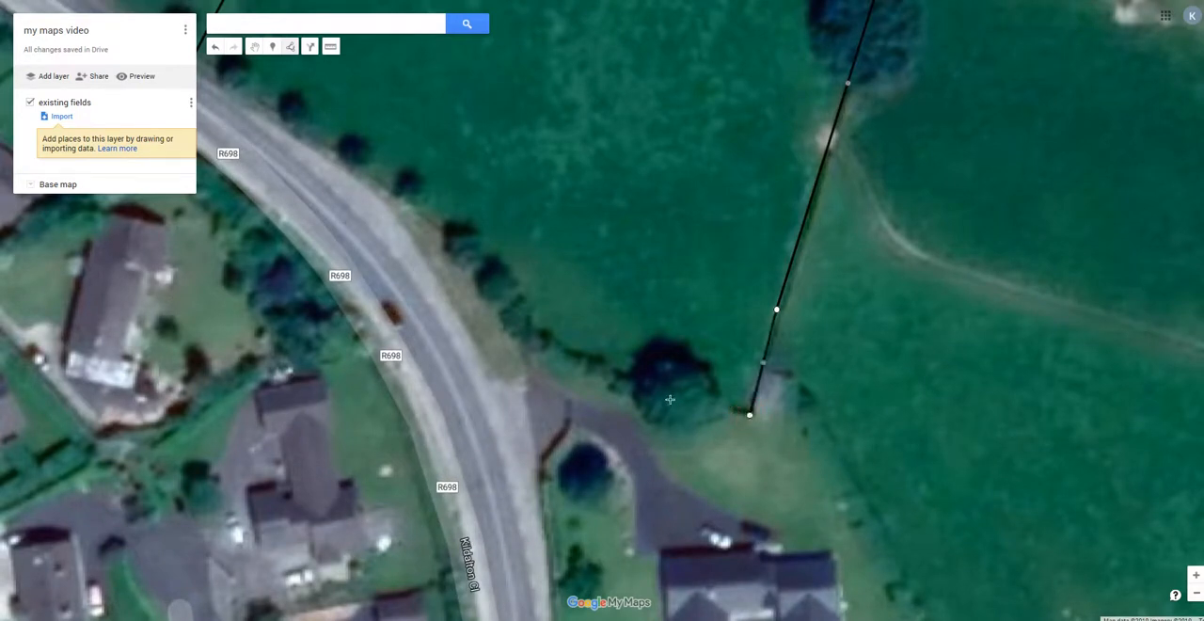
click(632, 388)
click(554, 355)
click(487, 270)
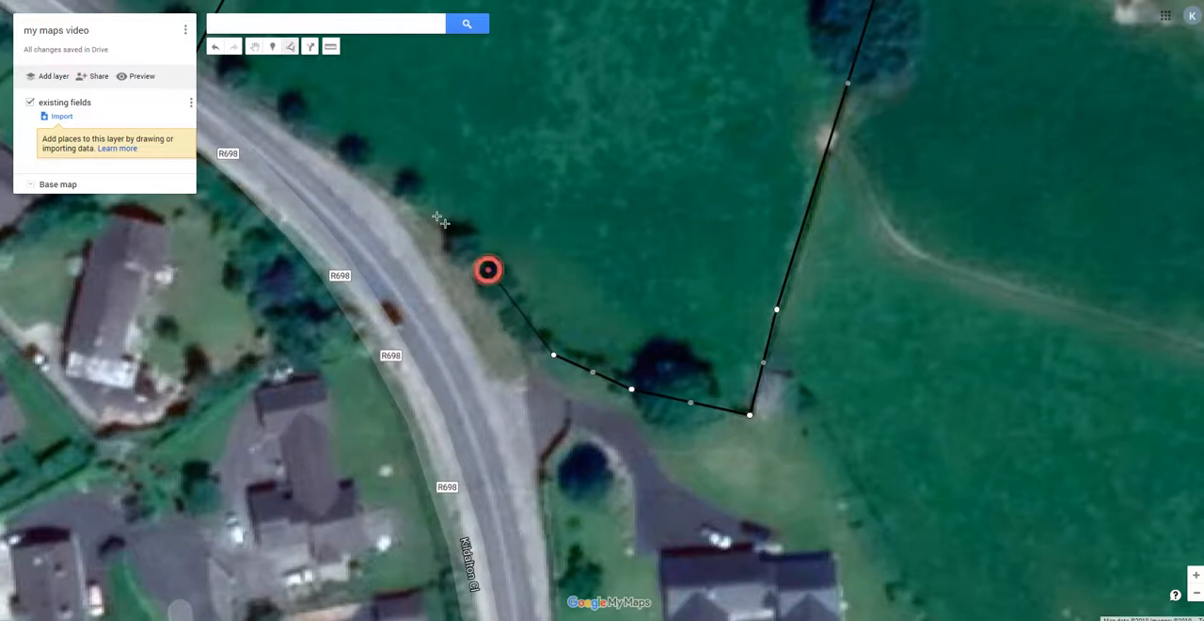
click(414, 204)
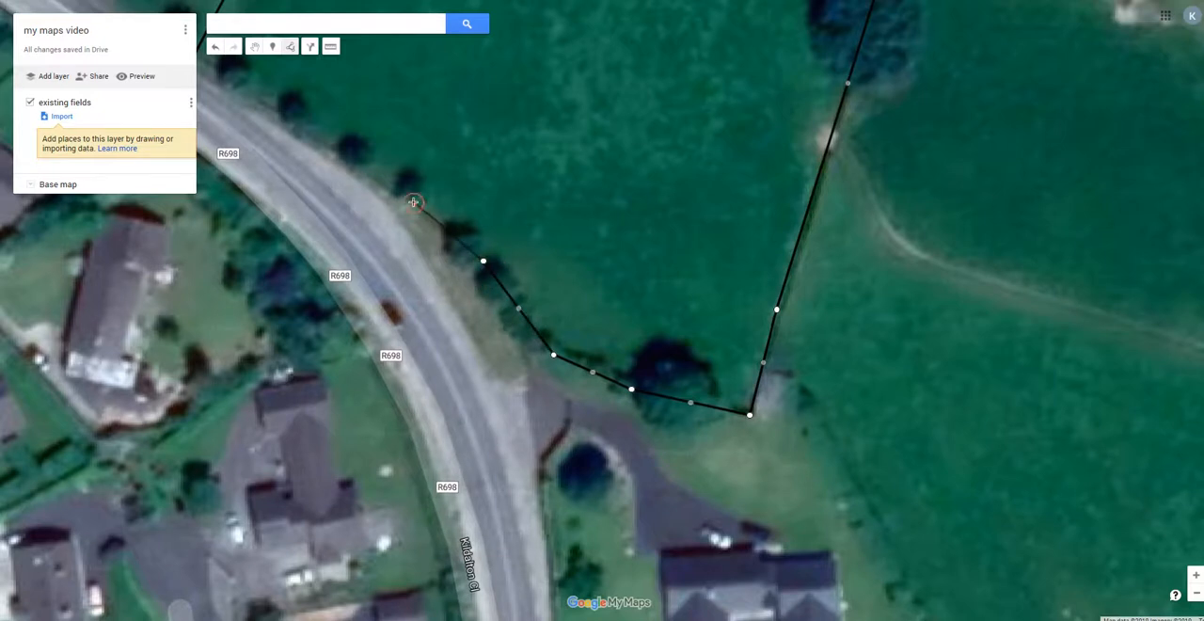
click(264, 102)
scroll(708, 265, down, 1)
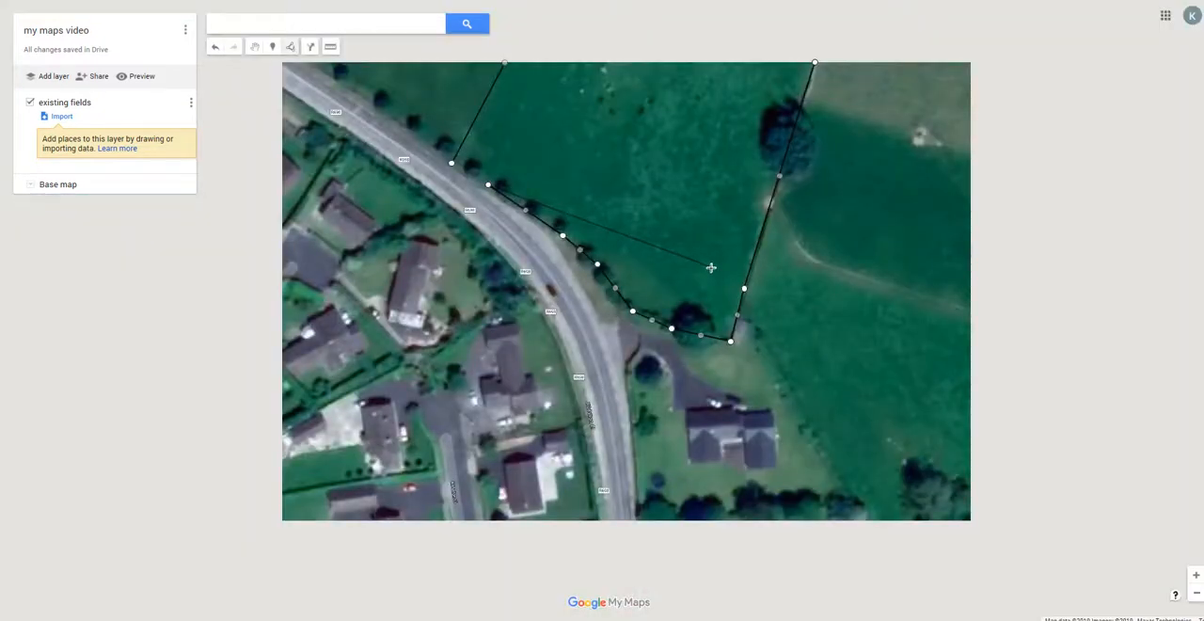
scroll(459, 146, up, 1)
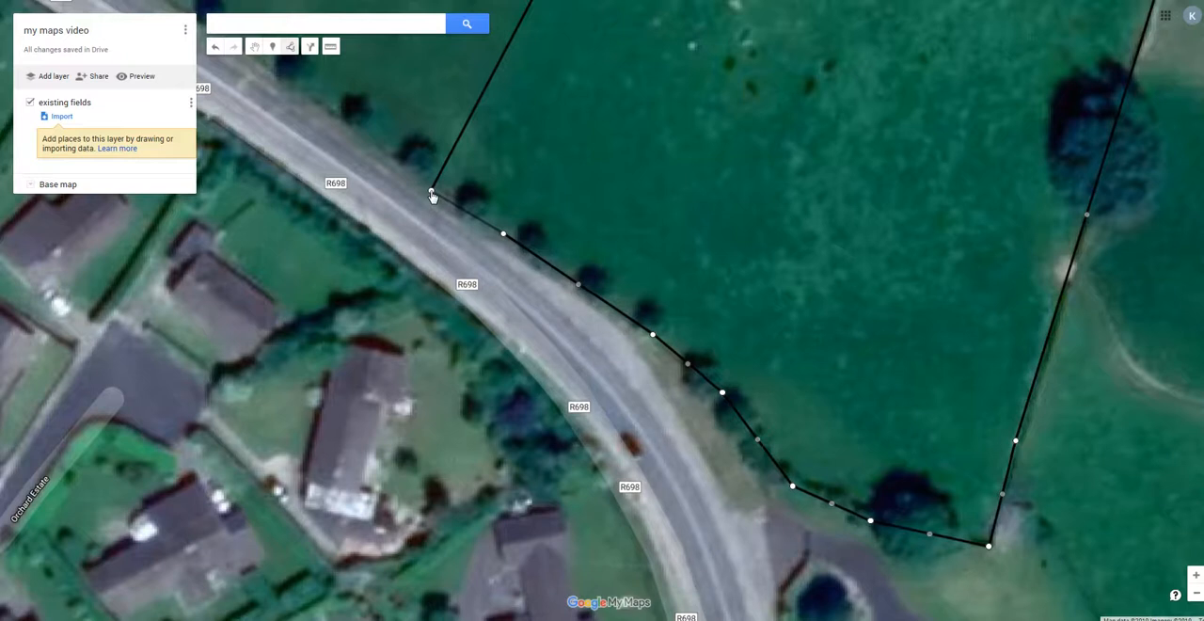
click(432, 194)
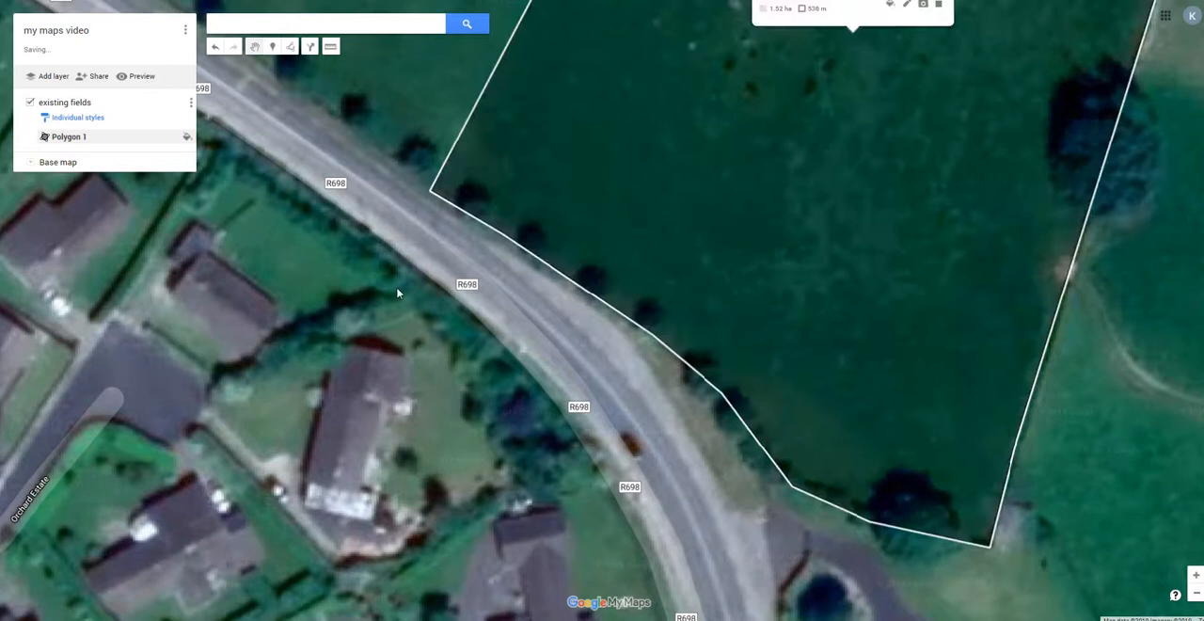
scroll(394, 338, down, 1)
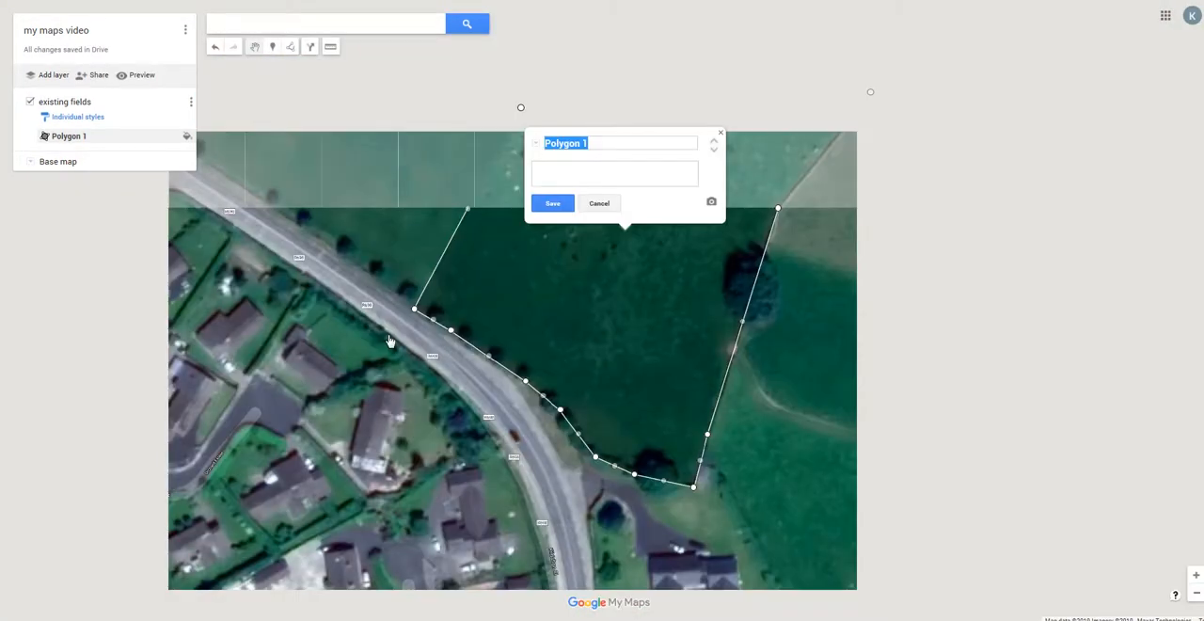
Name the traced field polygon "Field 1" and save it.
scroll(390, 340, down, 1)
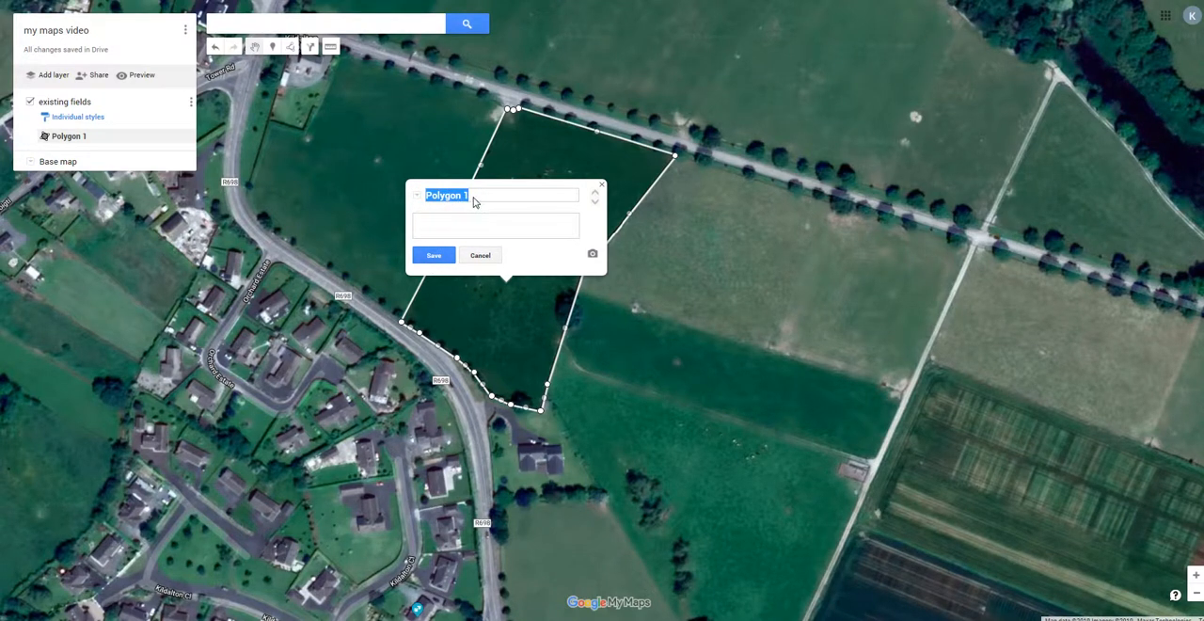
text(Field)
click(426, 255)
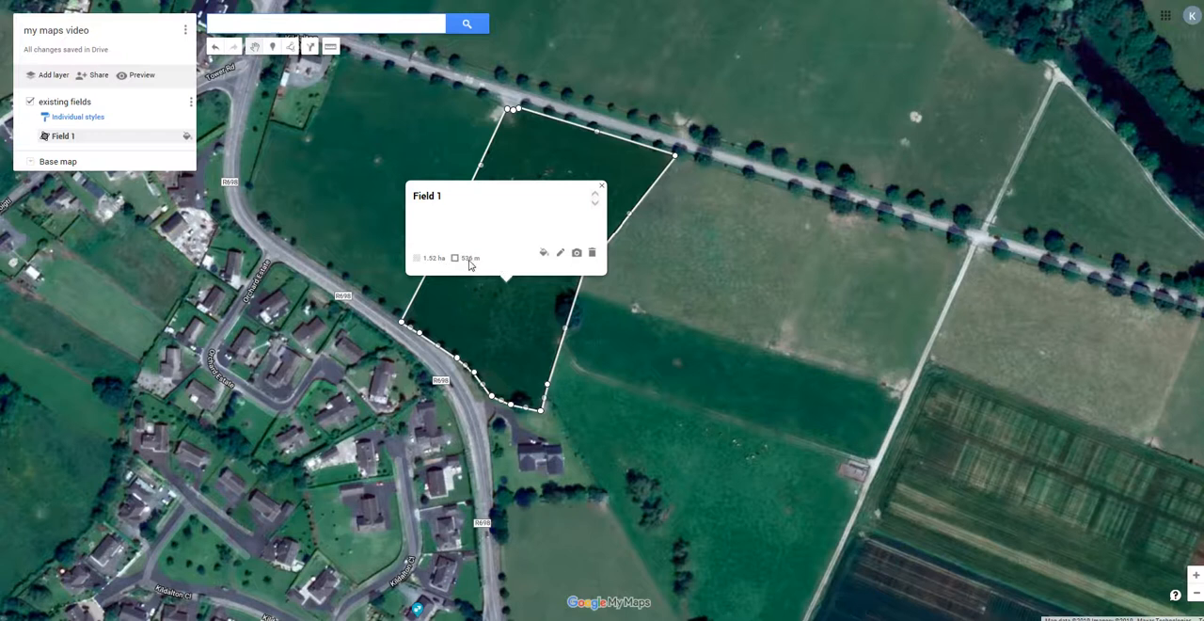
Style Field 1 in orange with a more transparent fill and a slightly thicker border.
click(543, 256)
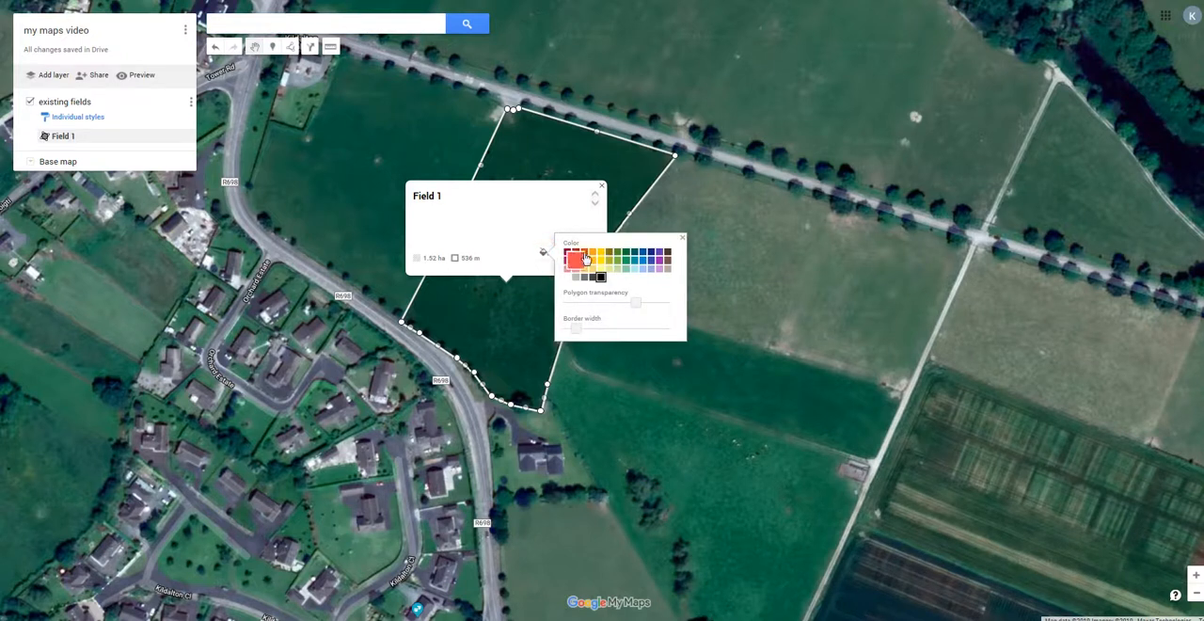
click(584, 253)
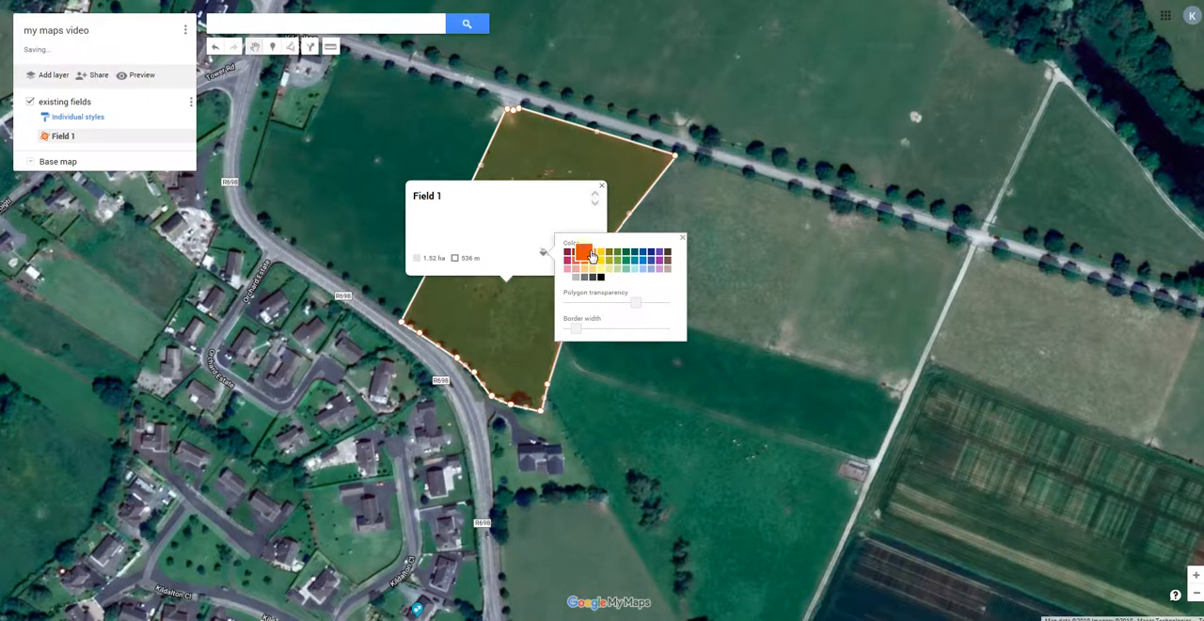
mouse_move(636, 303)
mouse_down()
mouse_move(621, 304)
mouse_move(657, 303)
mouse_up()
drag(575, 330, 587, 330)
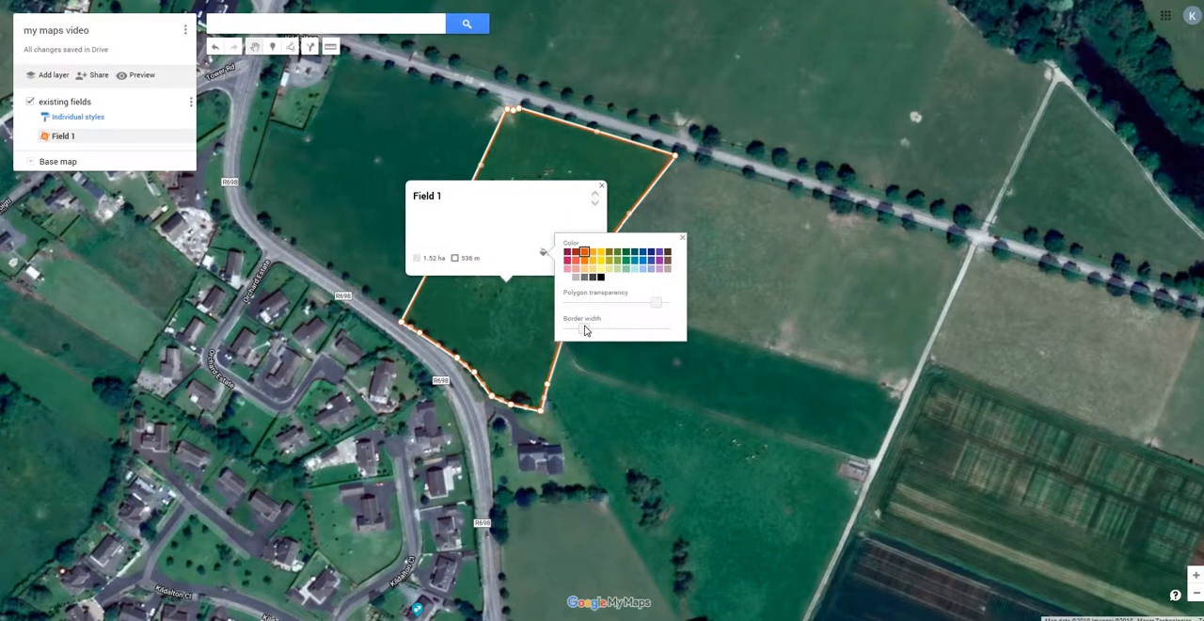
click(683, 238)
click(684, 237)
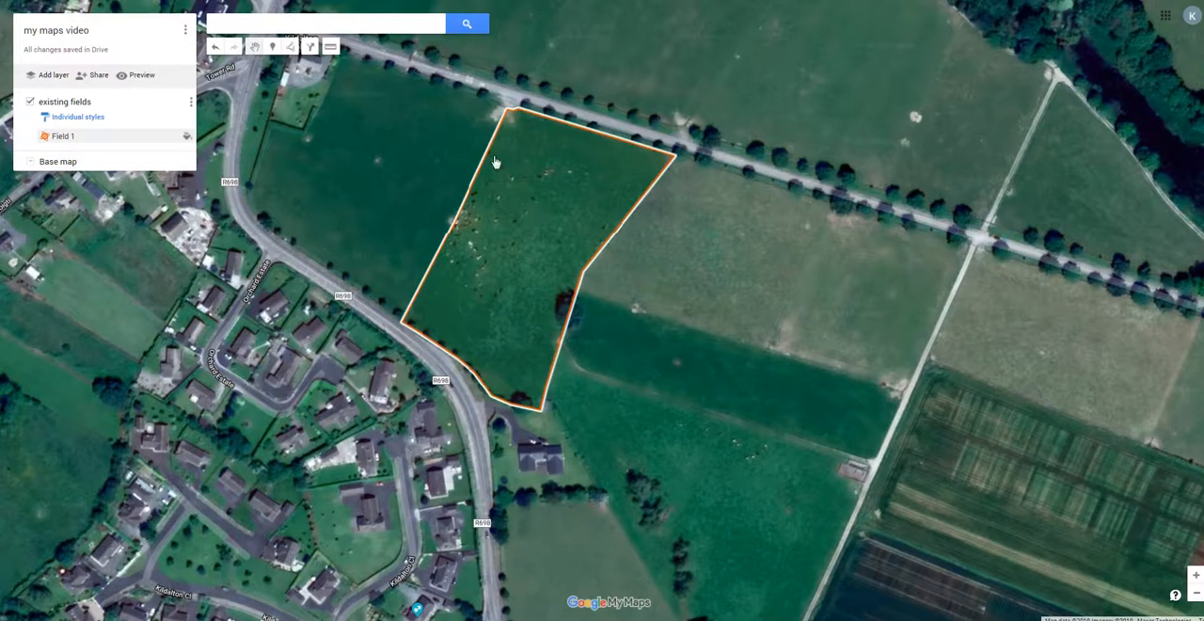
Check the area and perimeter of Field 1.
click(670, 262)
click(513, 249)
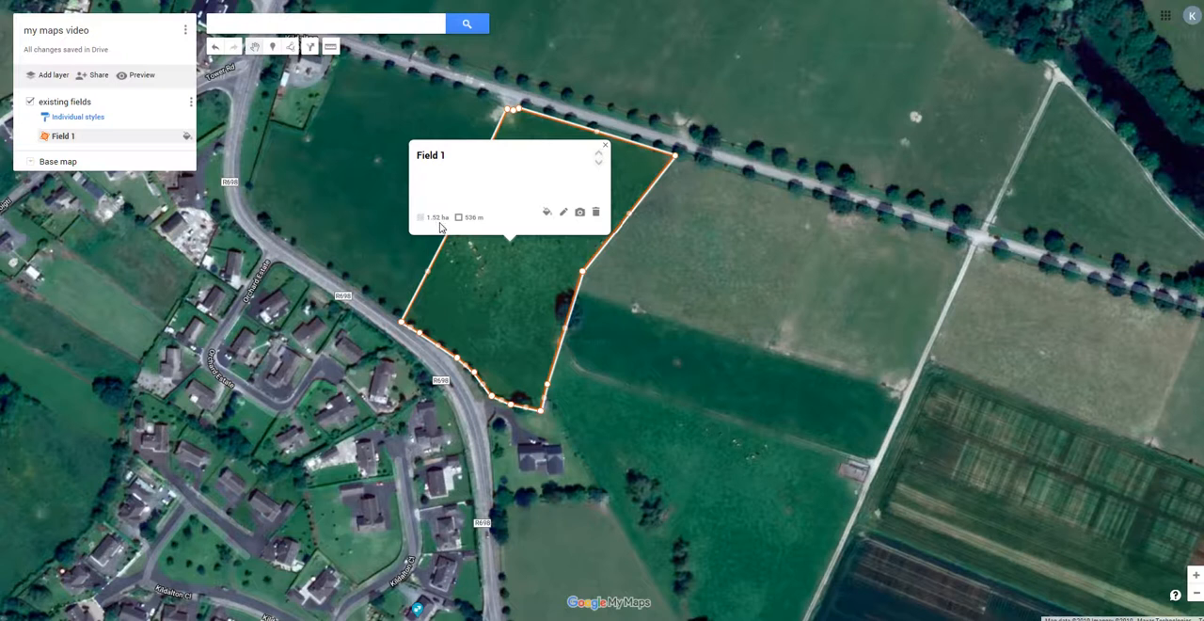
click(606, 151)
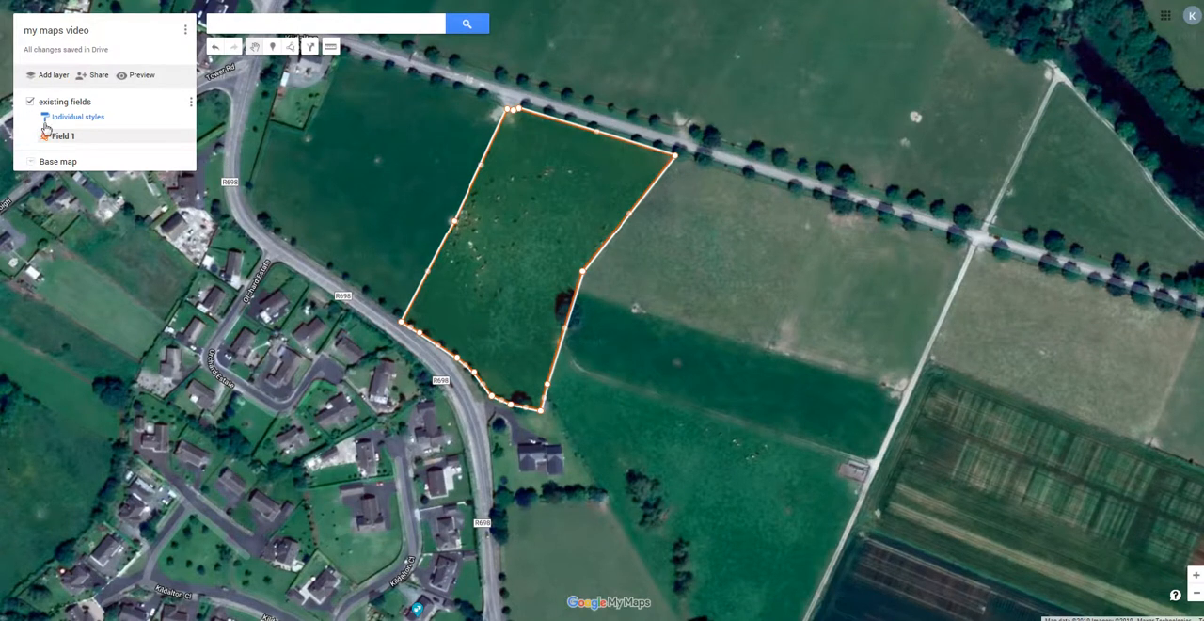
Add a new layer to the map and name it "Paddocks".
click(50, 79)
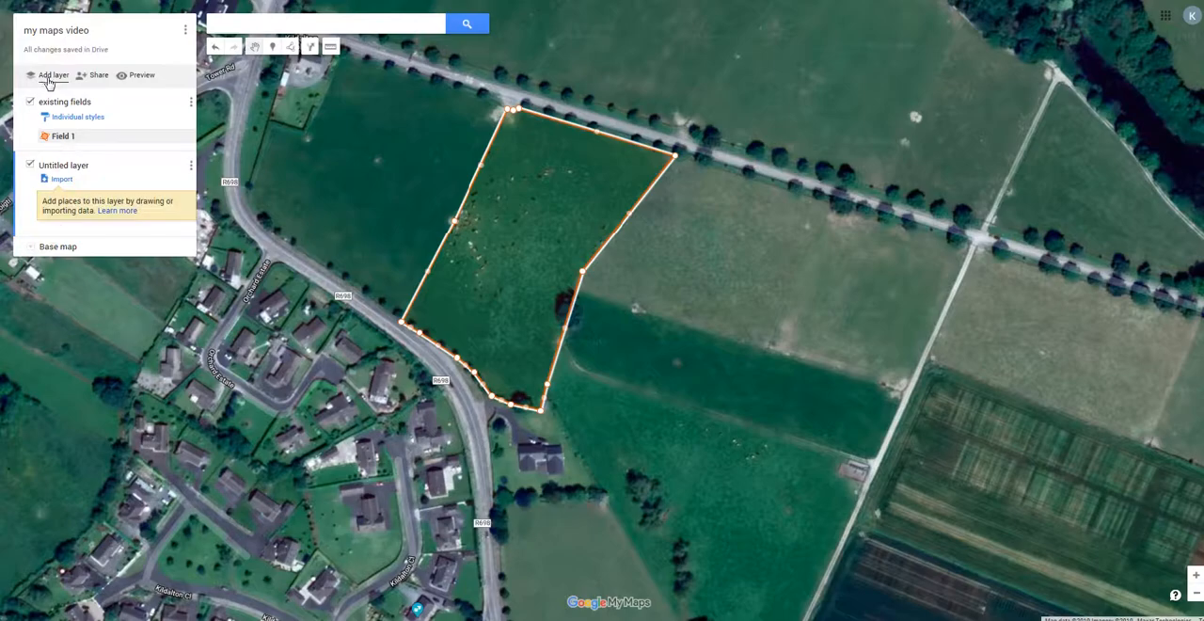
click(72, 166)
text(Paddocks)
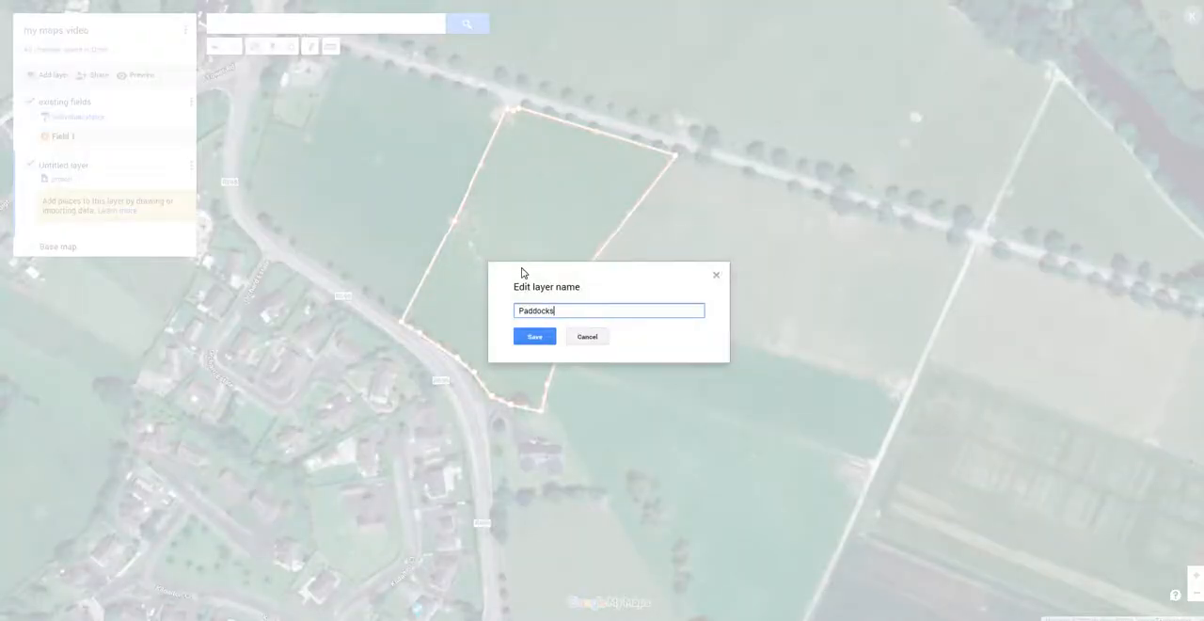
click(536, 337)
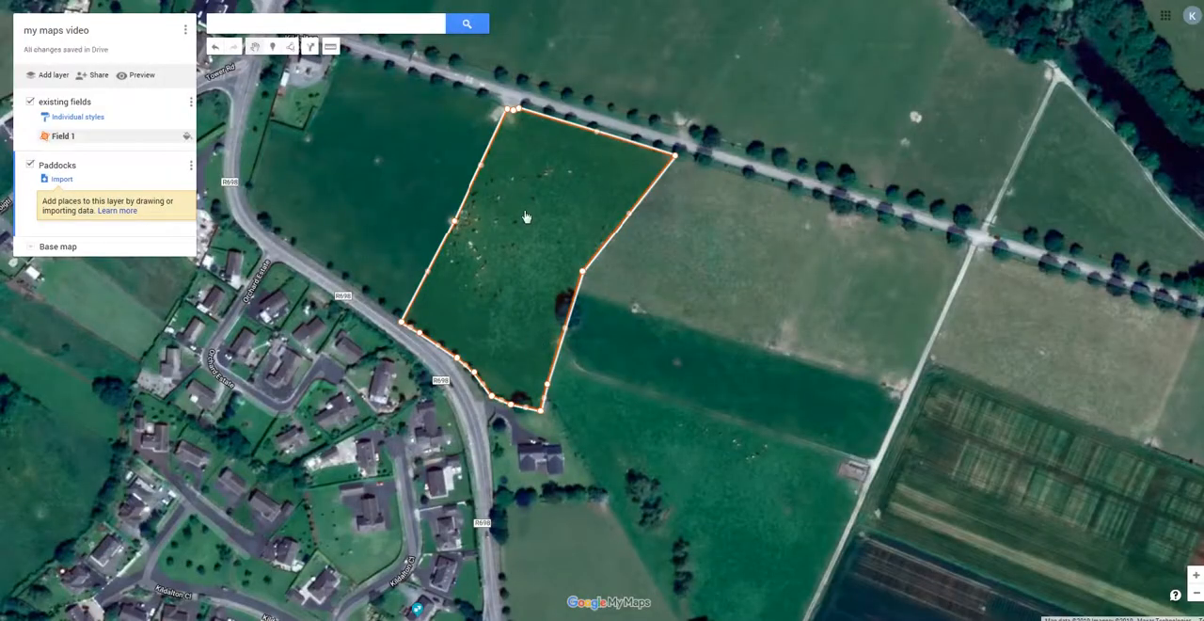
click(476, 116)
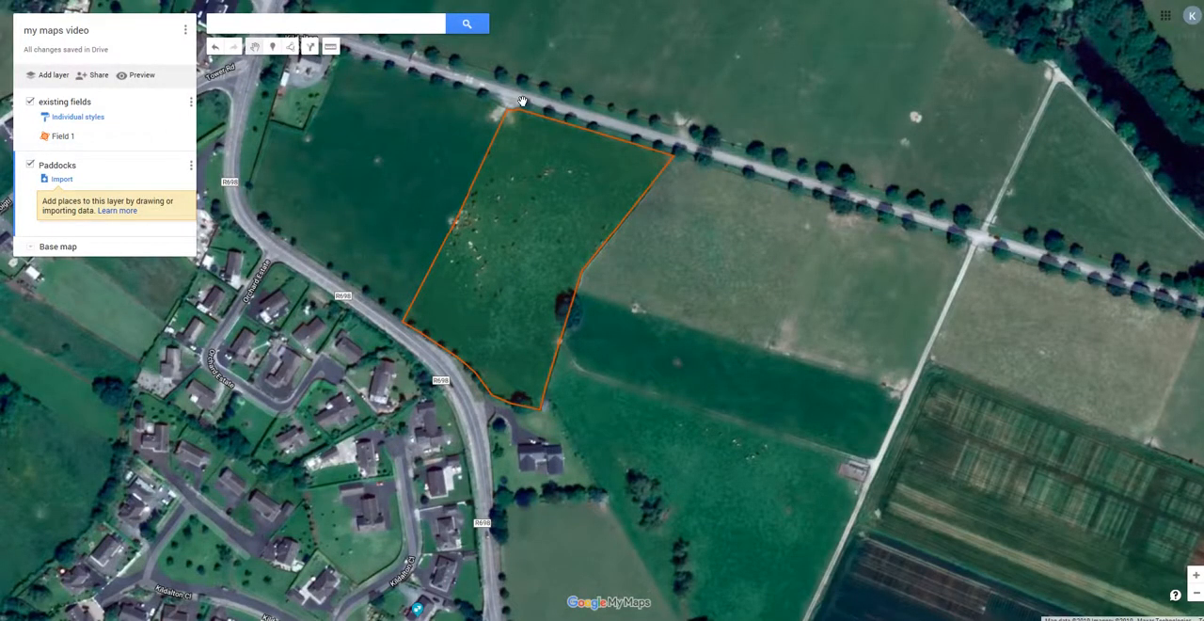
In the Paddocks layer, trace a shape from Field 1's gateway corner along the lane, partway down the far edge, and straight across to the opposite edge.
scroll(522, 102, up, 2)
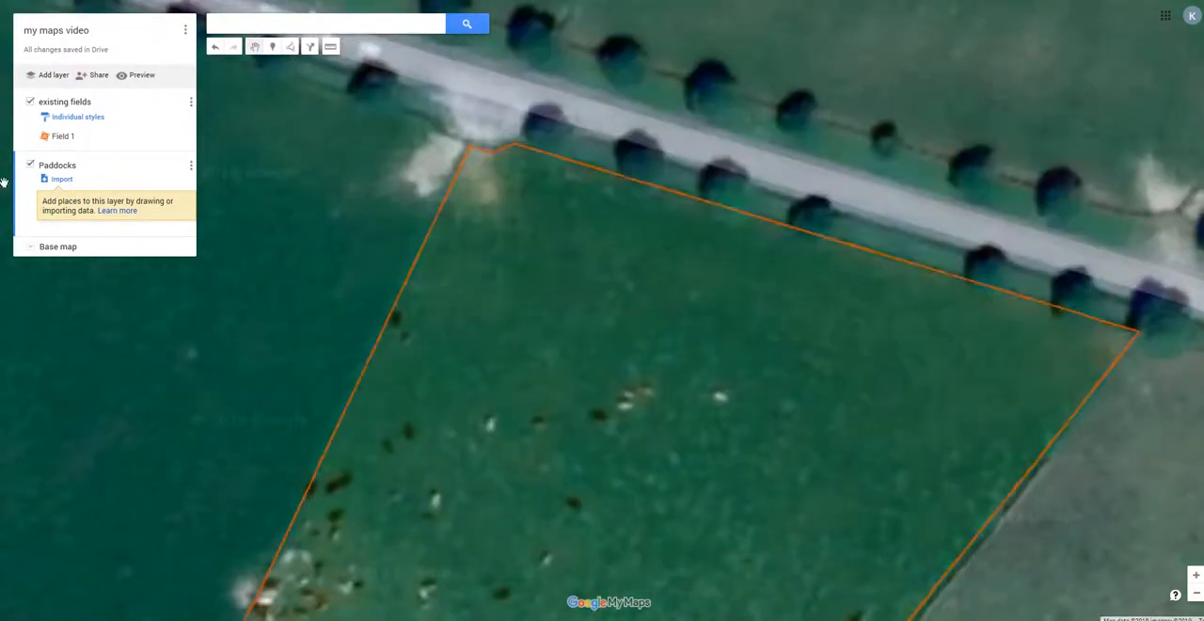
click(292, 48)
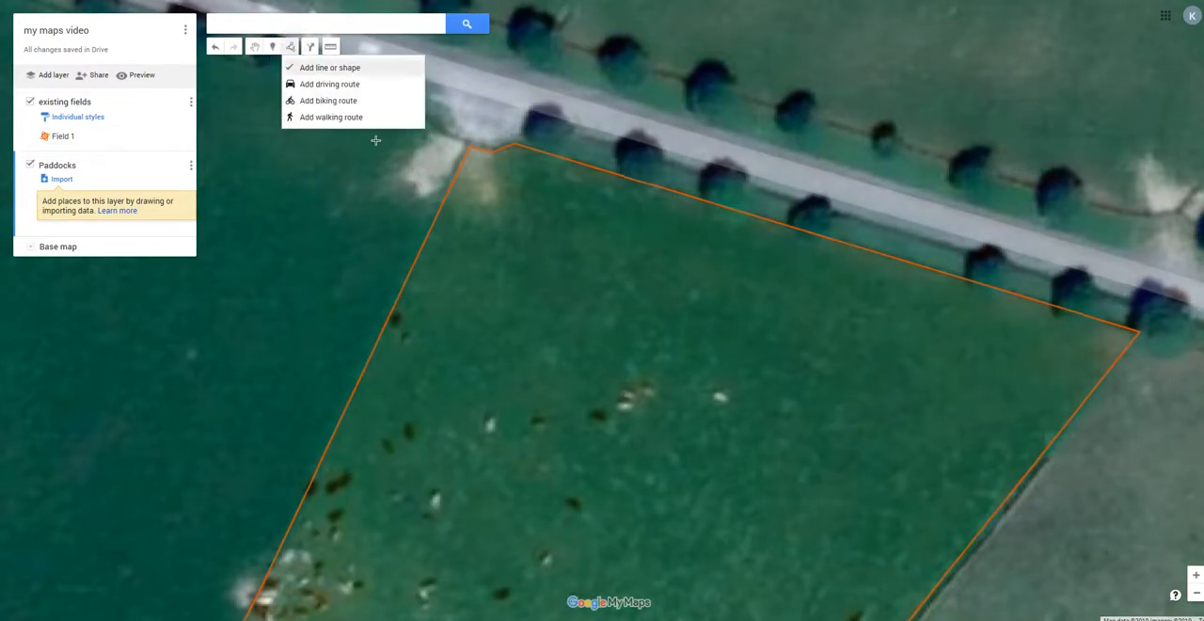
click(332, 65)
click(468, 147)
click(493, 151)
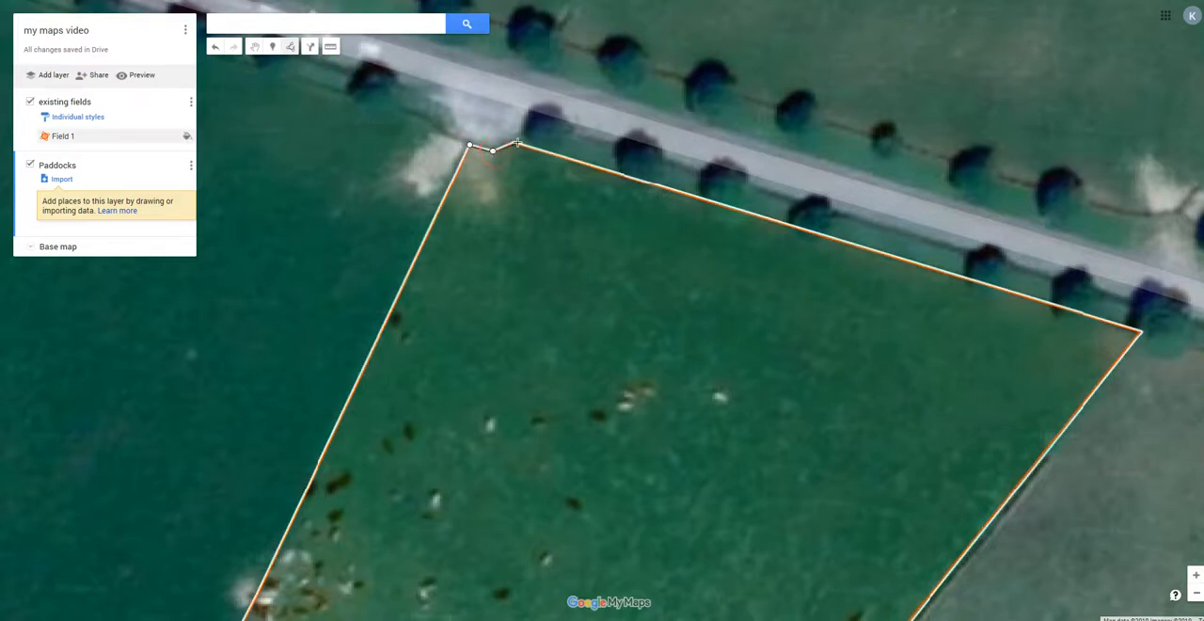
click(514, 143)
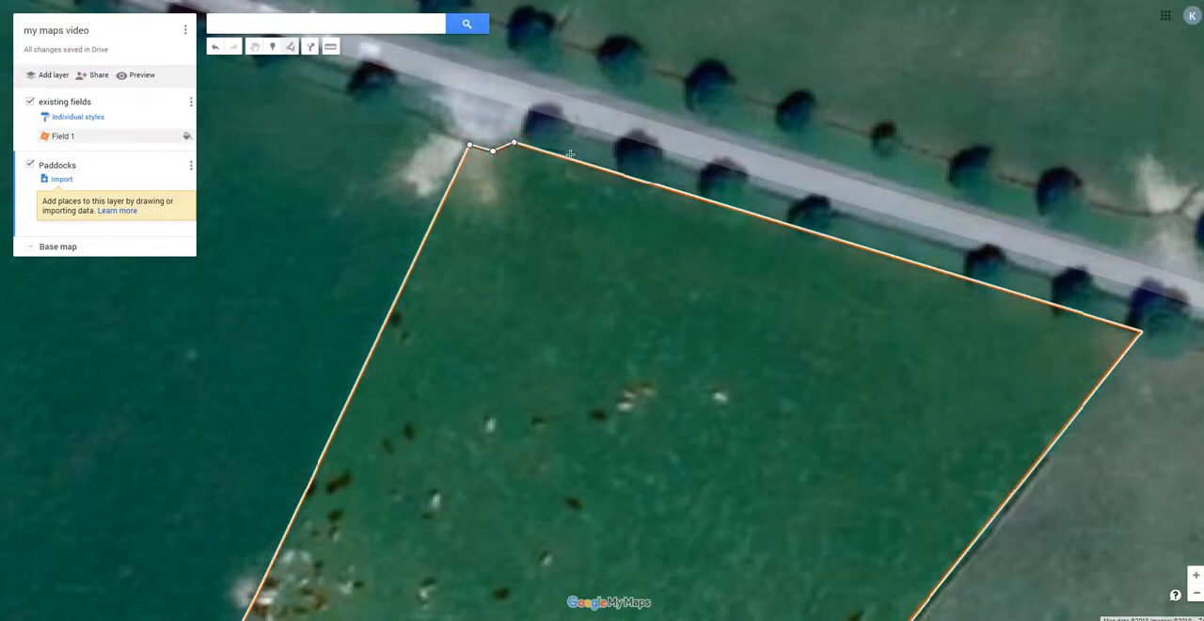
click(1140, 331)
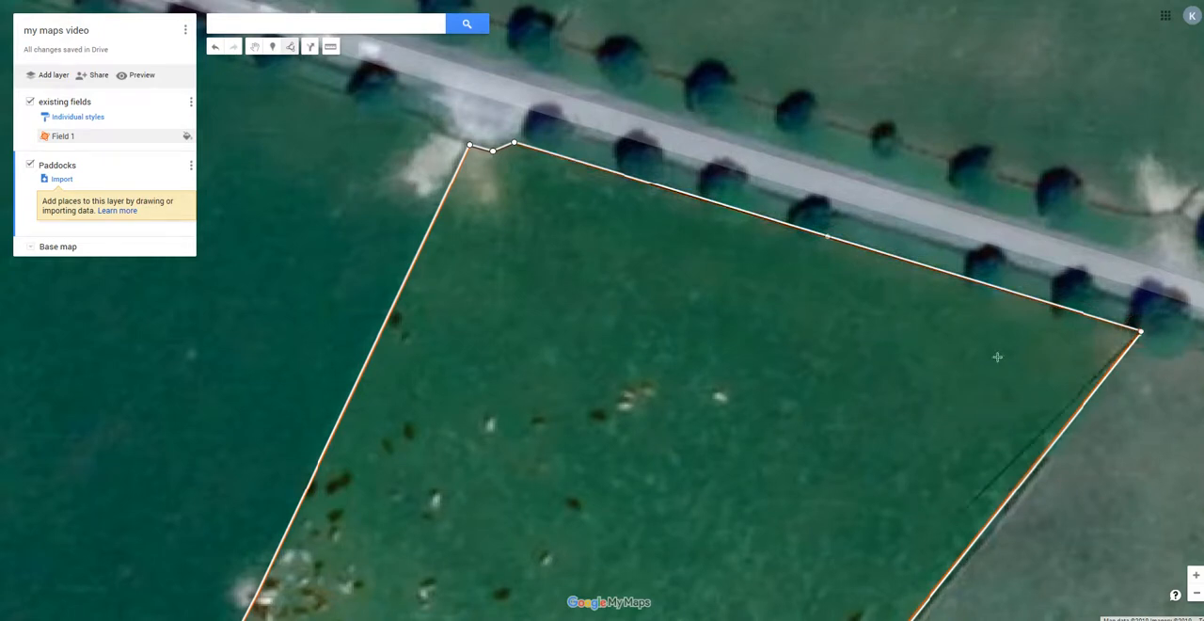
scroll(998, 343, down, 1)
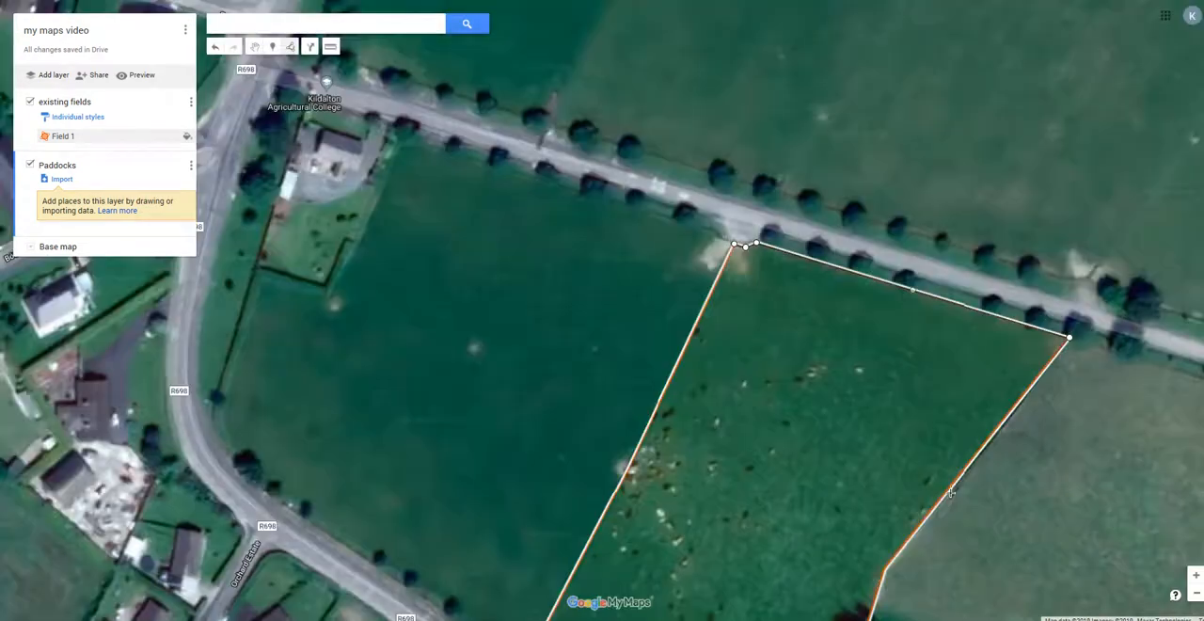
click(954, 482)
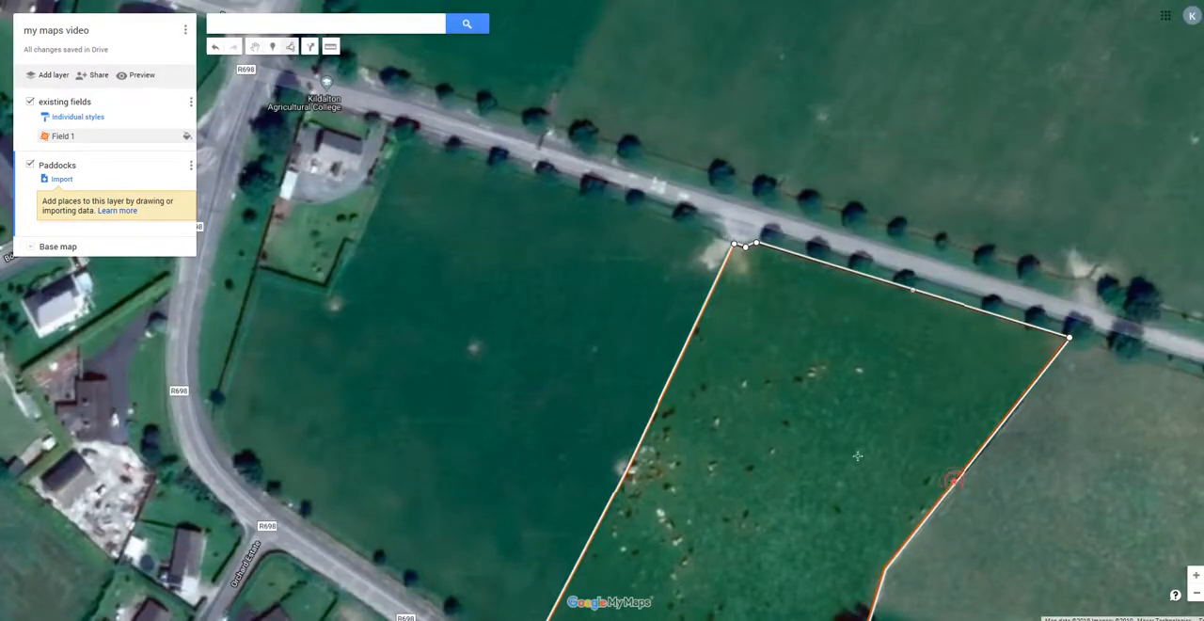
double_click(667, 387)
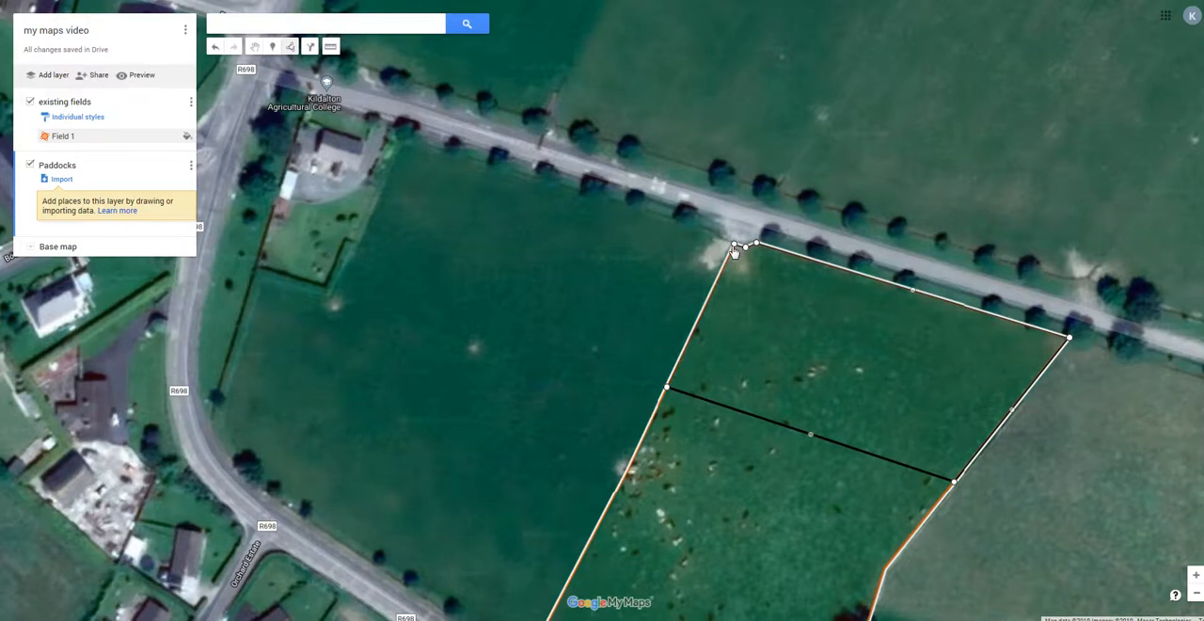
Close the paddock shape at its starting point by the gateway and name it "P1".
click(737, 247)
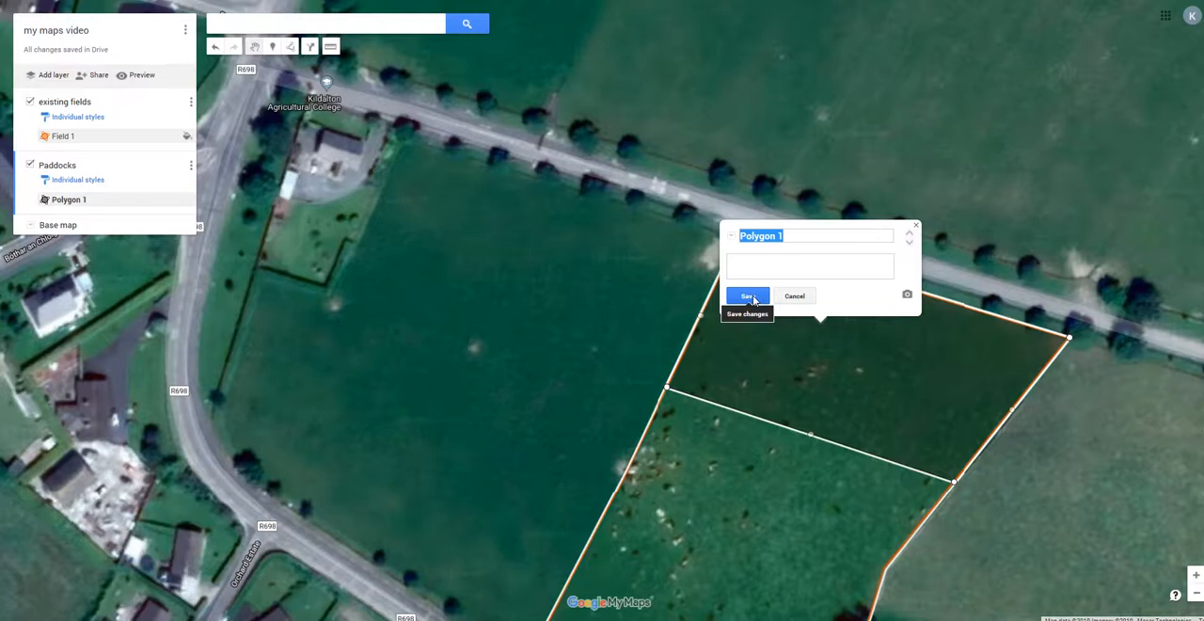
text(P1)
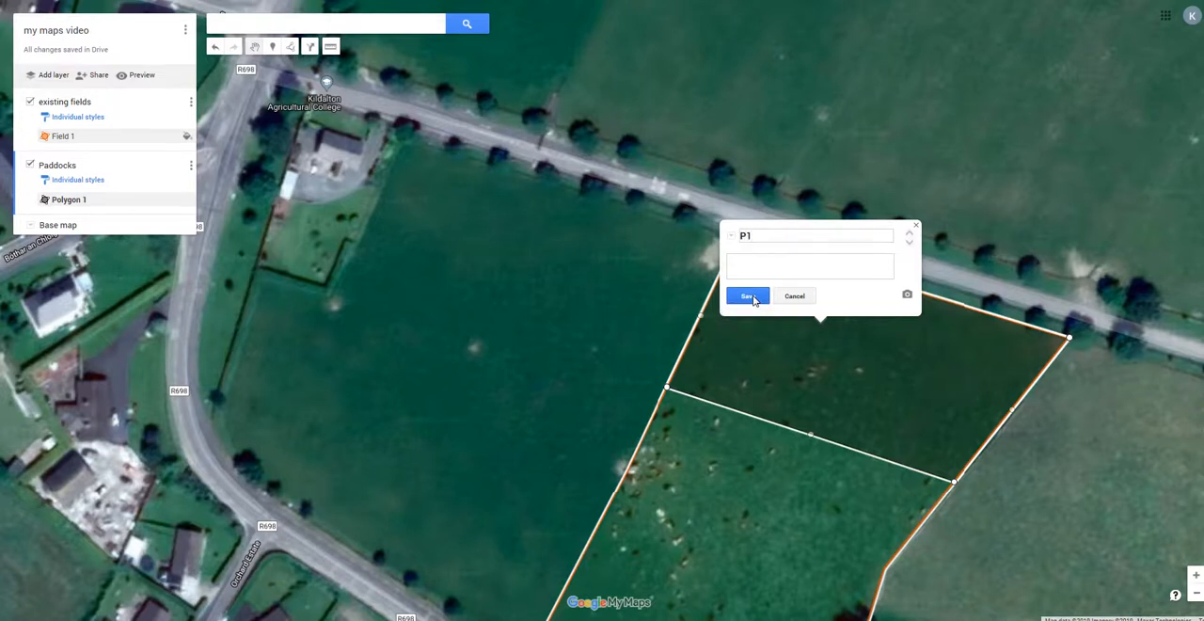
click(754, 299)
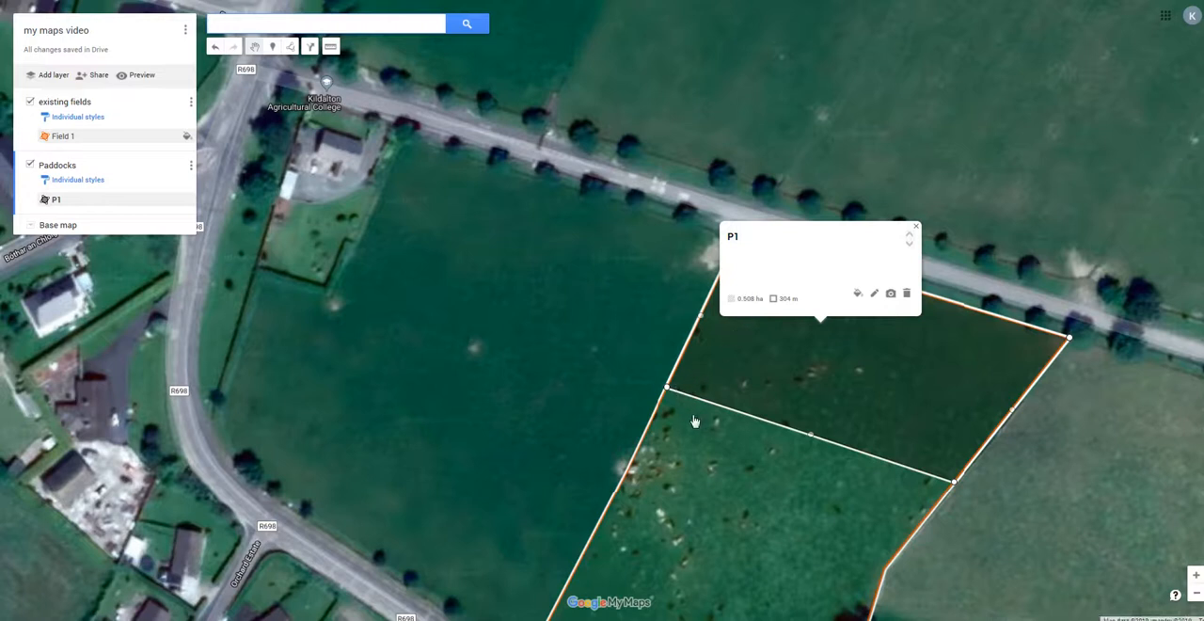
Move both ends of P1's dividing line farther from the lane along Field 1's edges, enlarging the paddock to about 0.6 ha.
scroll(695, 422, up, 1)
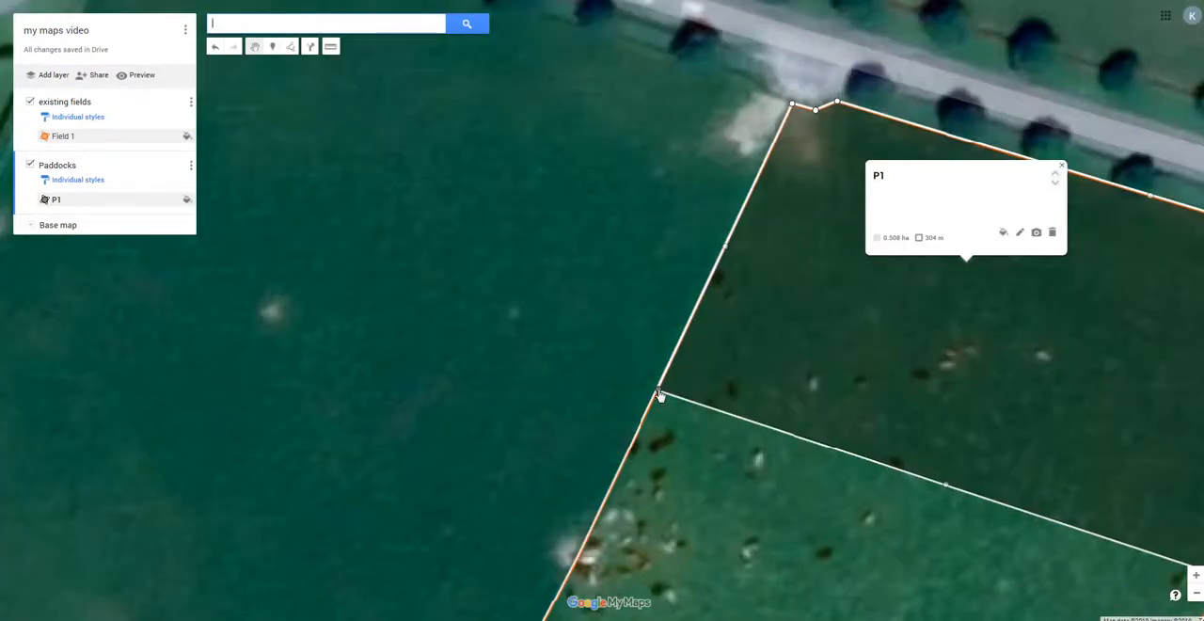
drag(659, 390, 631, 446)
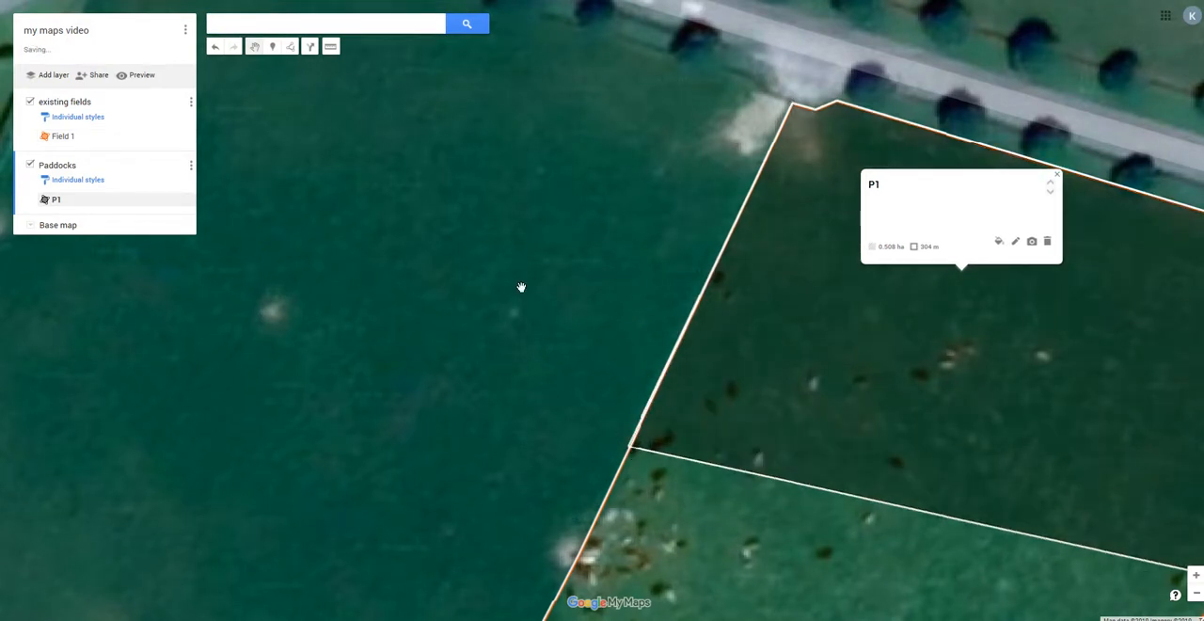
scroll(517, 254, down, 1)
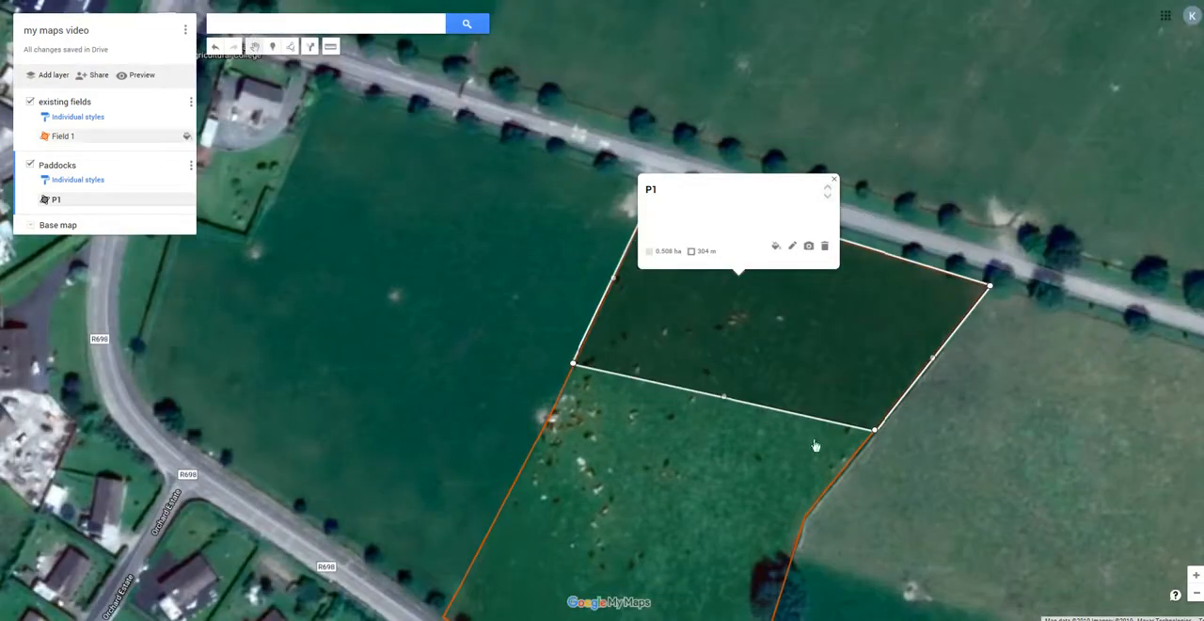
drag(872, 439, 853, 462)
click(894, 484)
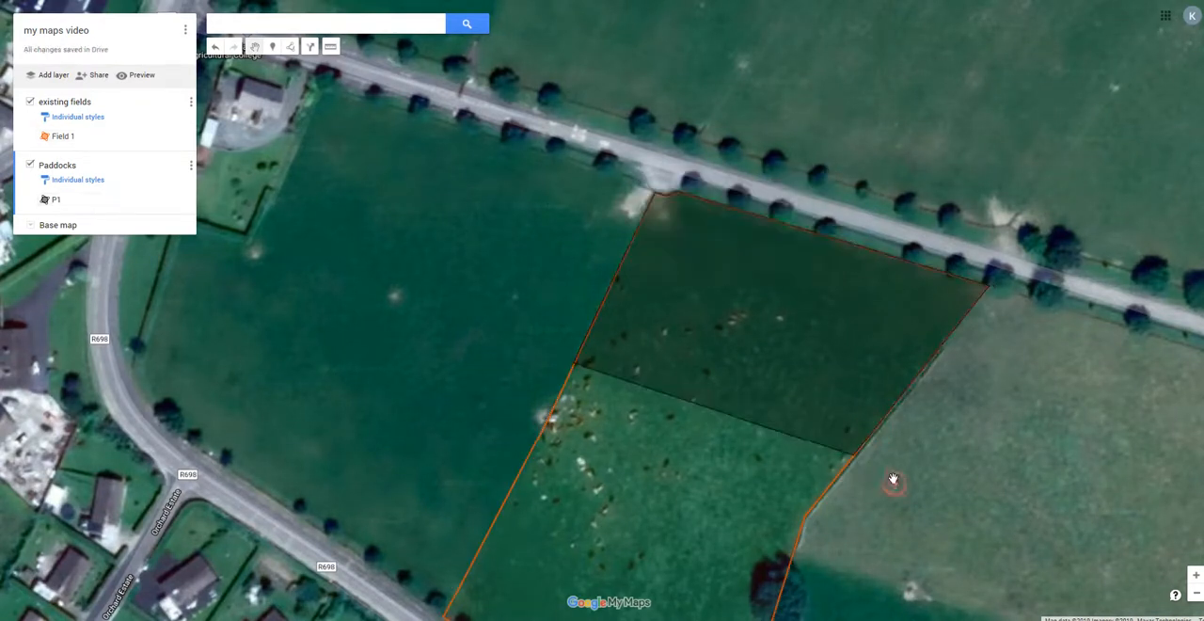
Move both ends of P1's dividing line back toward the lane, reducing the paddock to about 0.53 ha.
click(749, 333)
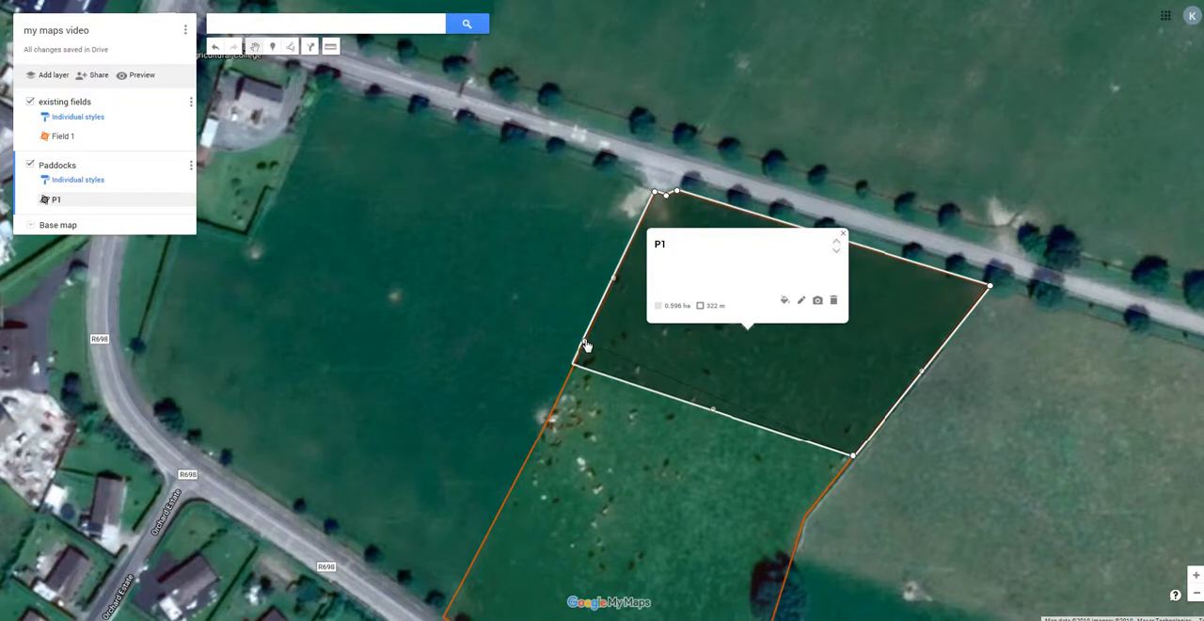
drag(574, 363, 585, 344)
drag(857, 459, 869, 450)
click(894, 492)
Shift both ends of P1's dividing line slightly closer to the lane so the paddock covers about 0.5 ha.
click(801, 361)
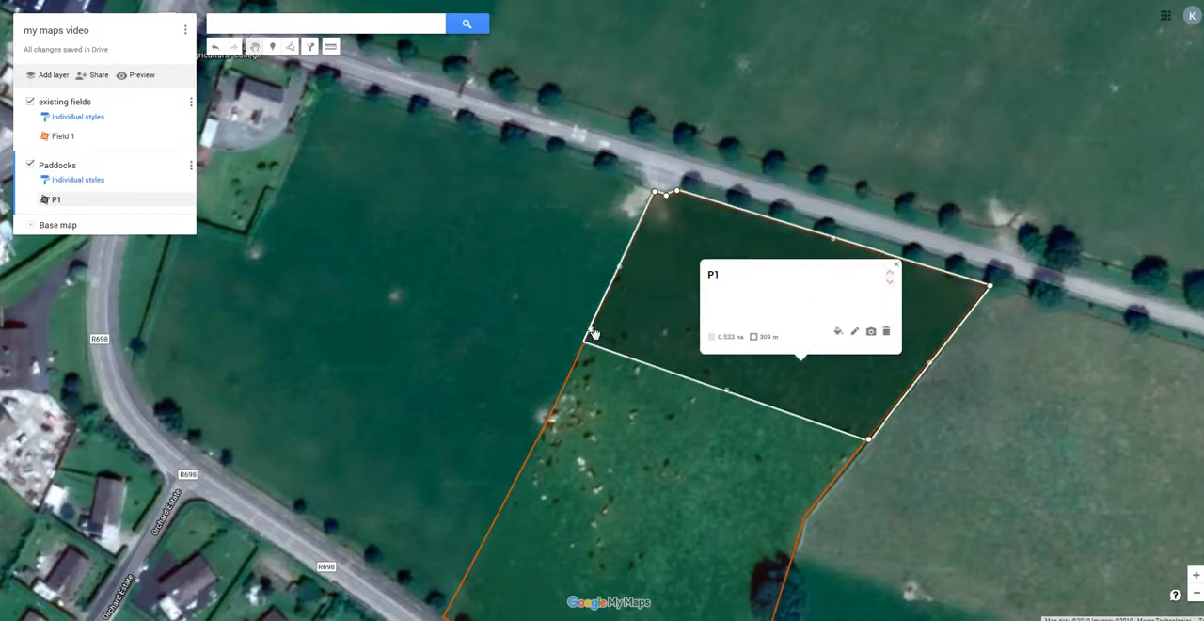
drag(592, 331, 591, 328)
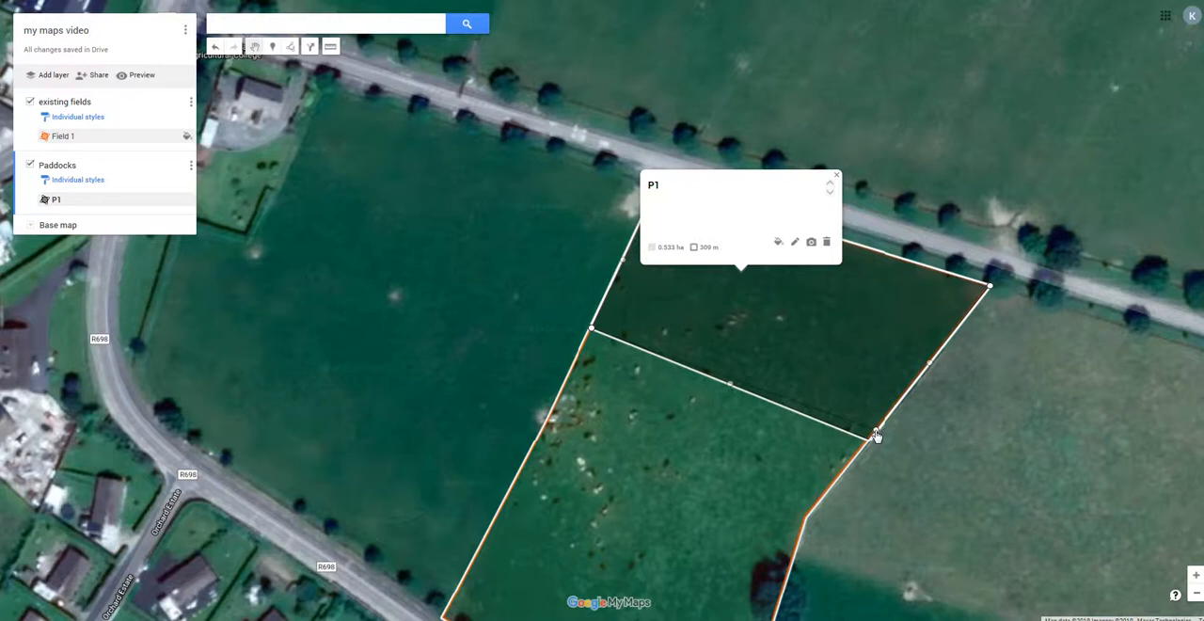
drag(875, 434, 876, 429)
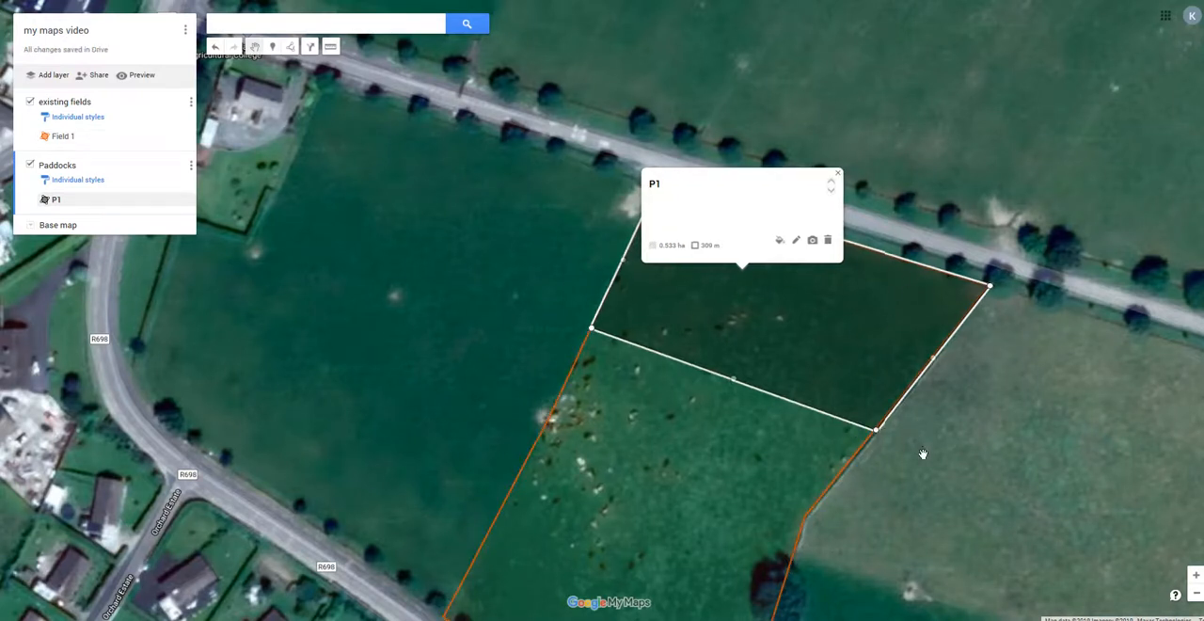
click(982, 480)
Check P1's area and rename the paddock "P1 (0.497Ha)" so its label includes the size.
click(823, 350)
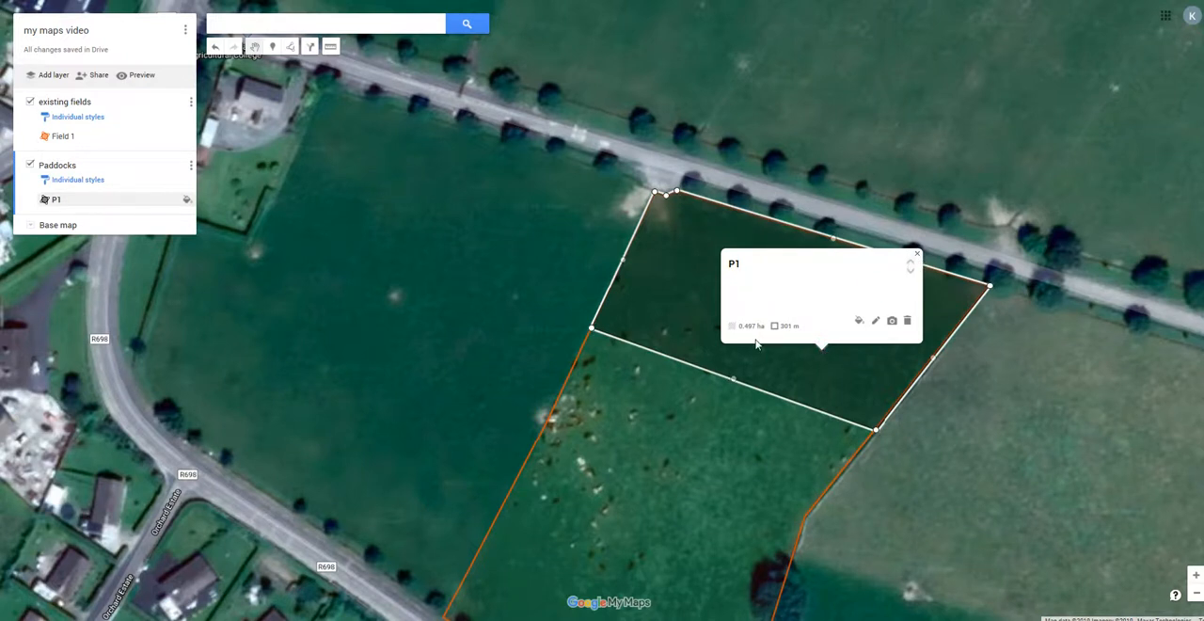
click(875, 321)
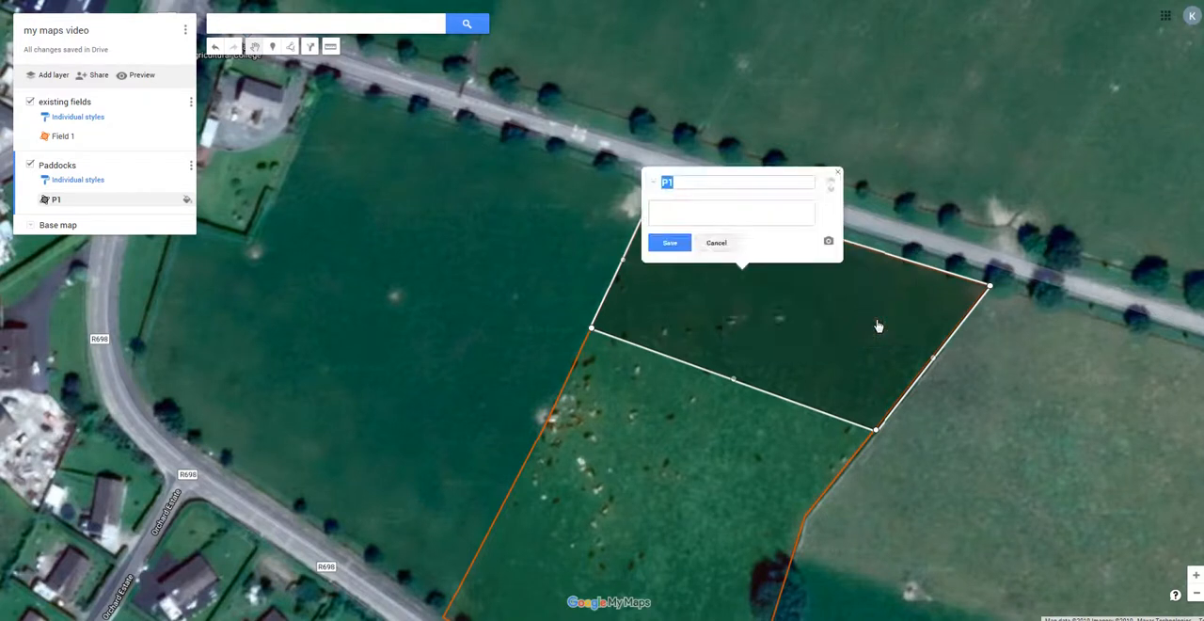
click(689, 183)
click(676, 206)
click(694, 183)
click(706, 183)
key(shift+Home)
key(End)
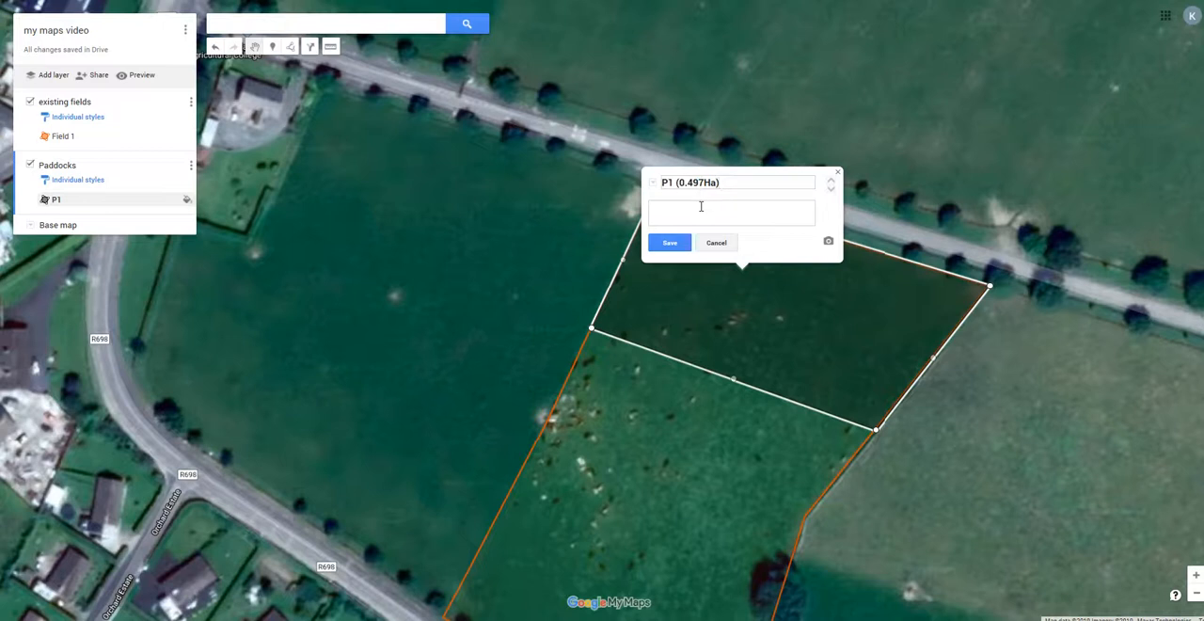
click(670, 243)
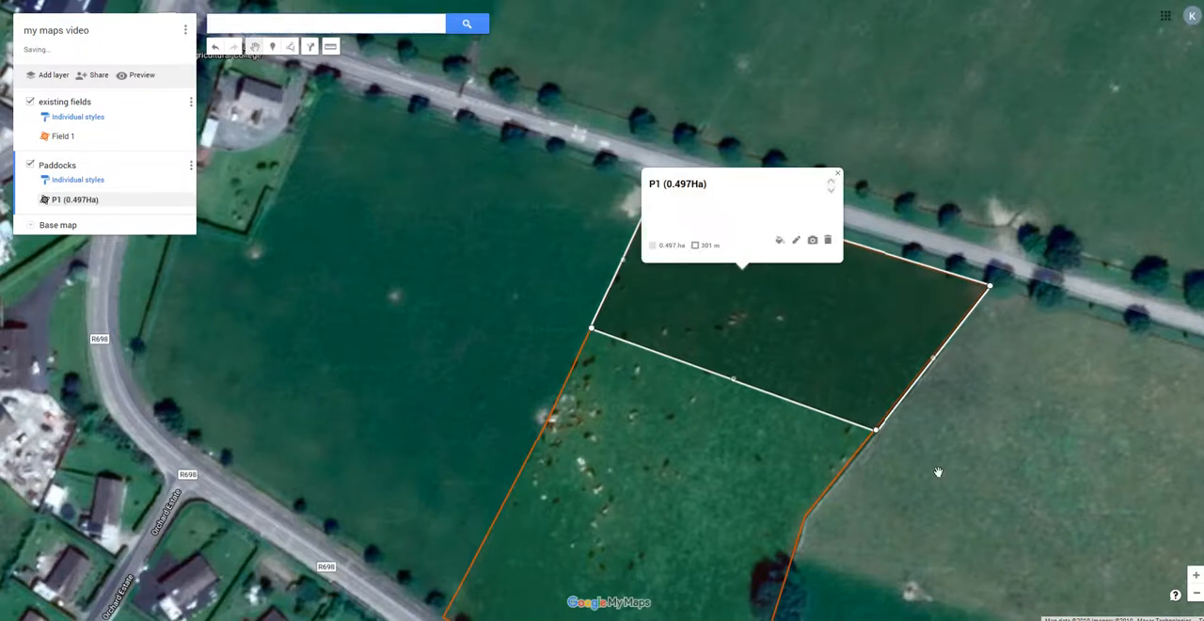
Start a second paddock outline in Field 1, placing its first two corners at the ends of P1's dividing line.
click(866, 193)
scroll(809, 205, down, 1)
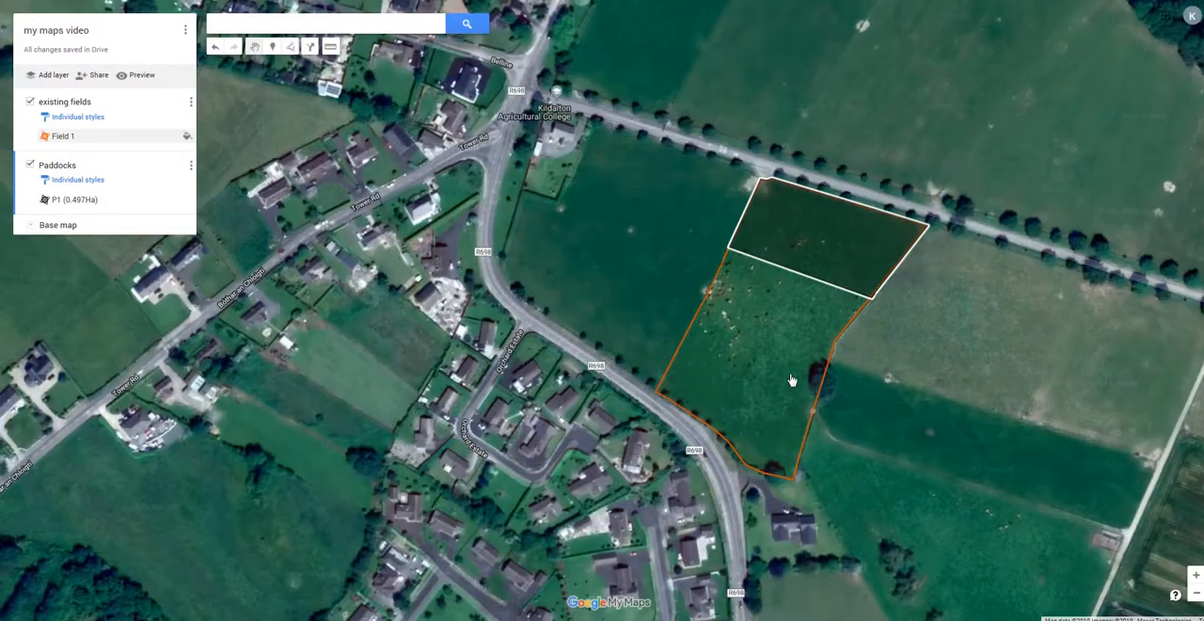
scroll(815, 366, up, 1)
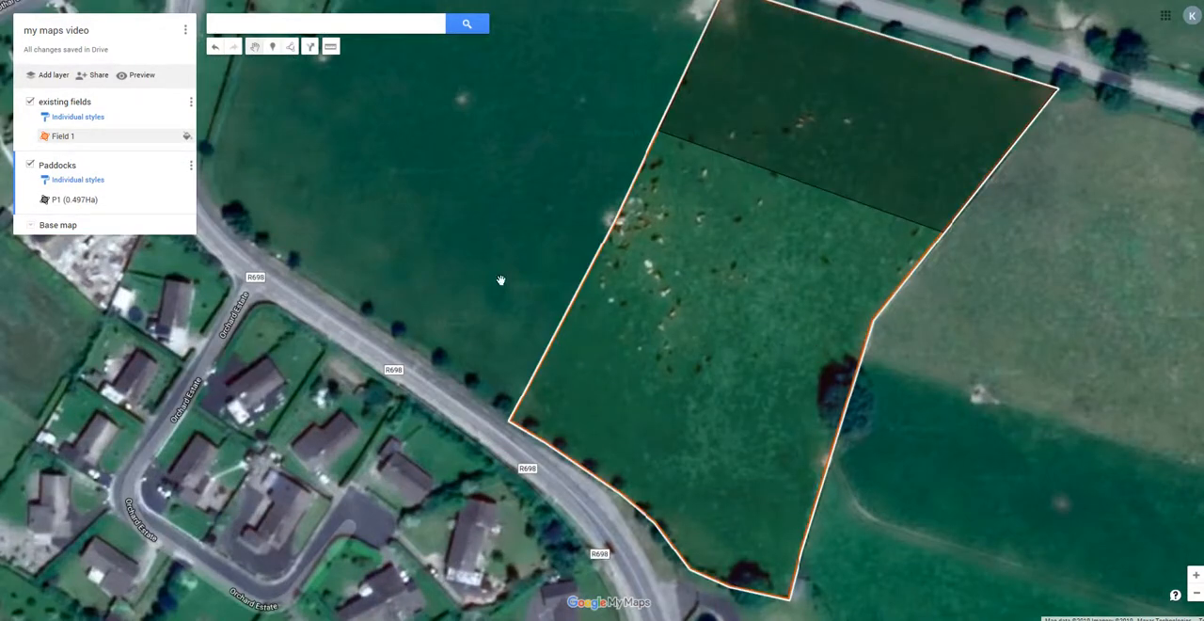
click(289, 47)
click(311, 62)
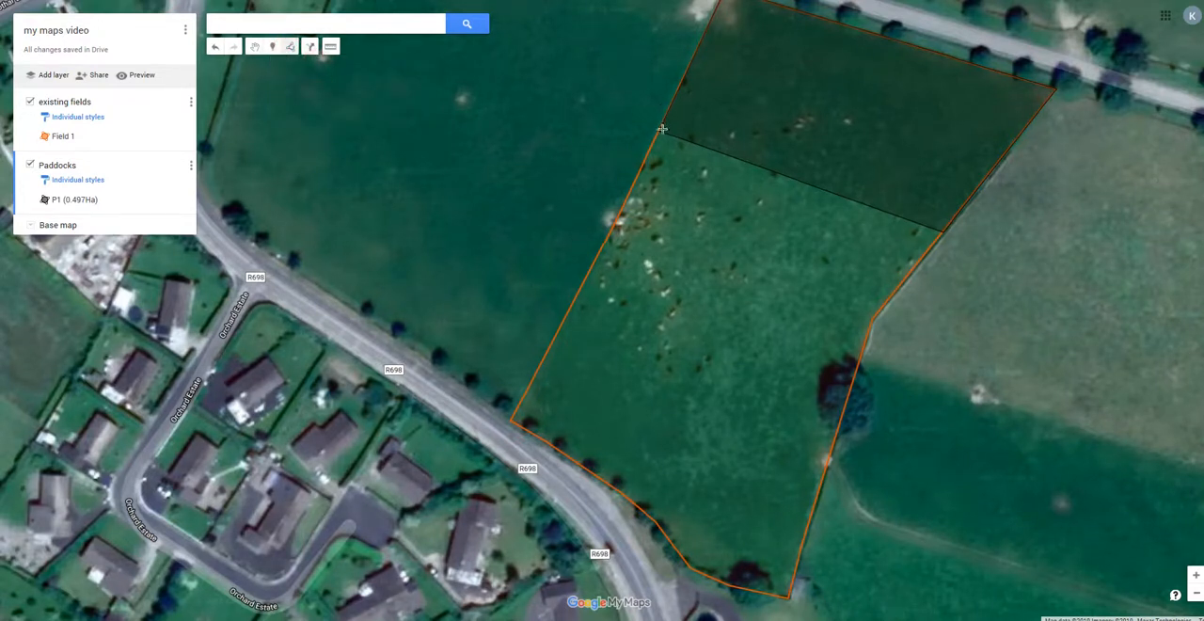
scroll(663, 129, up, 1)
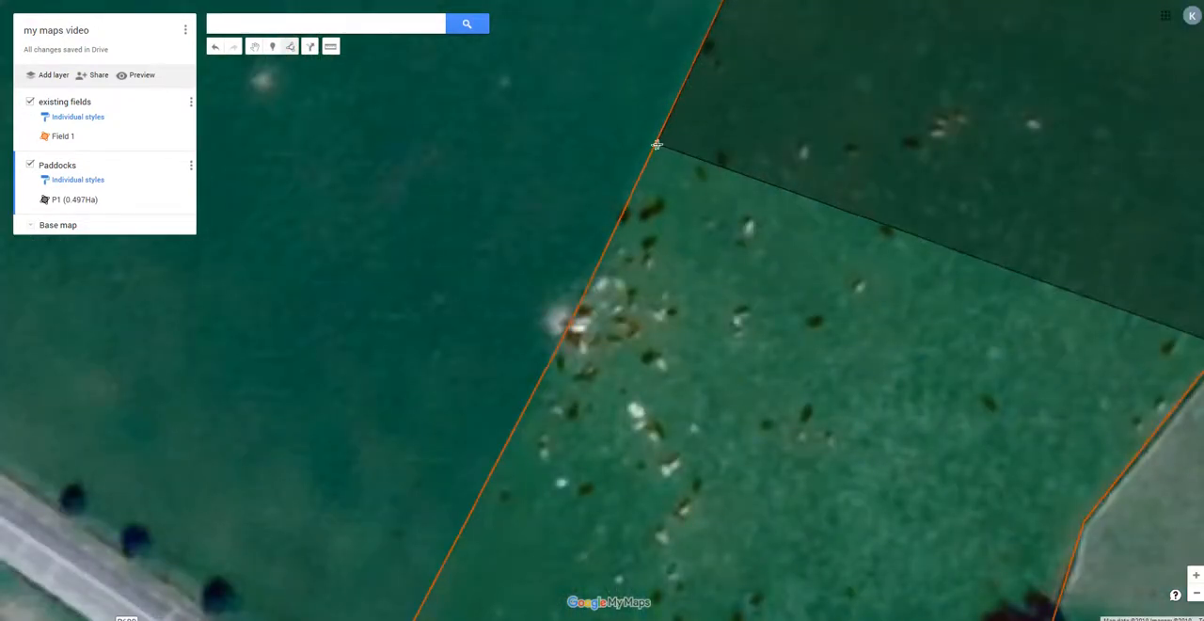
click(656, 144)
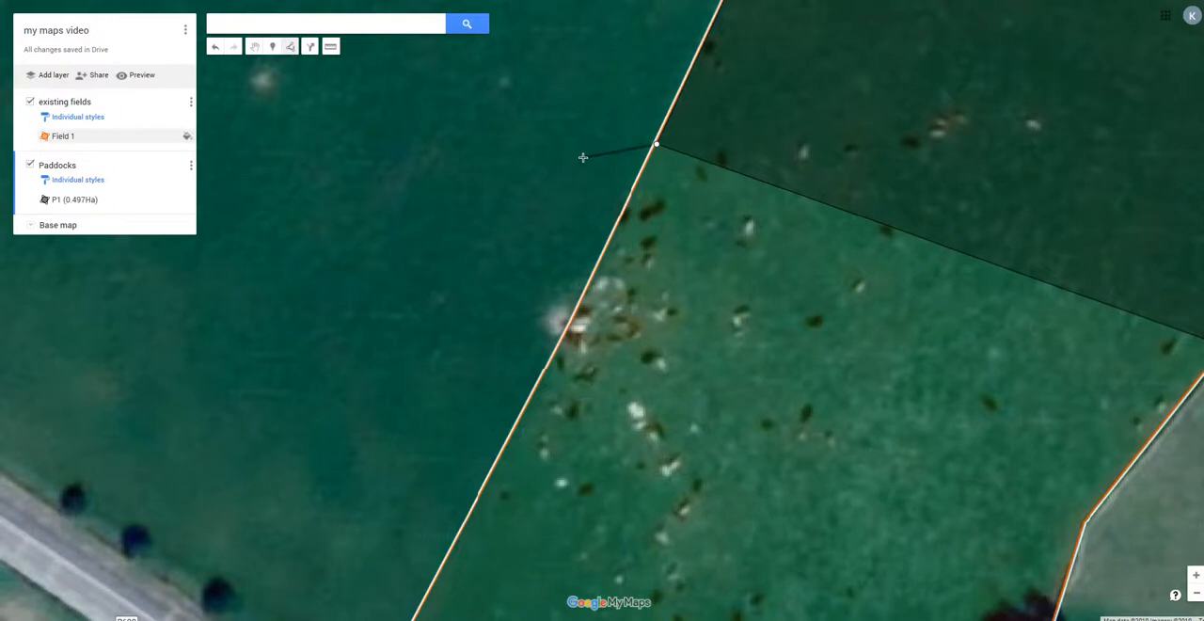
scroll(582, 157, down, 1)
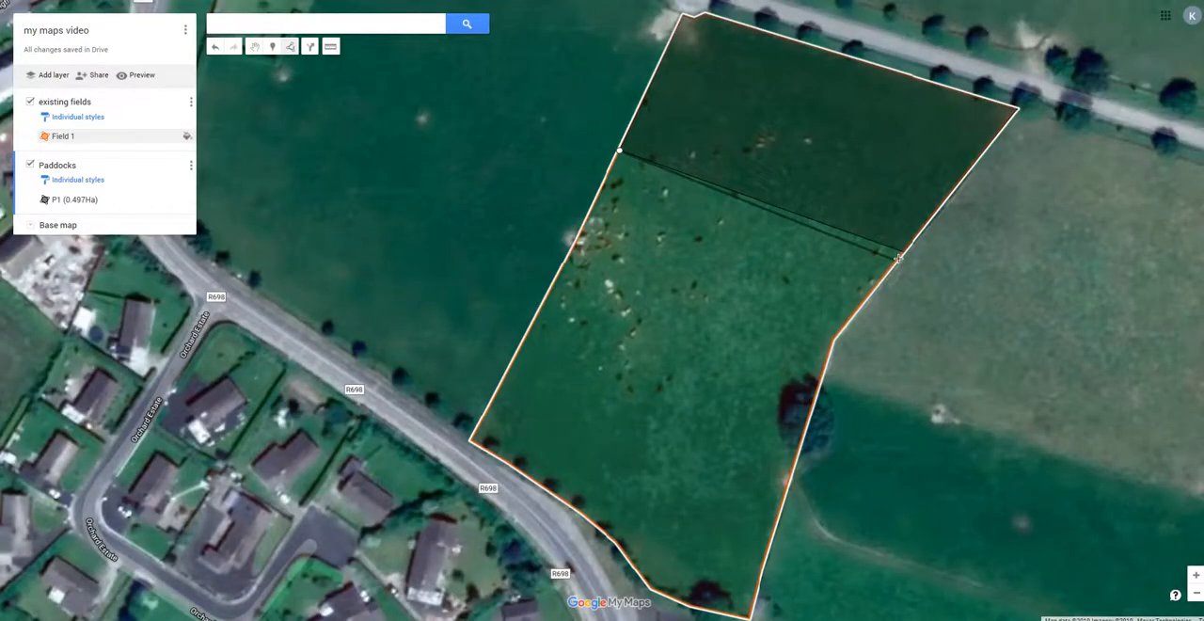
scroll(893, 258, up, 1)
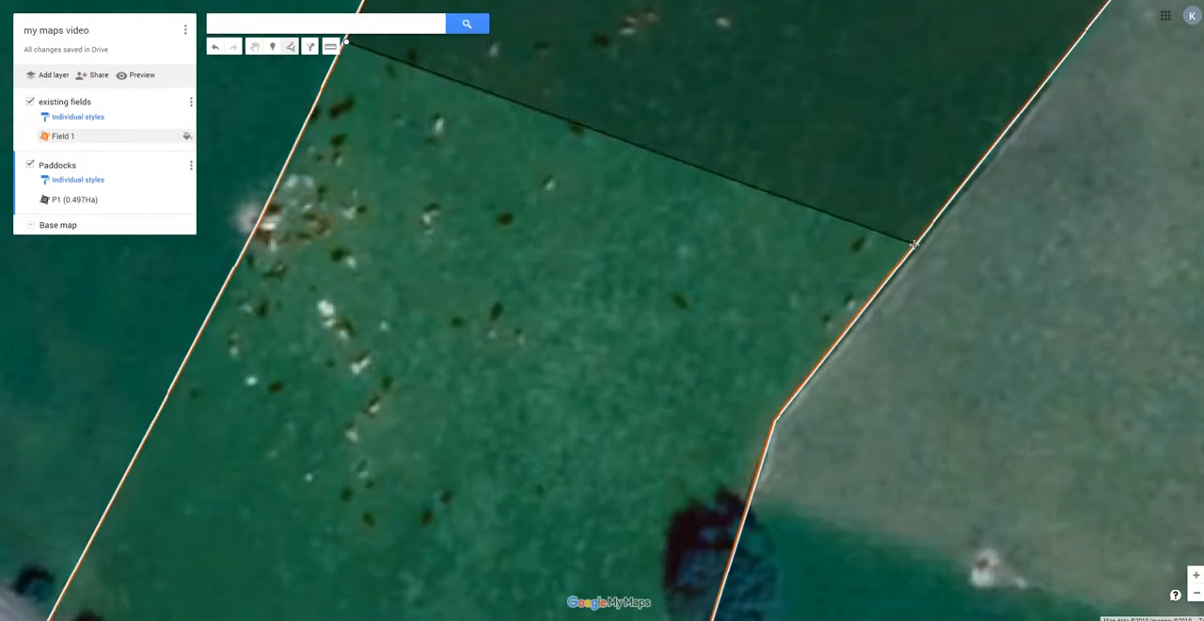
click(915, 243)
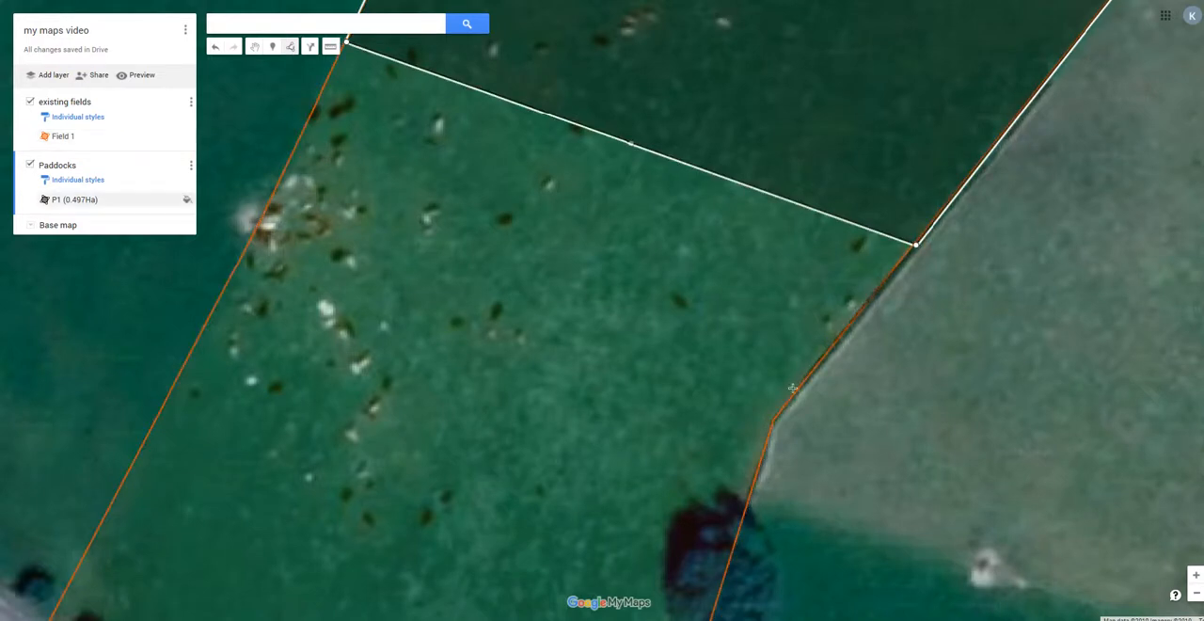
Continue the outline along Field 1's edge to the tree, cross to the opposite edge, close it at the first corner and save the paddock.
double_click(773, 420)
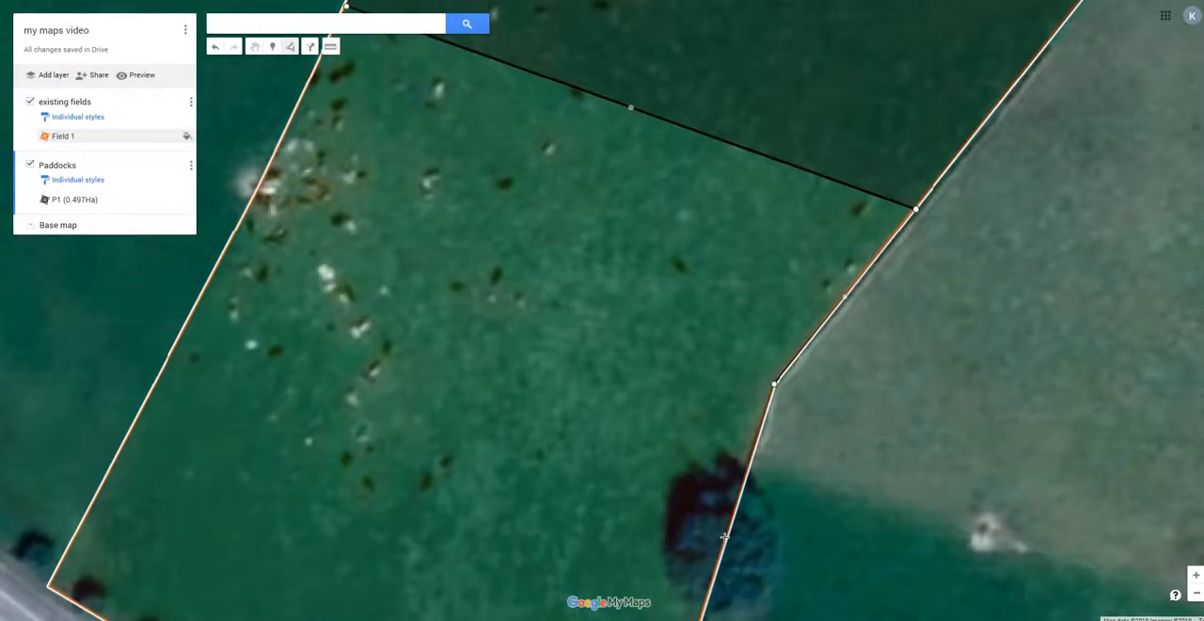
double_click(193, 310)
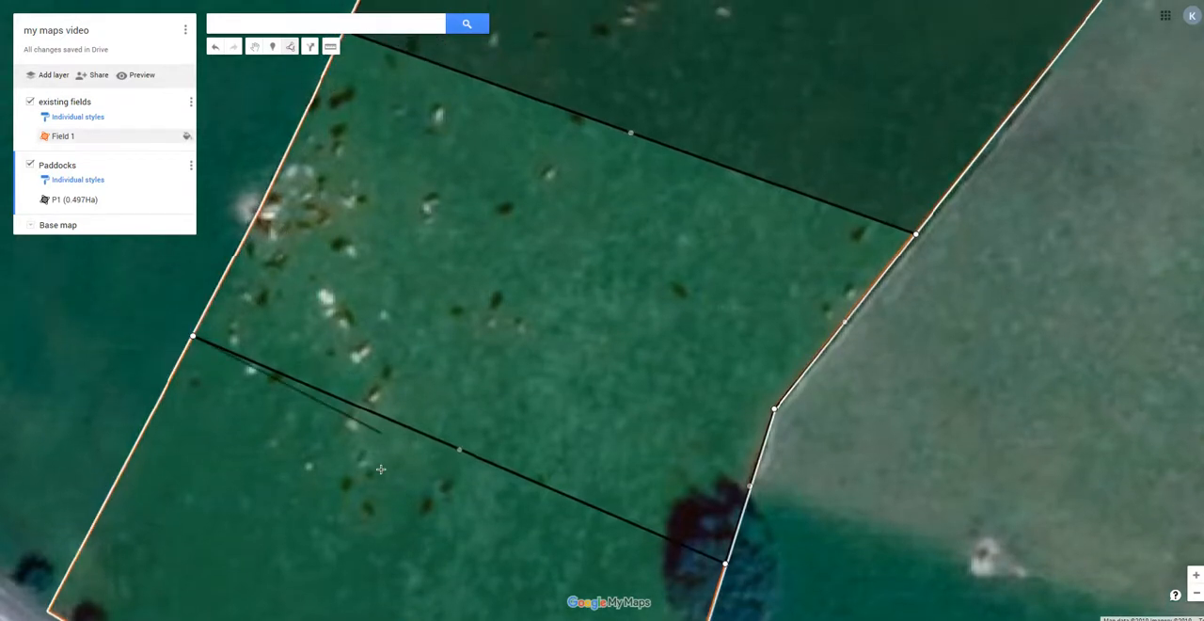
scroll(381, 468, down, 1)
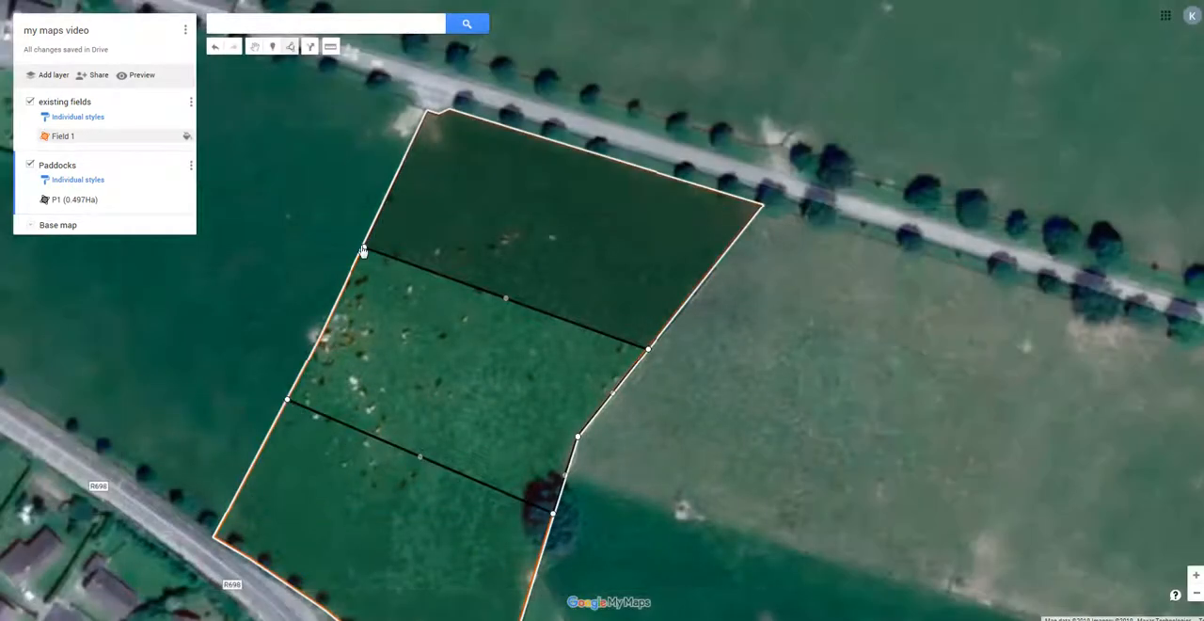
scroll(363, 251, up, 1)
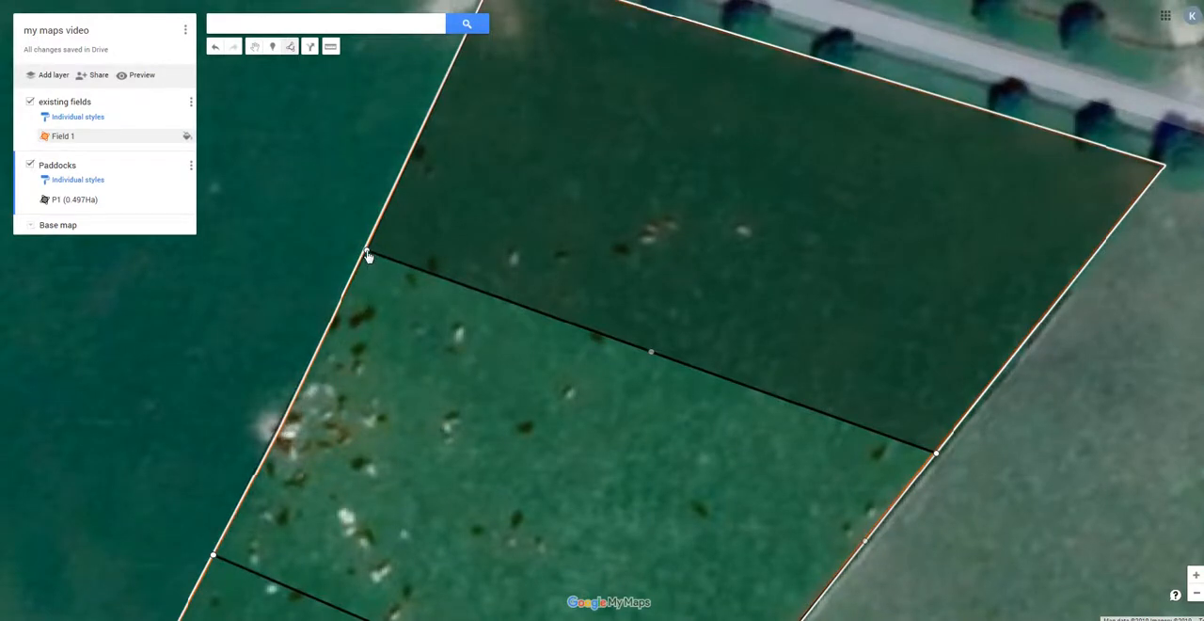
click(367, 254)
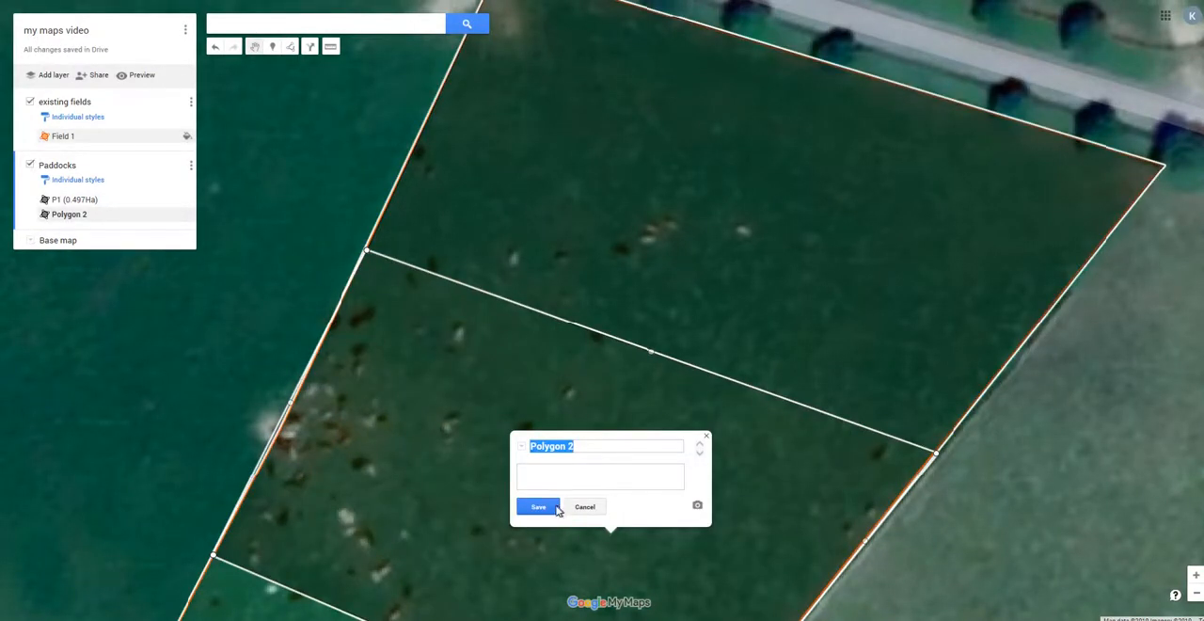
click(557, 509)
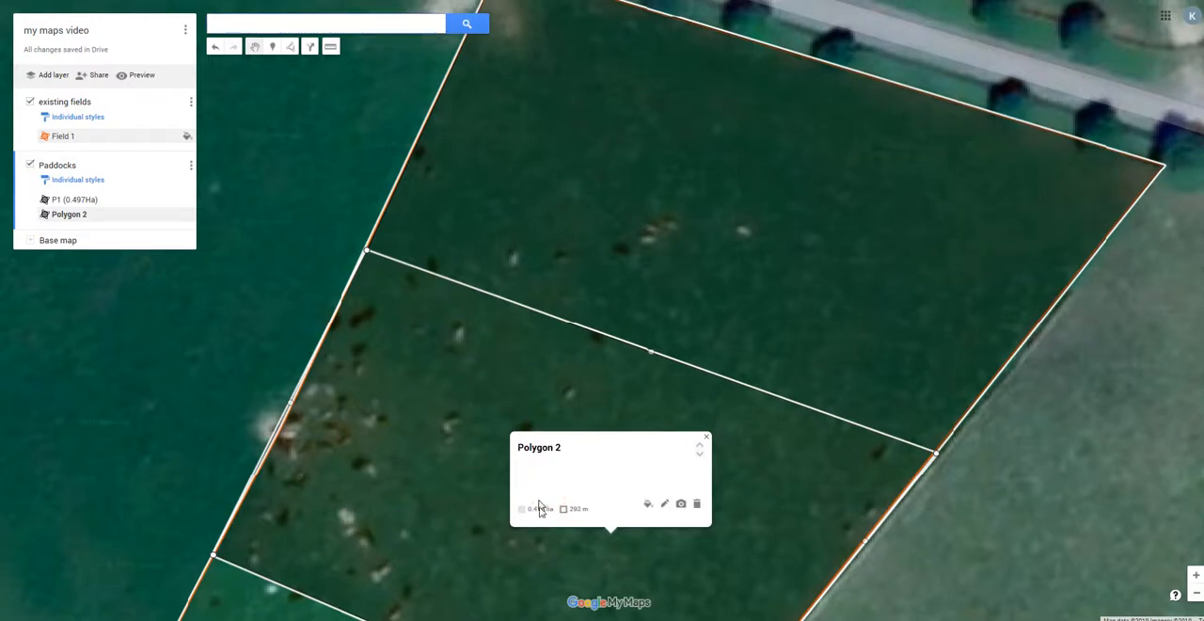
View both paddocks within Field 1 and open the field's details to check its total area.
click(302, 304)
scroll(456, 108, down, 2)
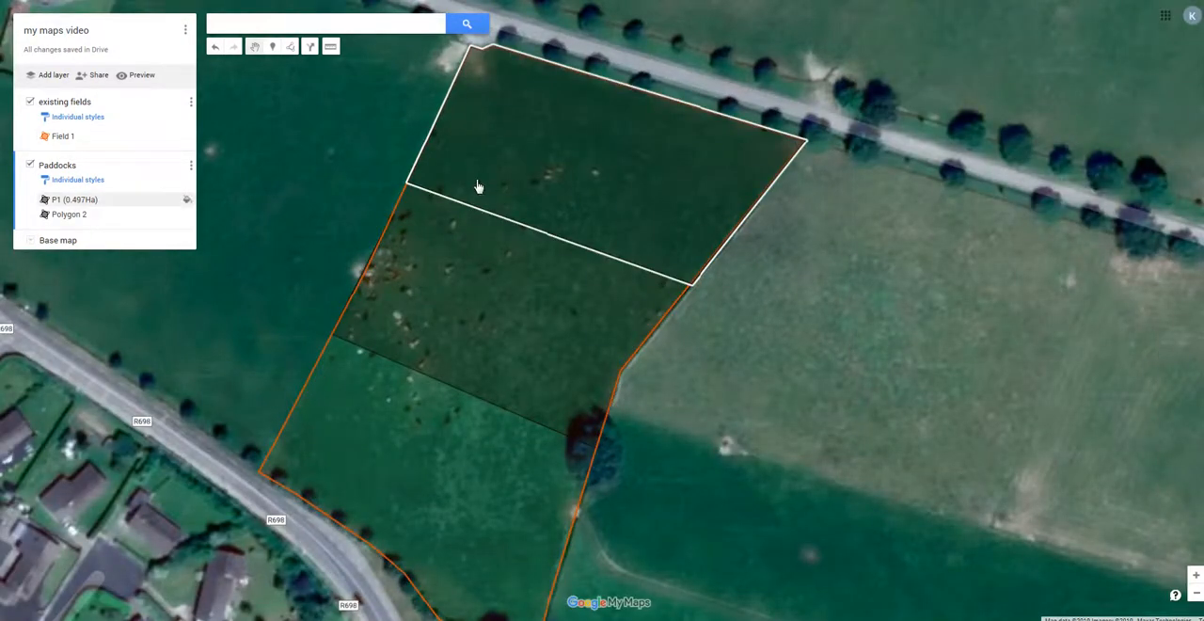
scroll(443, 272, down, 2)
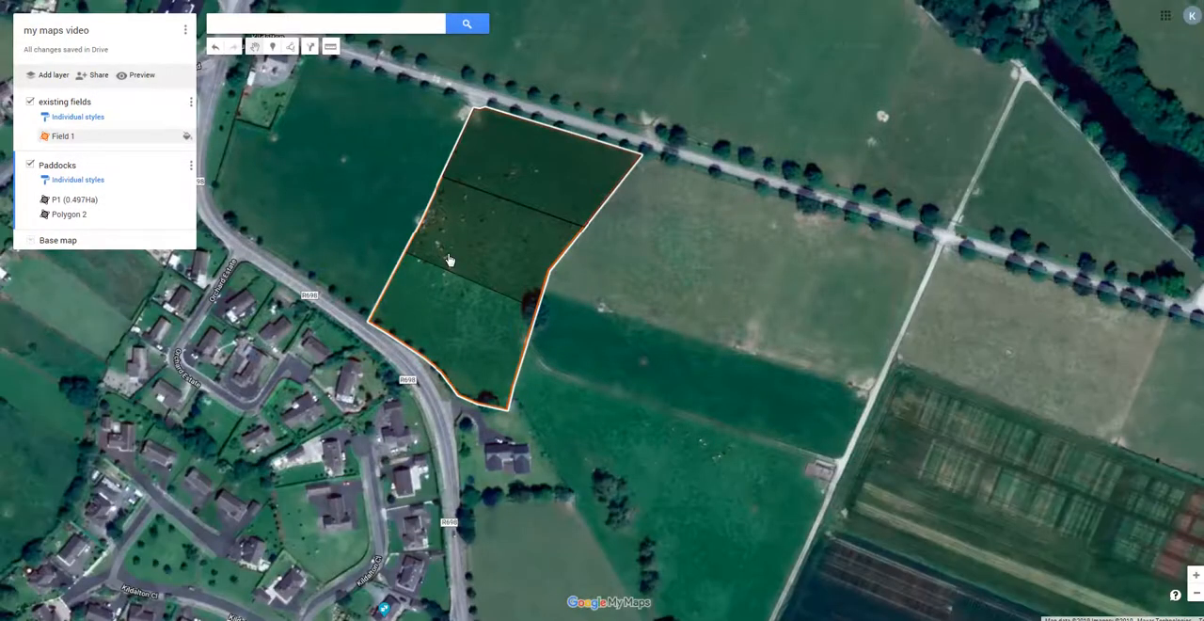
scroll(450, 261, up, 2)
click(450, 261)
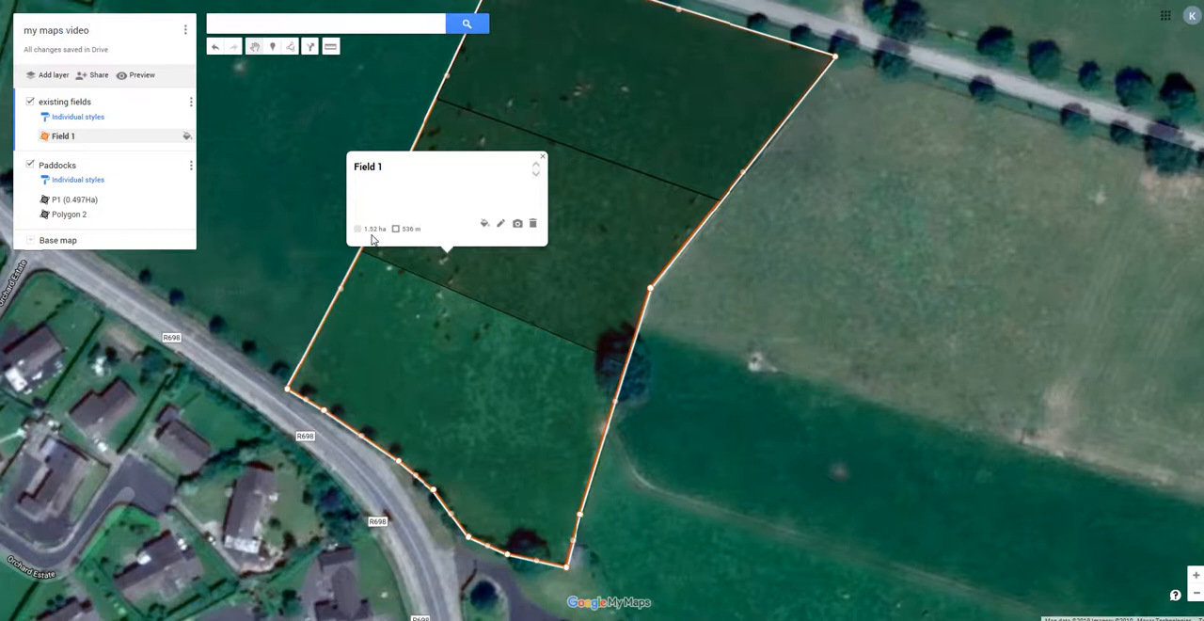
click(705, 349)
click(583, 268)
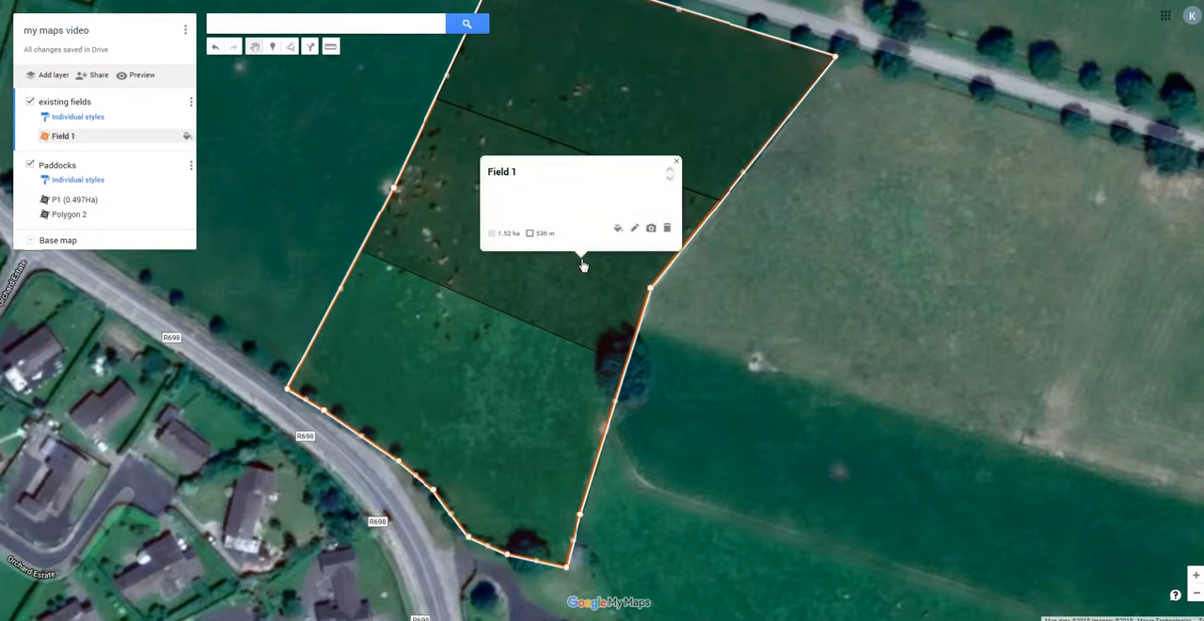
Open the second paddock's details in the Paddocks layer and rename it "P2 (0.478ha)".
click(28, 191)
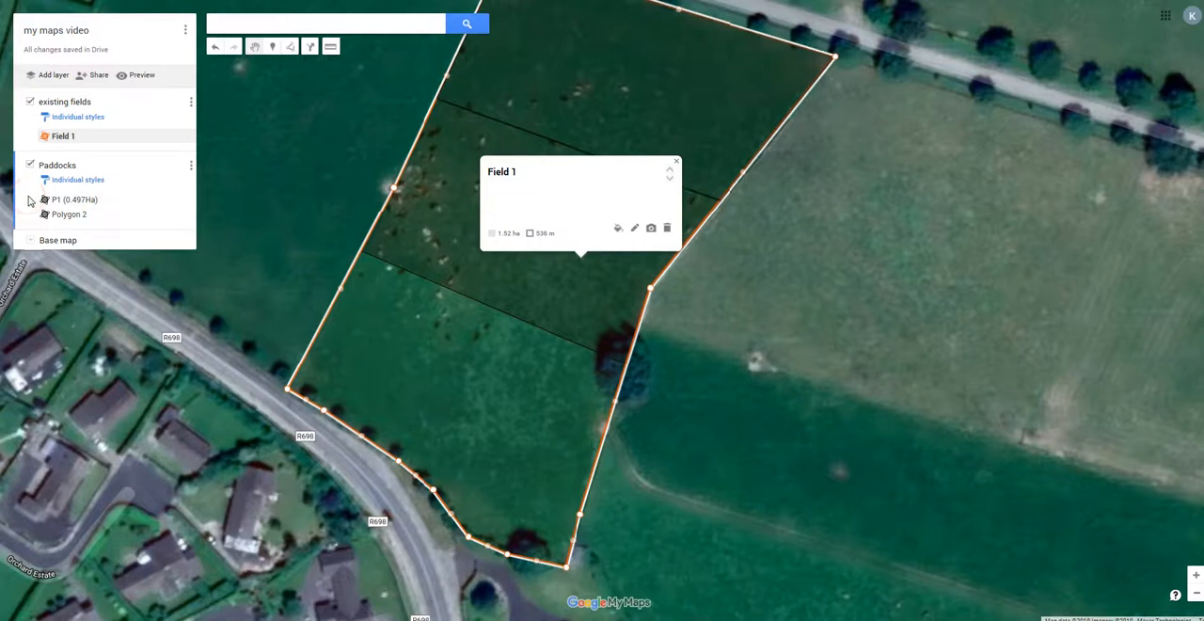
click(62, 218)
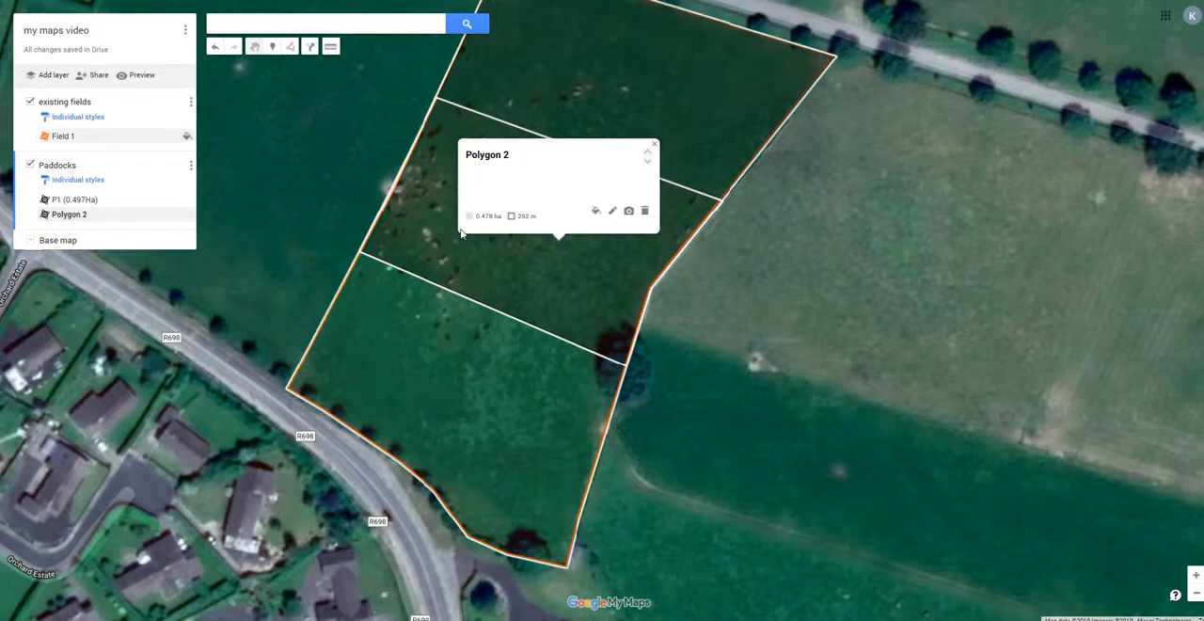
click(614, 210)
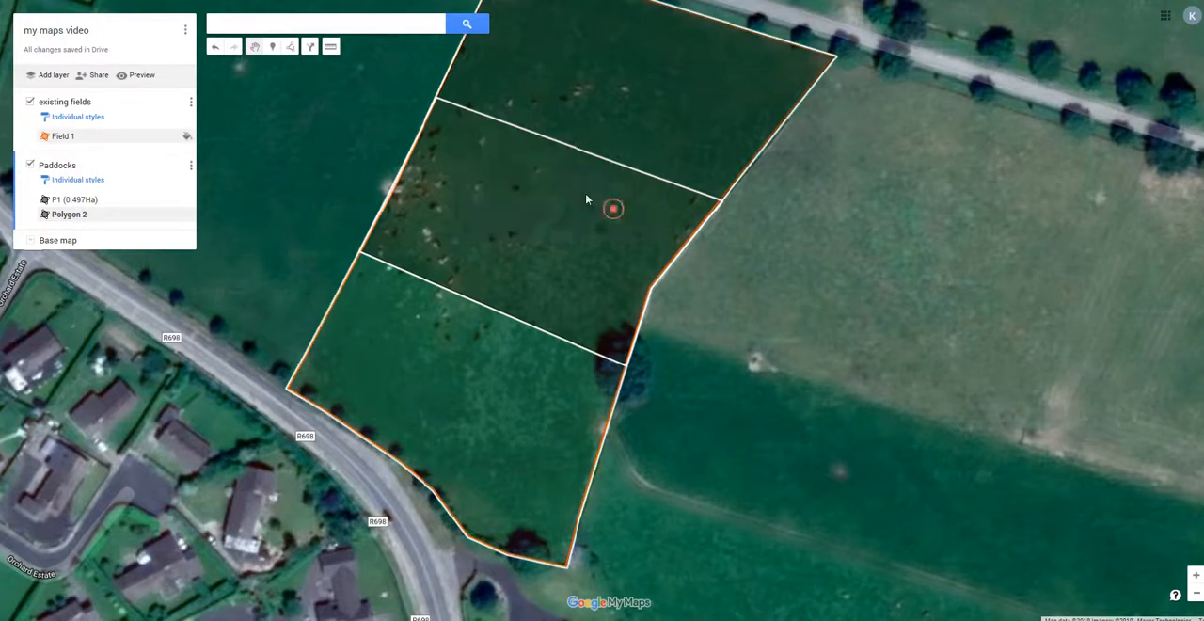
text(P2 (0.478ha)
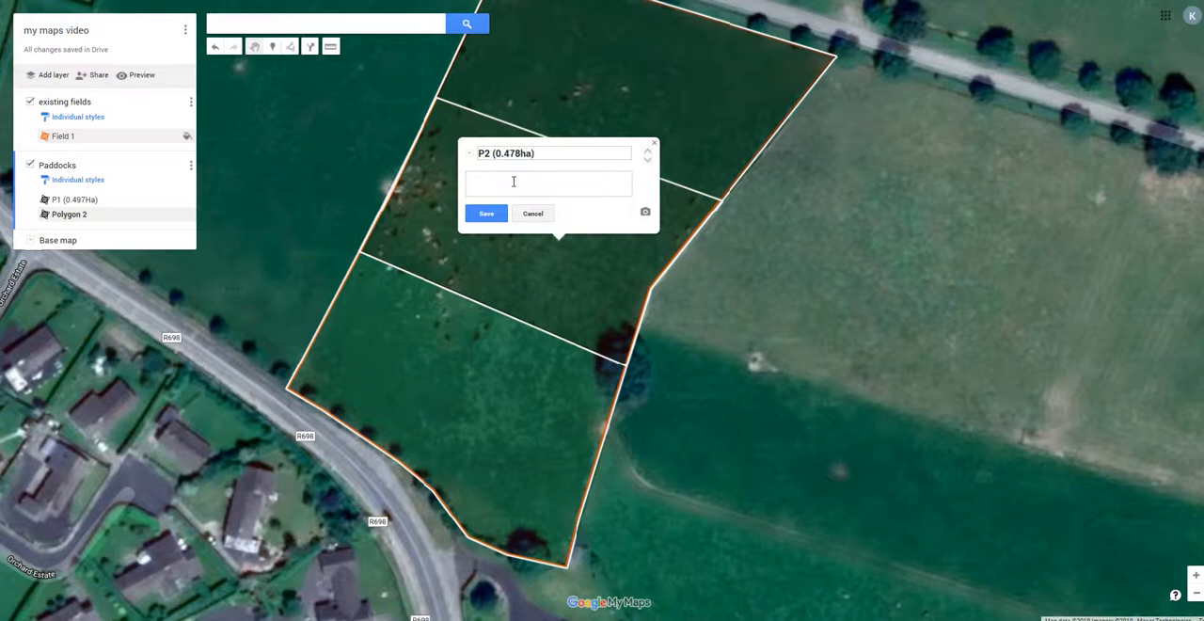
click(489, 214)
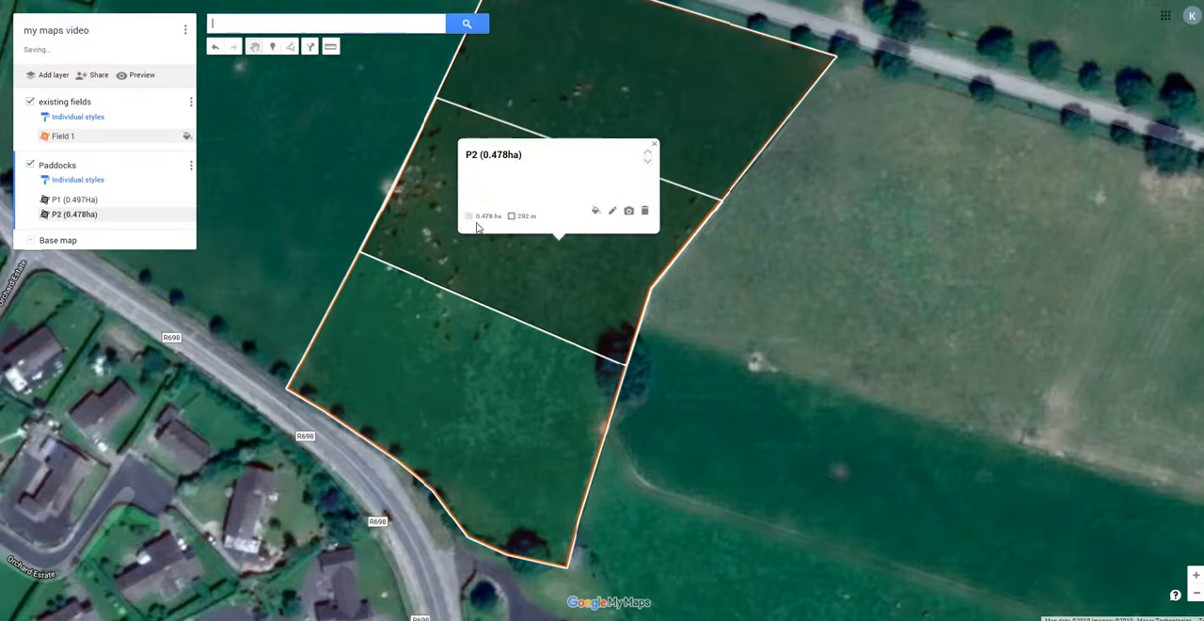
click(655, 147)
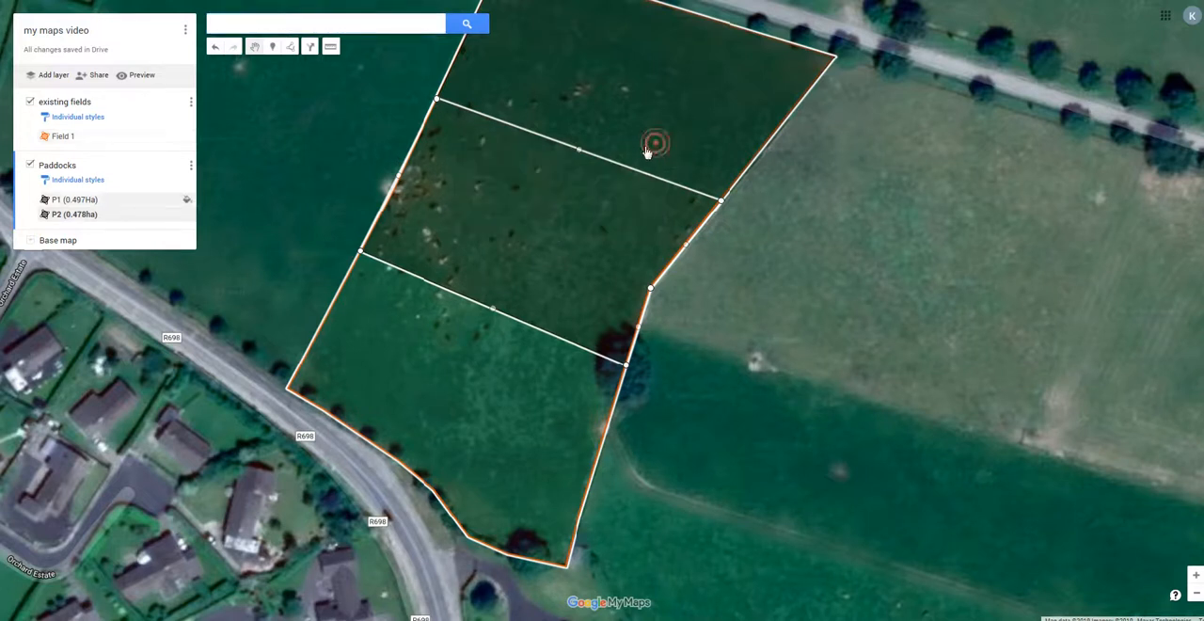
Start a third paddock outline with its first two corners at the ends of P2's boundary with the undivided part of Field 1.
click(290, 49)
click(322, 68)
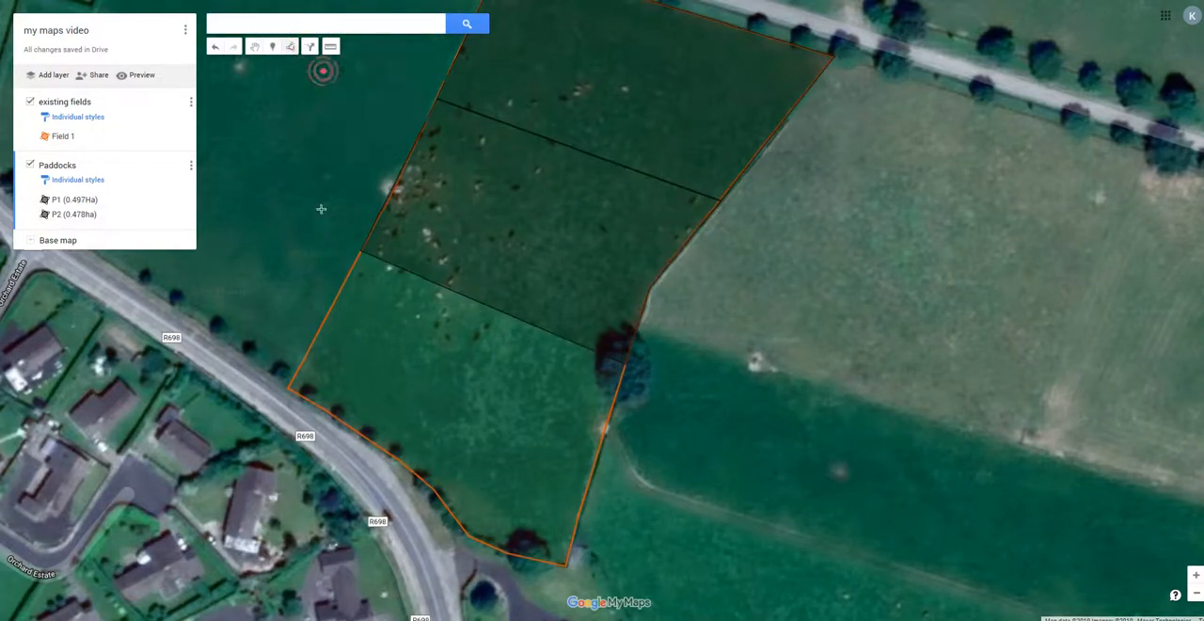
scroll(372, 256, up, 1)
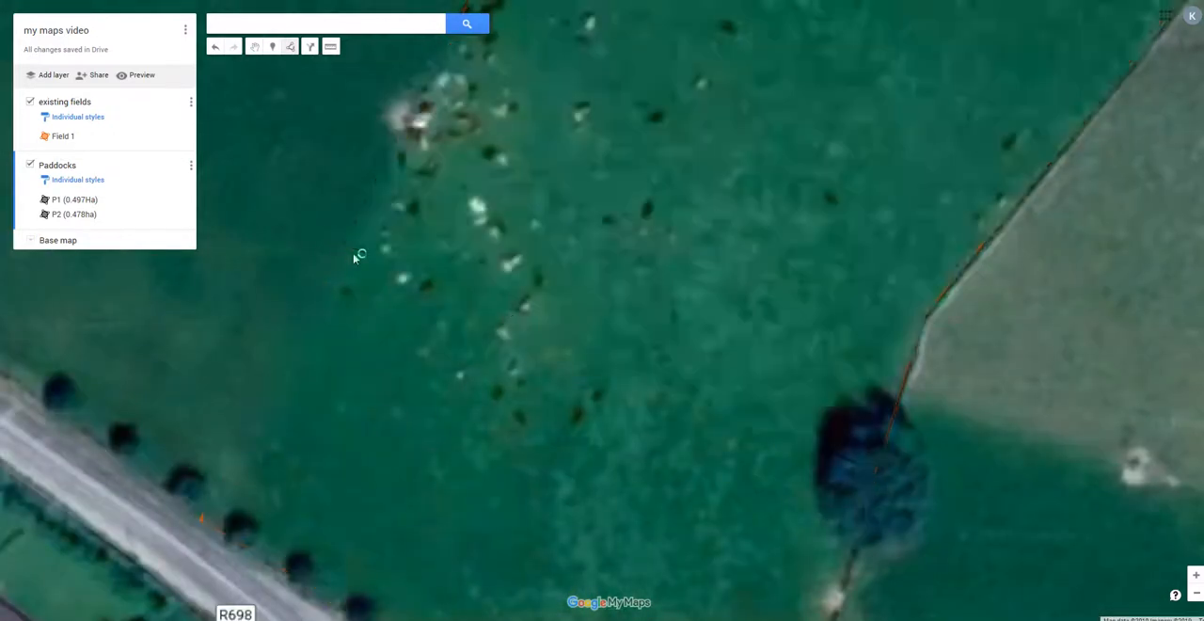
click(343, 245)
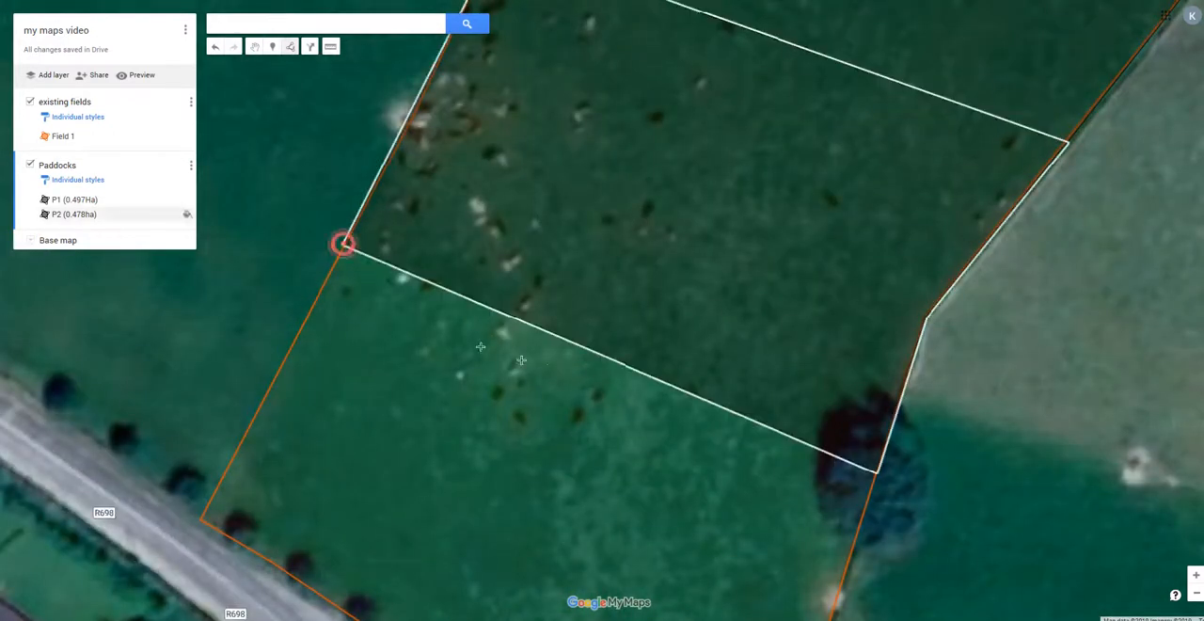
click(875, 473)
scroll(777, 188, down, 1)
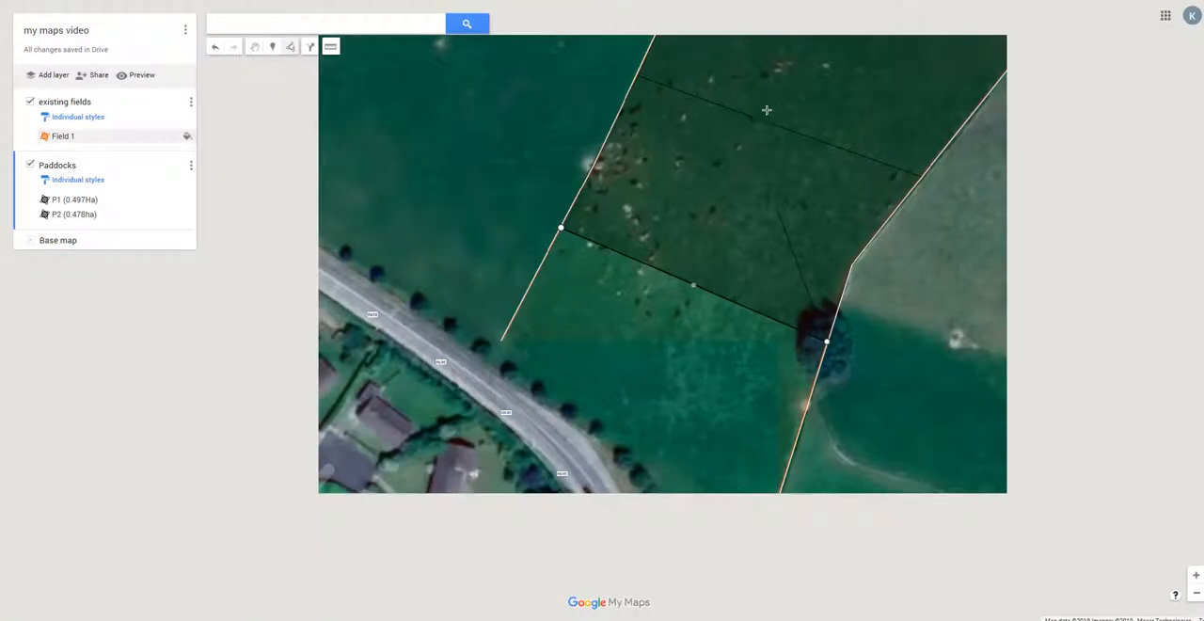
scroll(756, 551, up, 1)
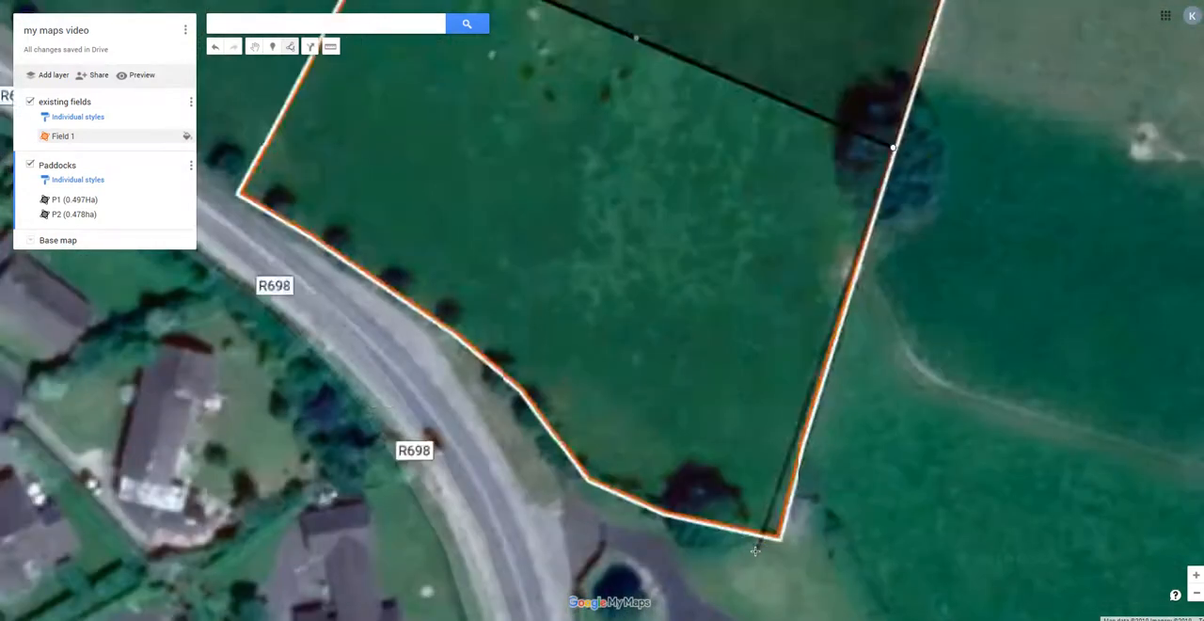
Trace the third paddock around Field 1's remaining corners along the R698 roadside, close it at the first corner and save it.
click(779, 534)
click(661, 510)
click(584, 476)
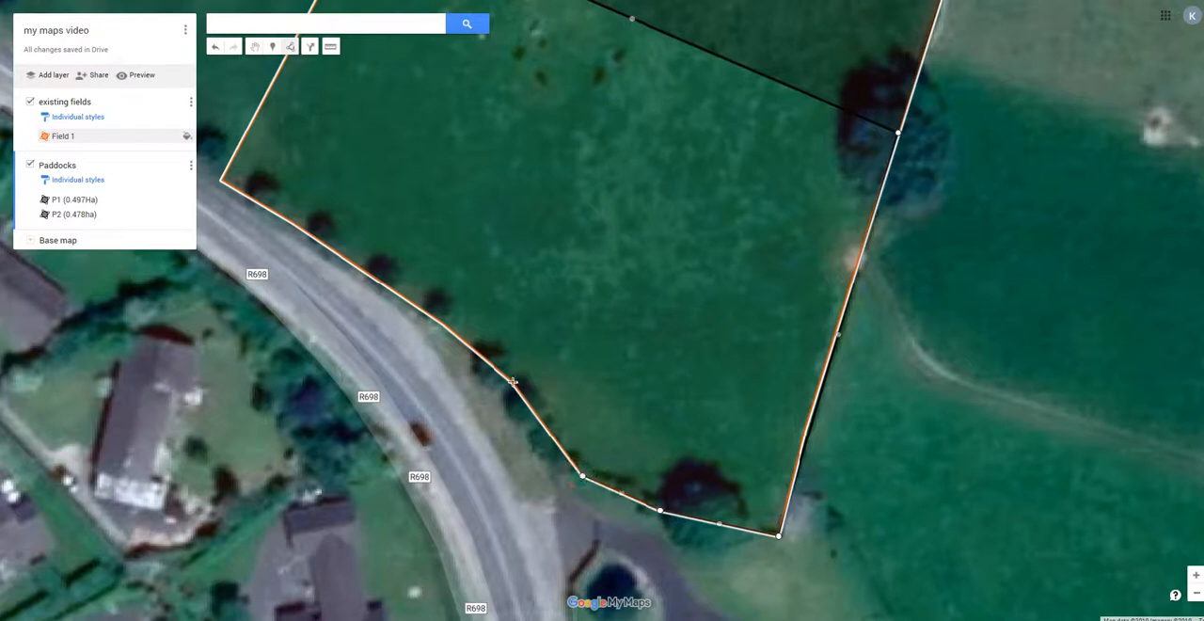
click(512, 382)
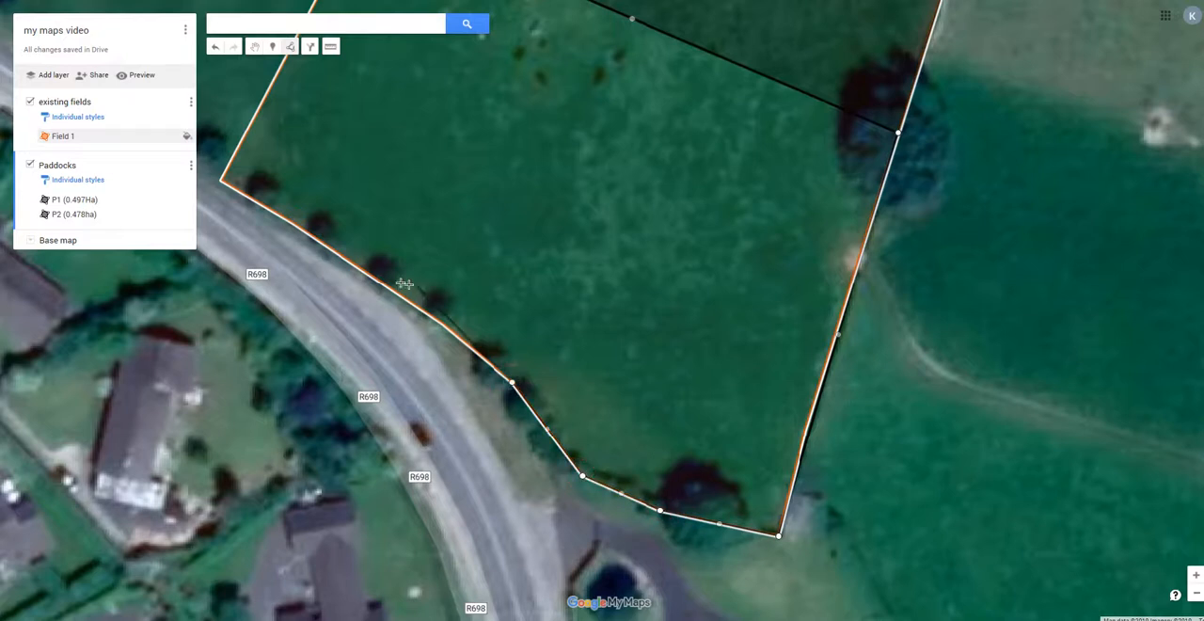
click(286, 216)
click(221, 180)
scroll(392, 416, down, 1)
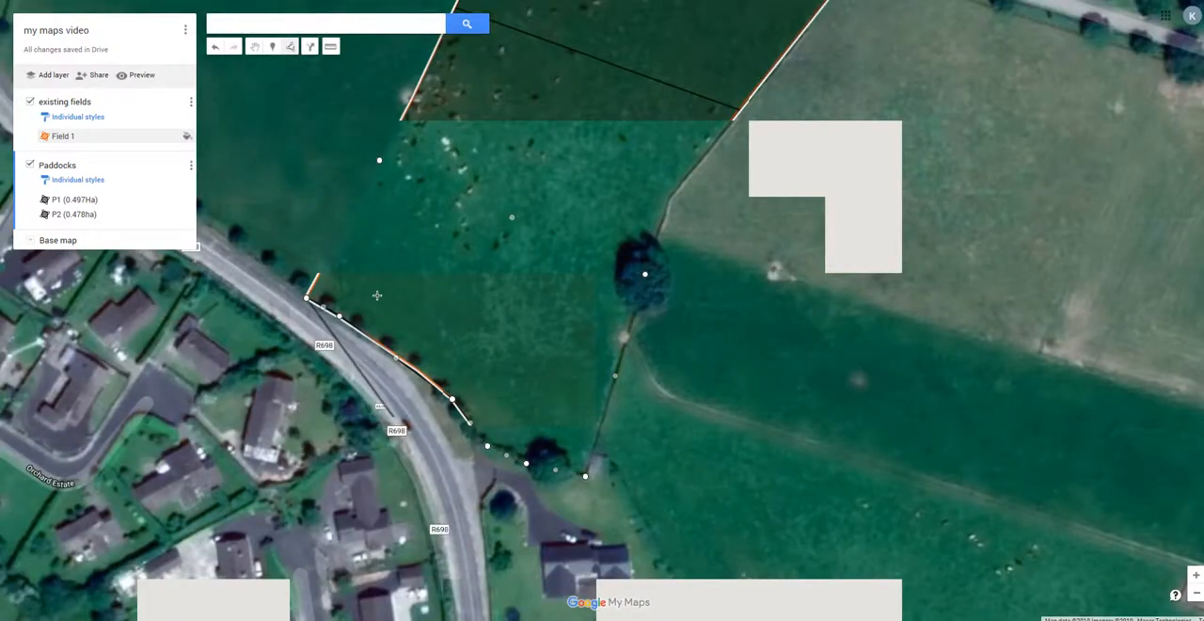
scroll(377, 160, up, 1)
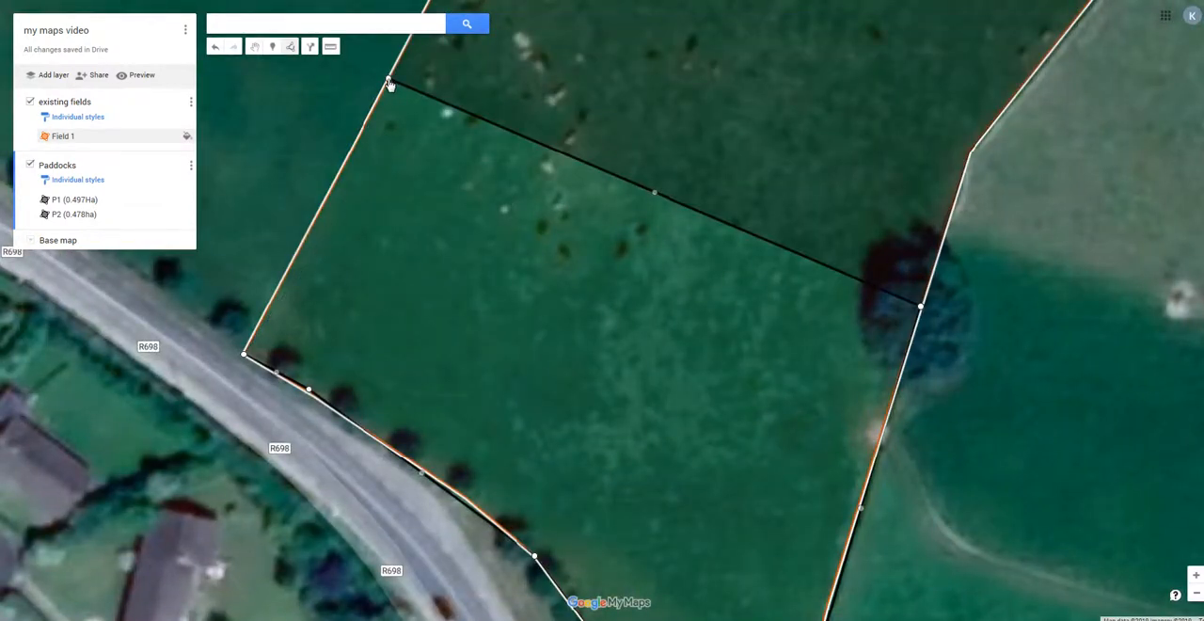
click(389, 80)
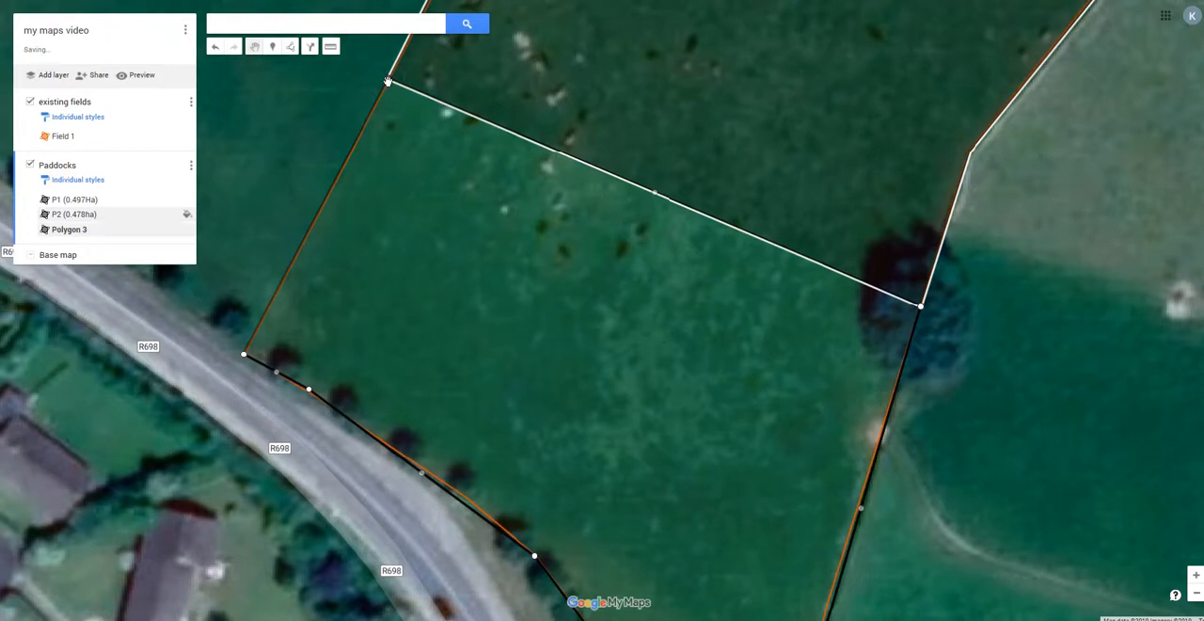
click(496, 442)
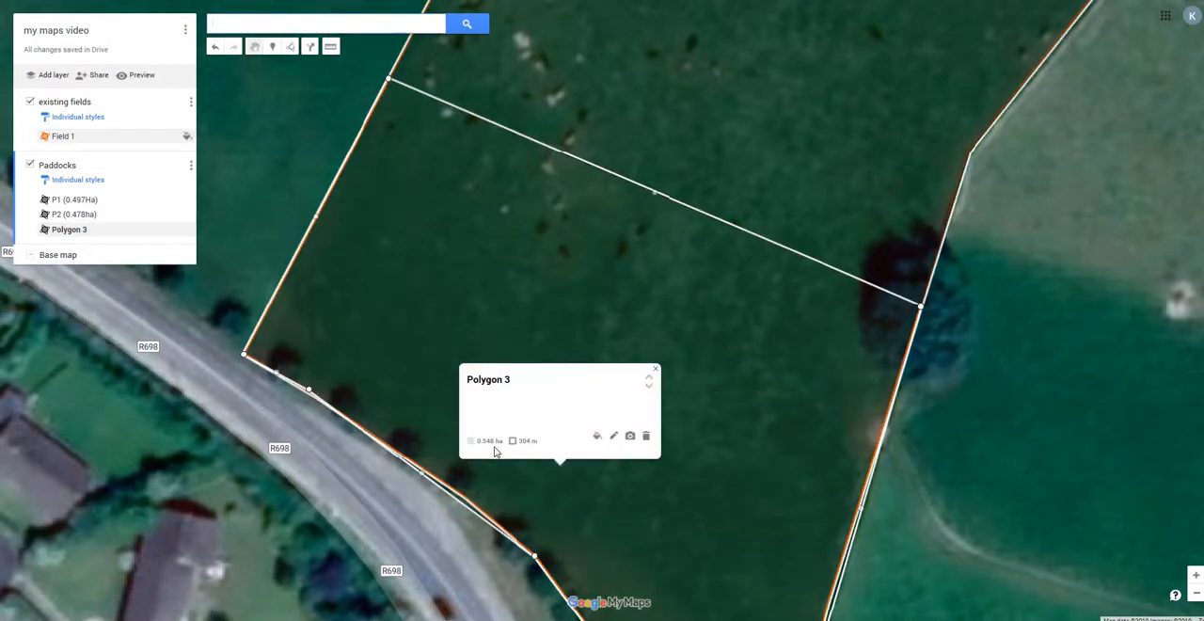
Rename the third paddock polygon as "P3" and save the name.
click(614, 436)
text(P3)
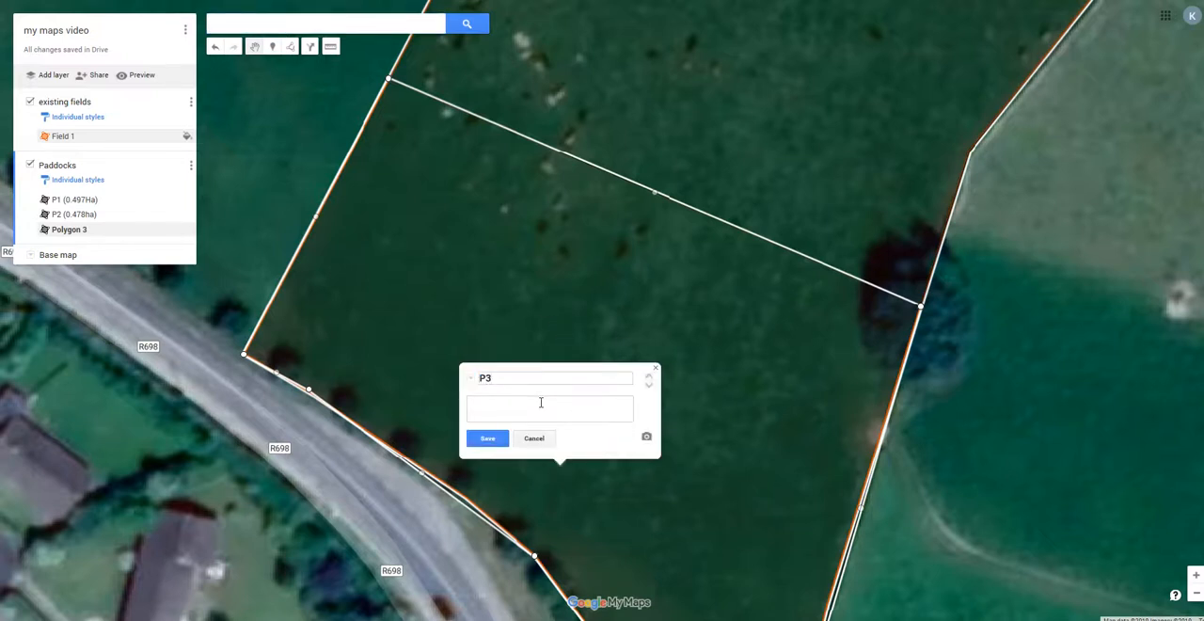
click(488, 439)
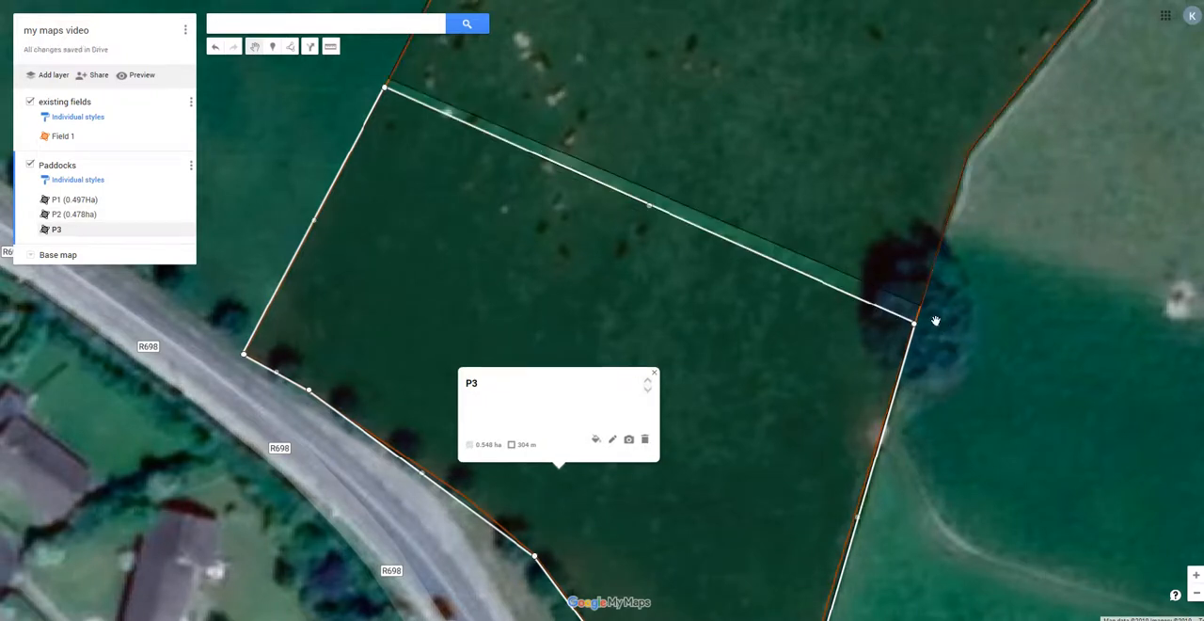
Select P2 and move its two corners on the P3 side to meet P3's shifted boundary, closing the gap between them.
click(863, 272)
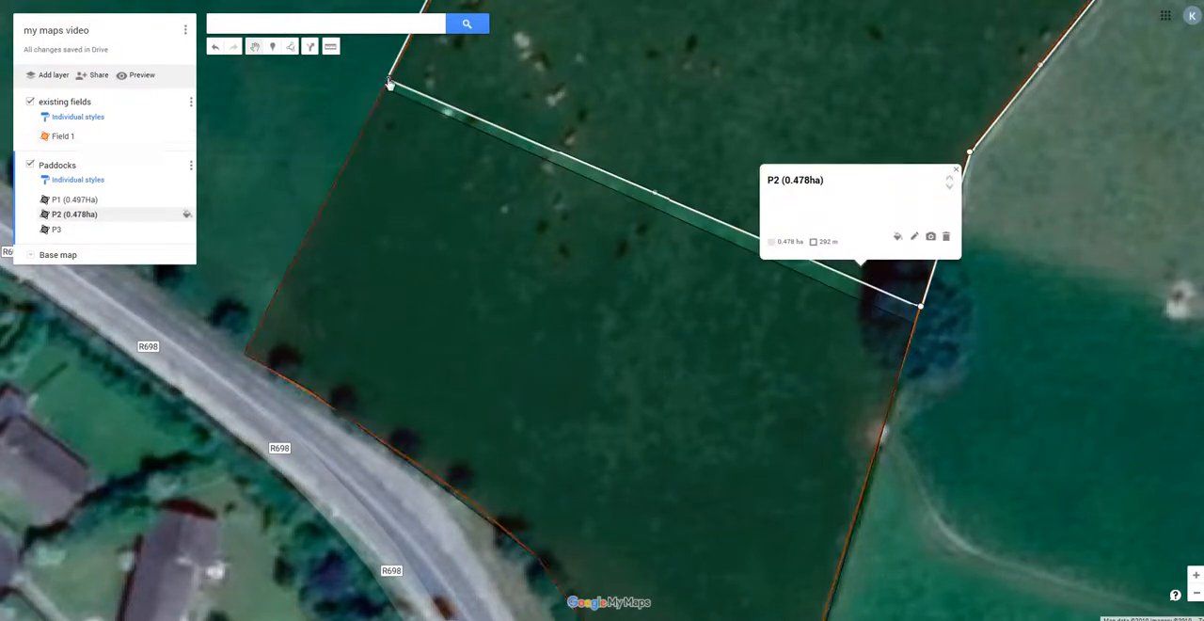
drag(388, 81, 386, 88)
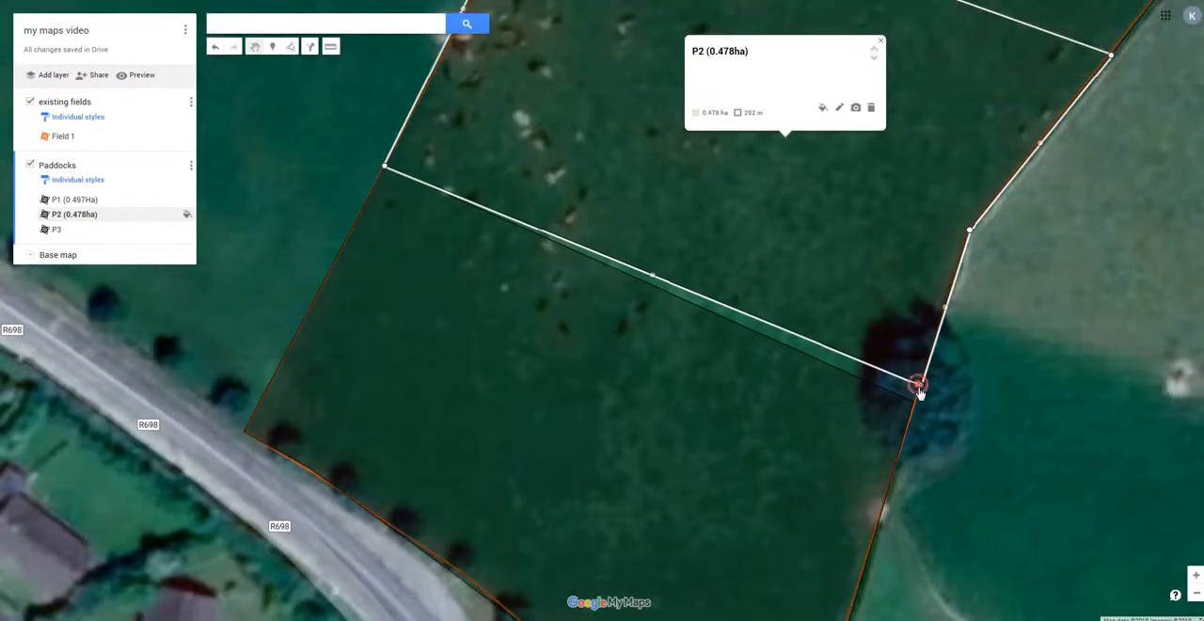
drag(914, 405, 914, 405)
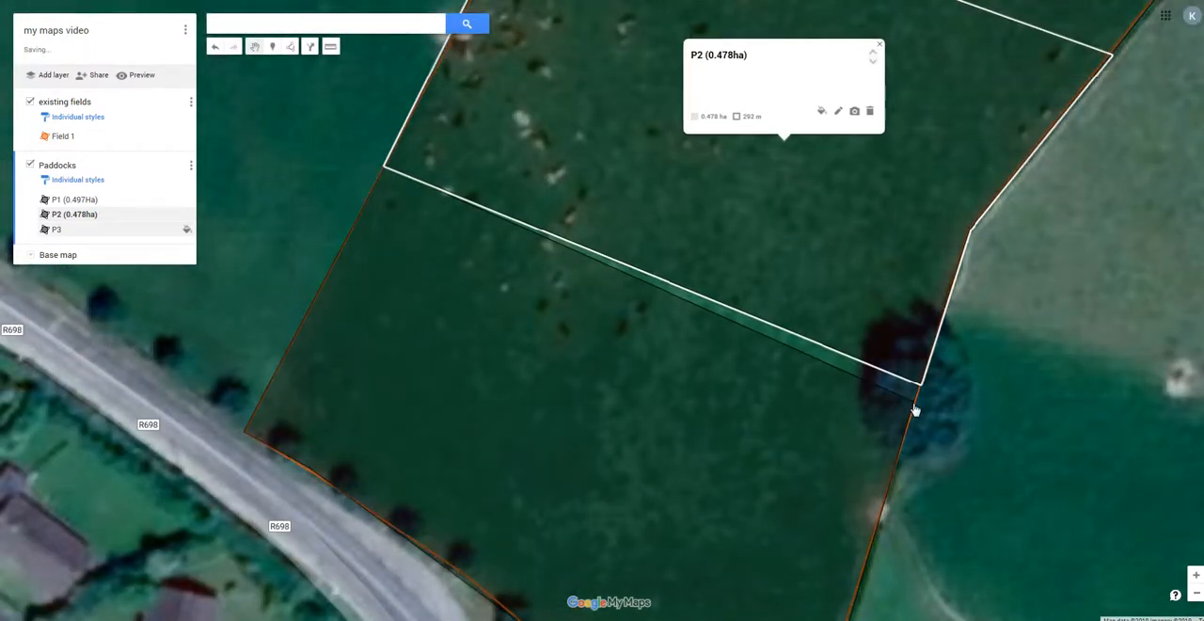
click(937, 428)
Check the updated areas of P3, P2 and P1 in their details.
click(579, 345)
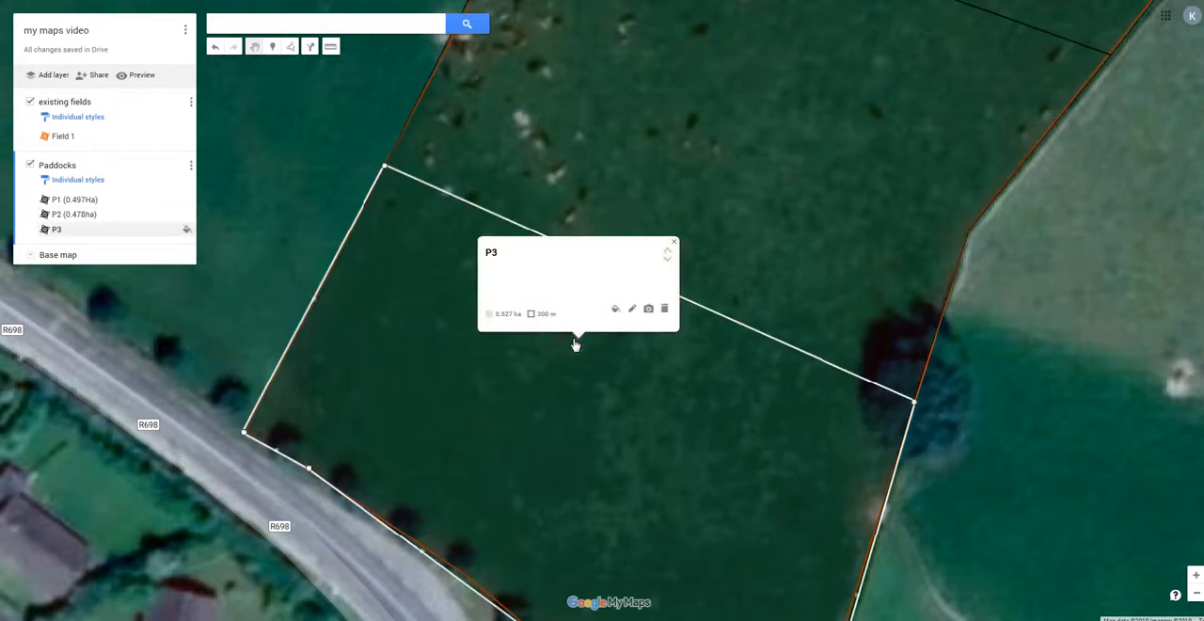
click(743, 184)
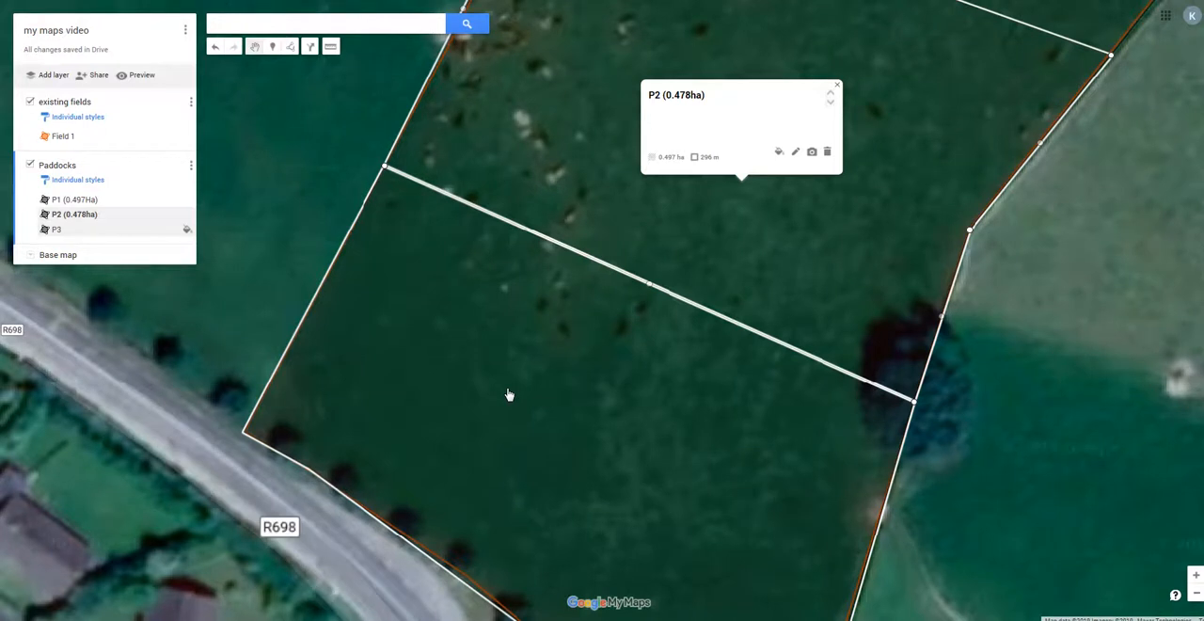
scroll(510, 395, down, 1)
click(742, 122)
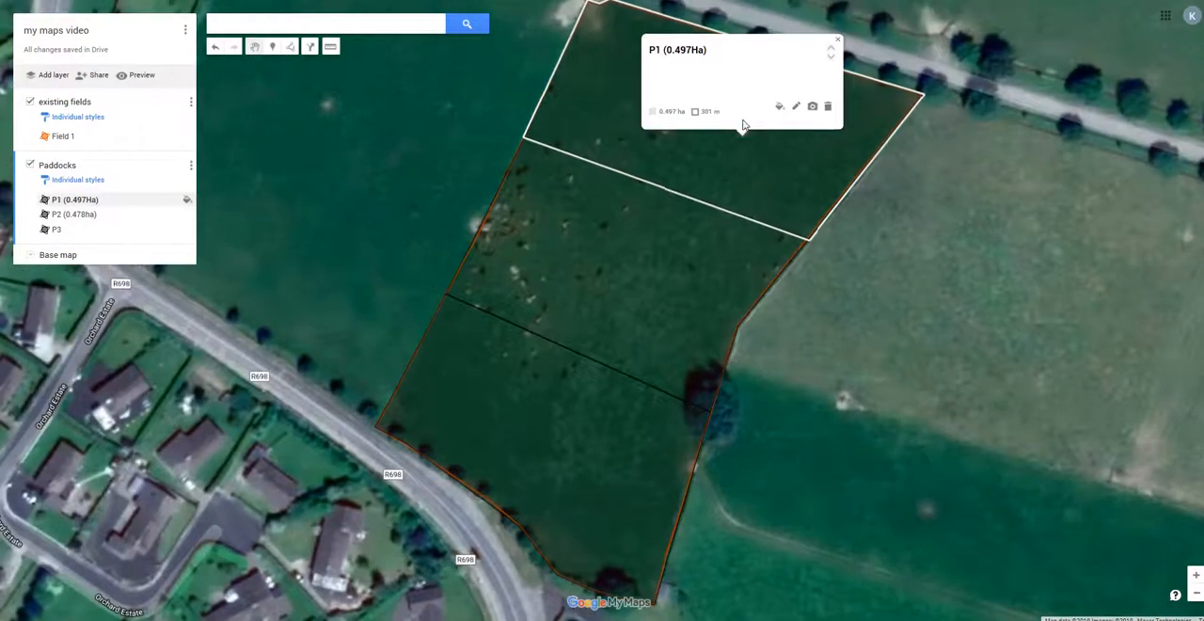
click(643, 250)
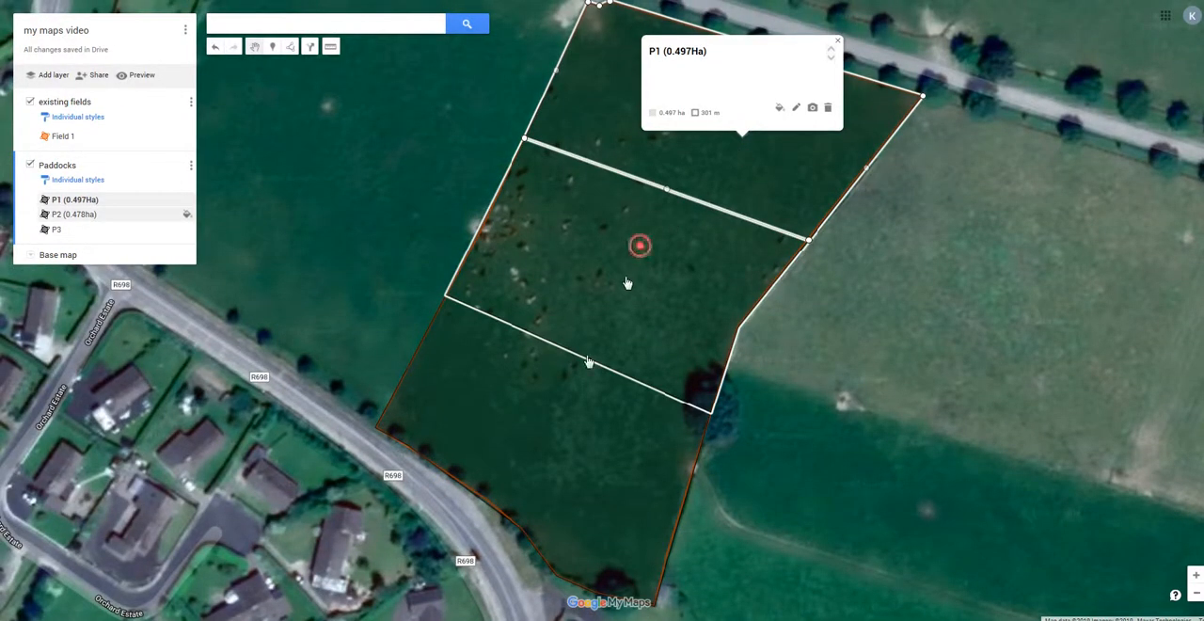
Open P3's details, check its area and rename it "P3 (0.52ha)".
click(556, 419)
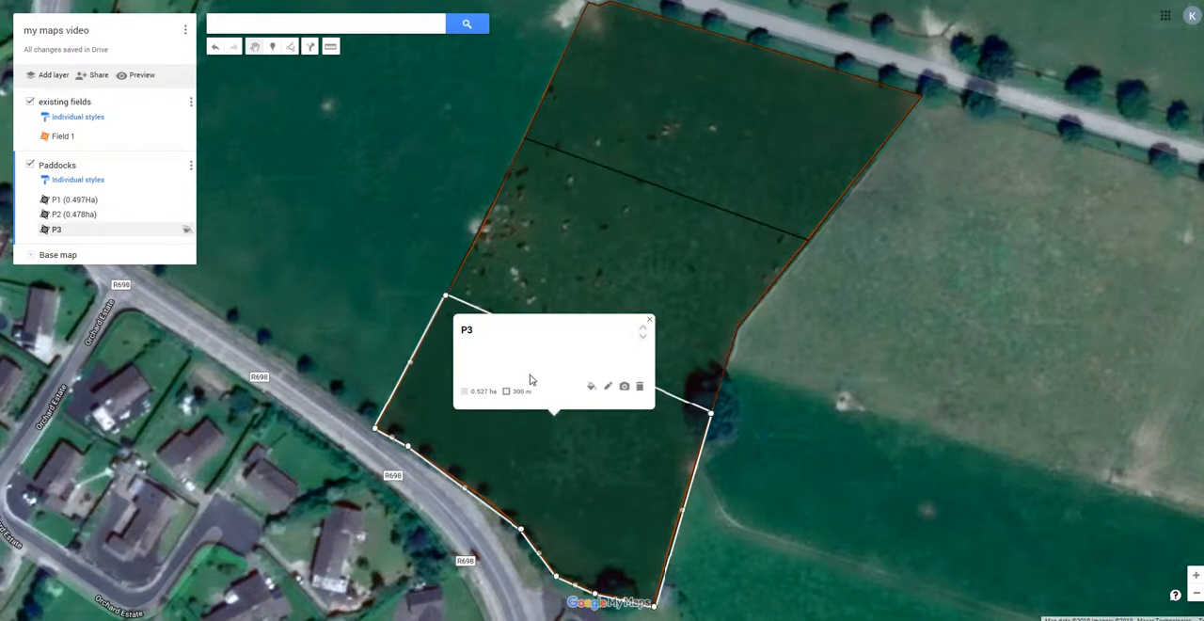
click(608, 390)
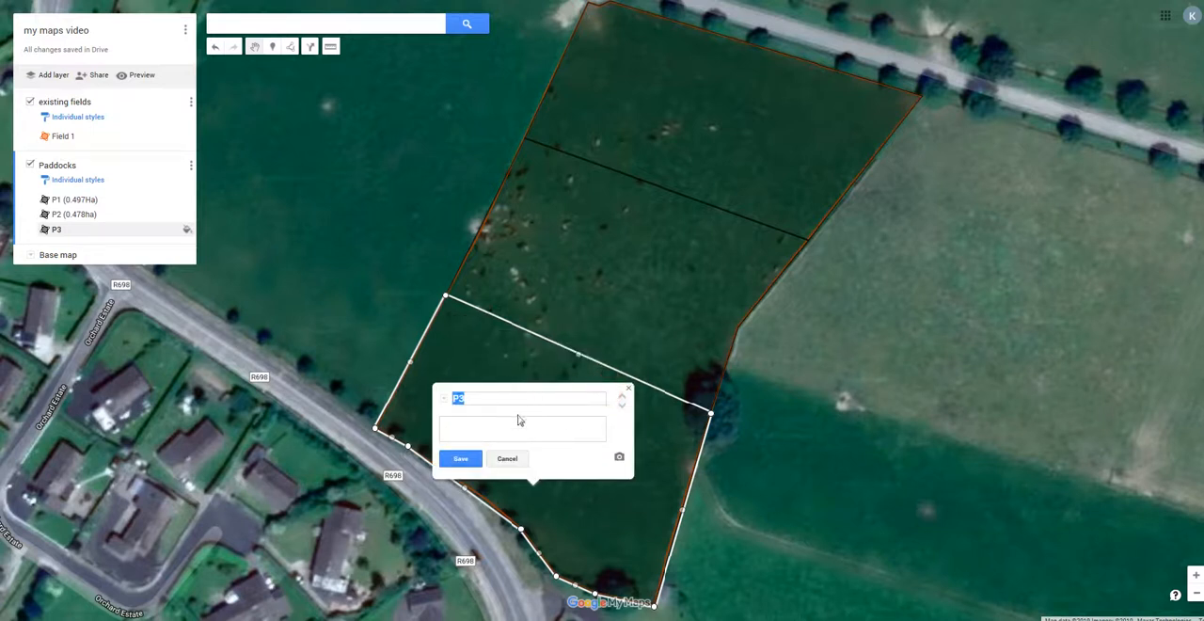
click(507, 459)
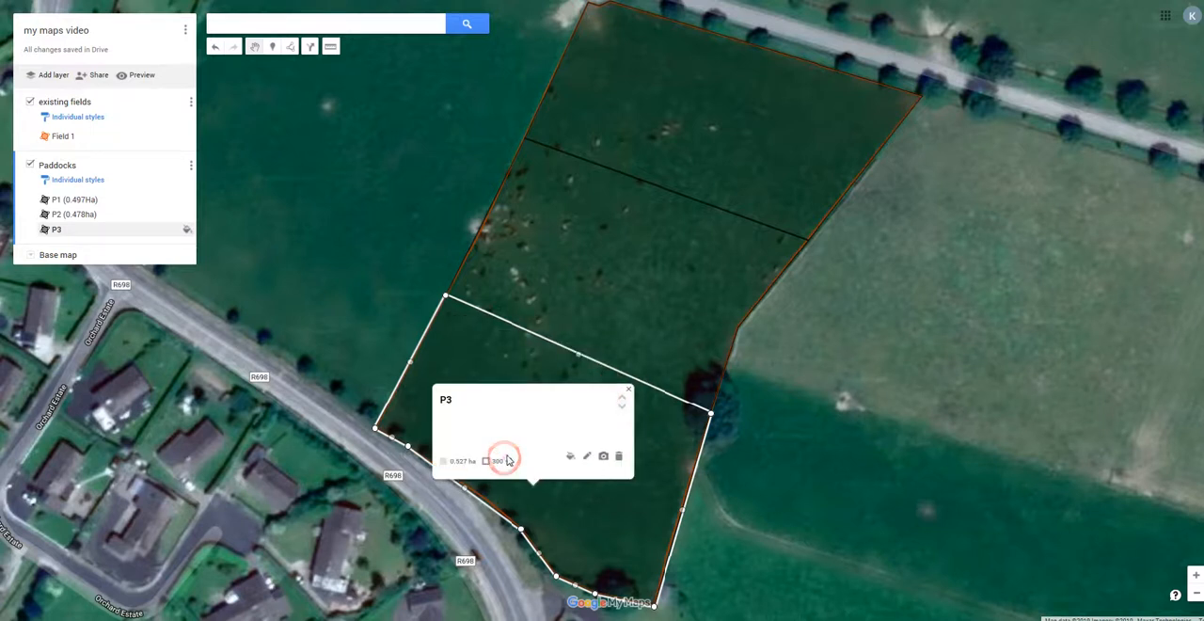
click(586, 456)
click(495, 398)
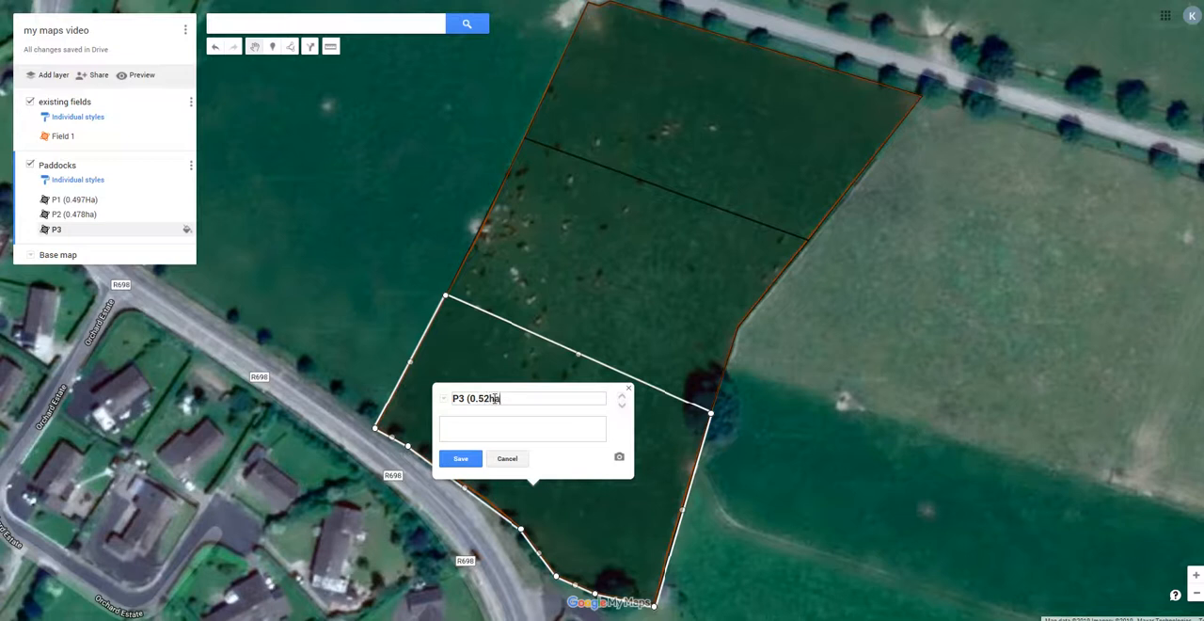
click(460, 459)
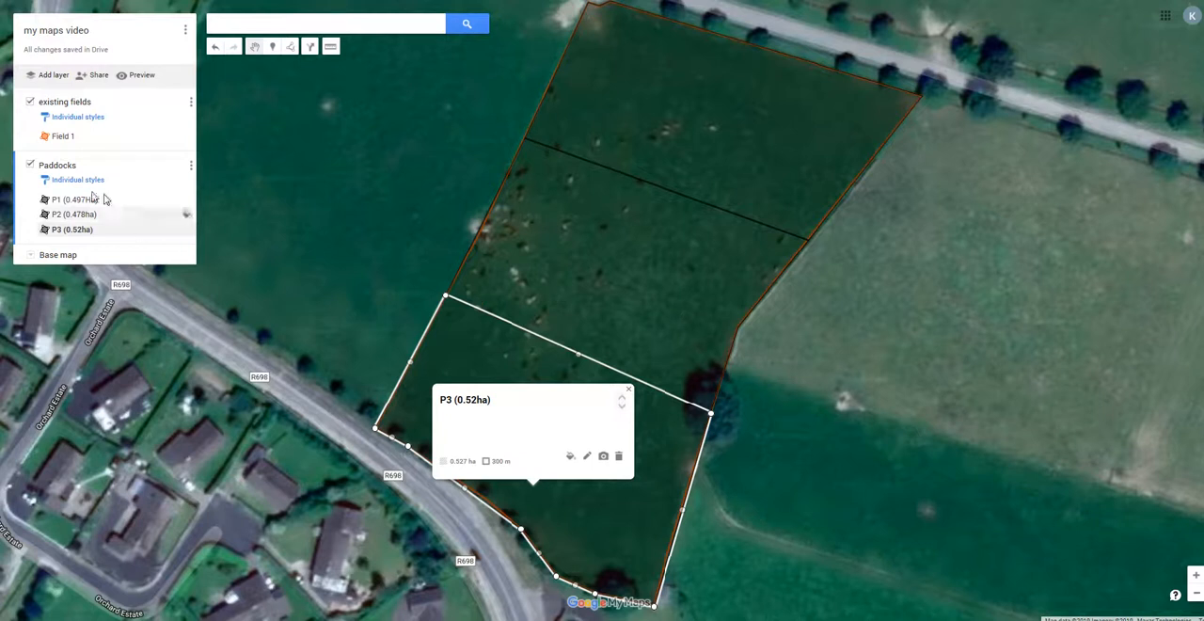
Hide the existing fields layer and group the Paddocks layer's places by Uniform style.
click(30, 103)
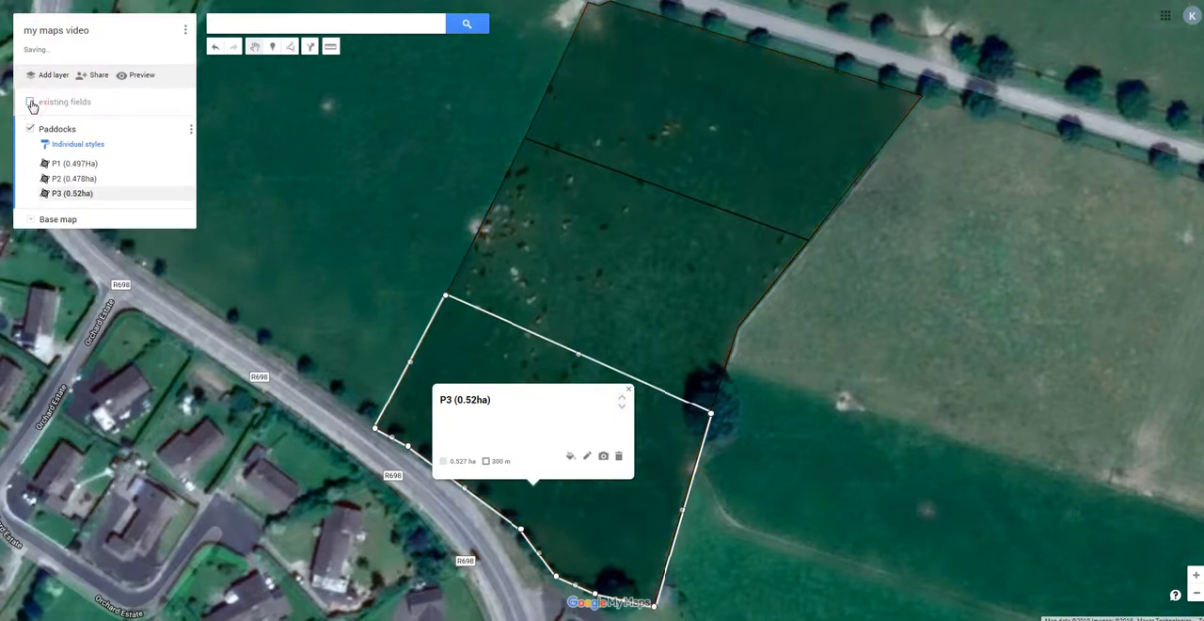
click(832, 393)
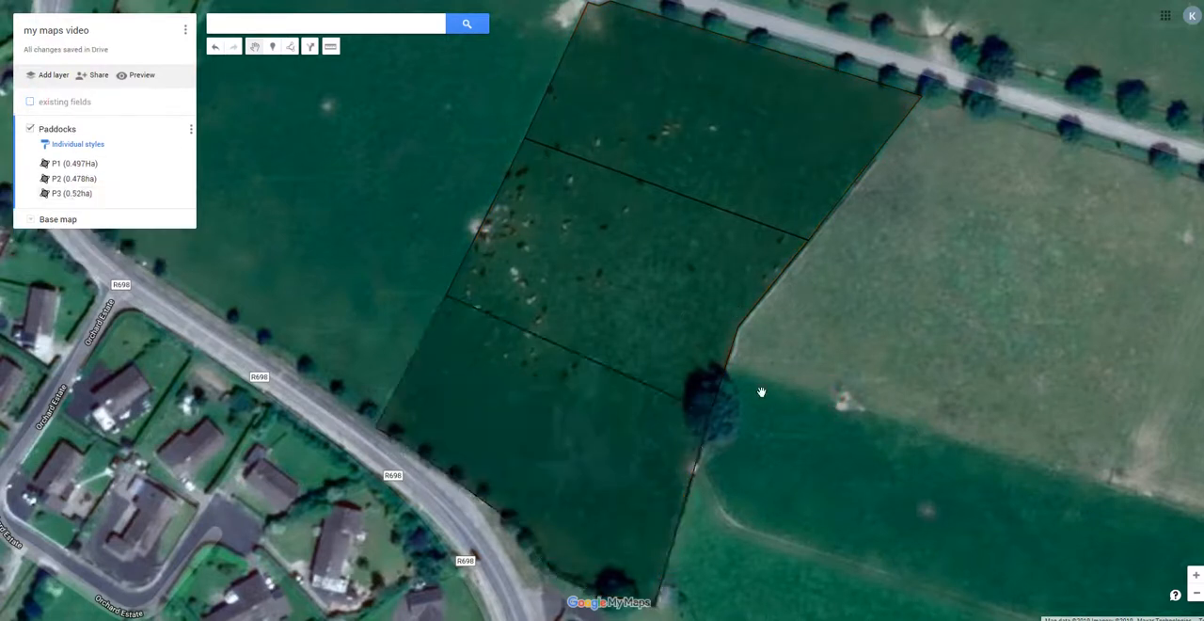
click(79, 147)
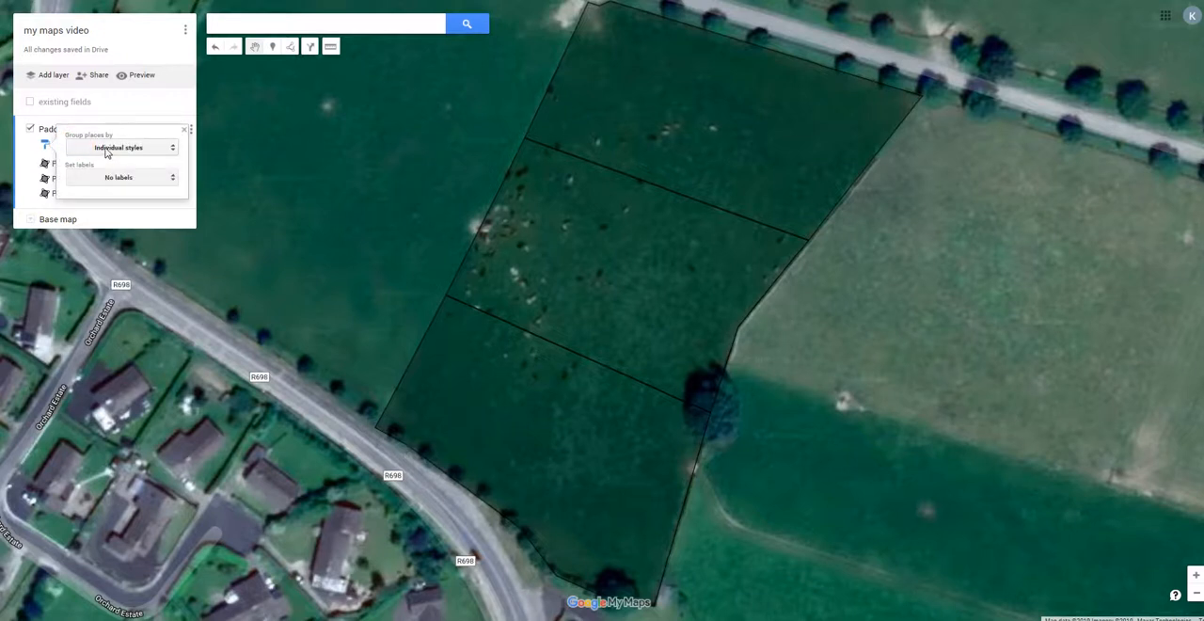
click(106, 148)
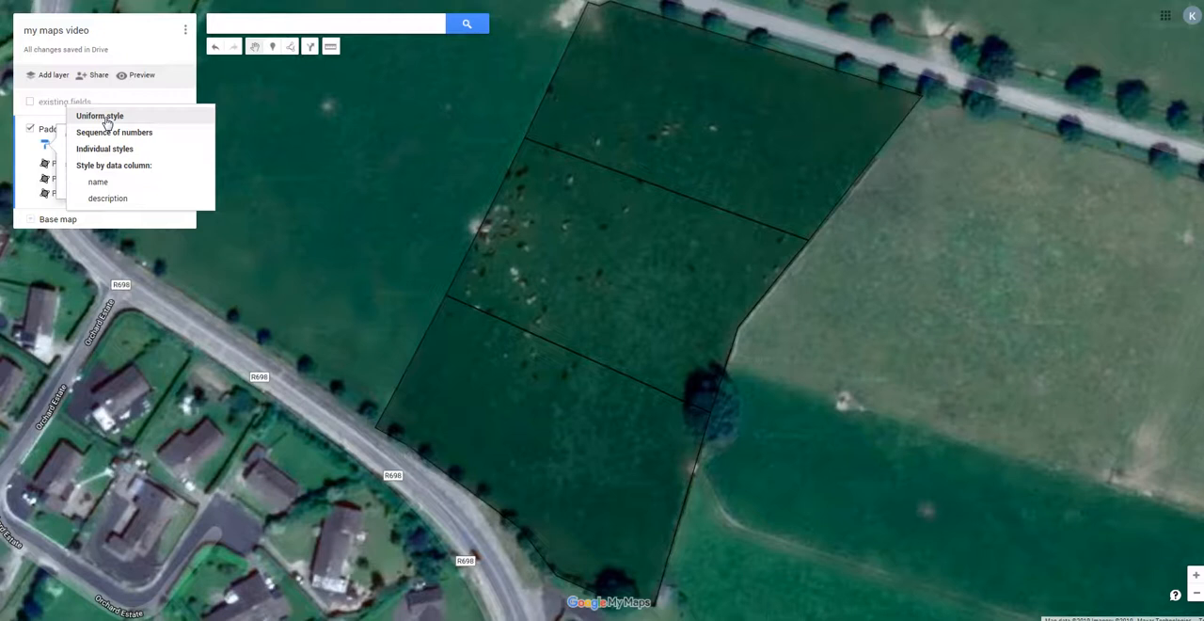
click(106, 117)
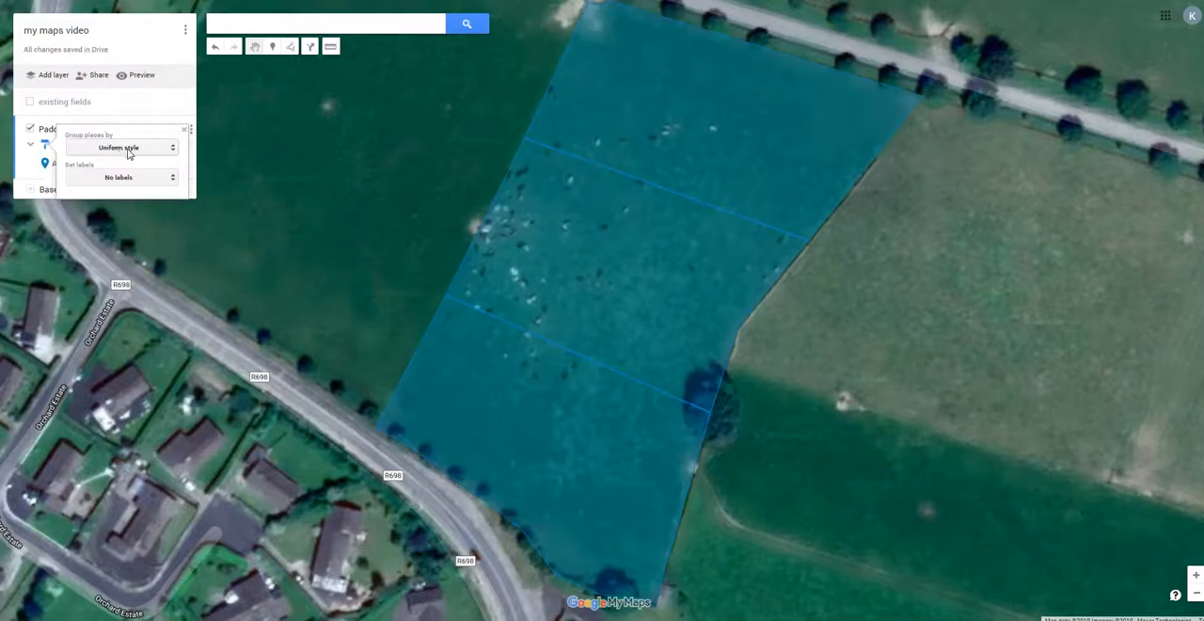
Set the Paddocks layer's labels to name so each paddock shows its number and area.
click(132, 184)
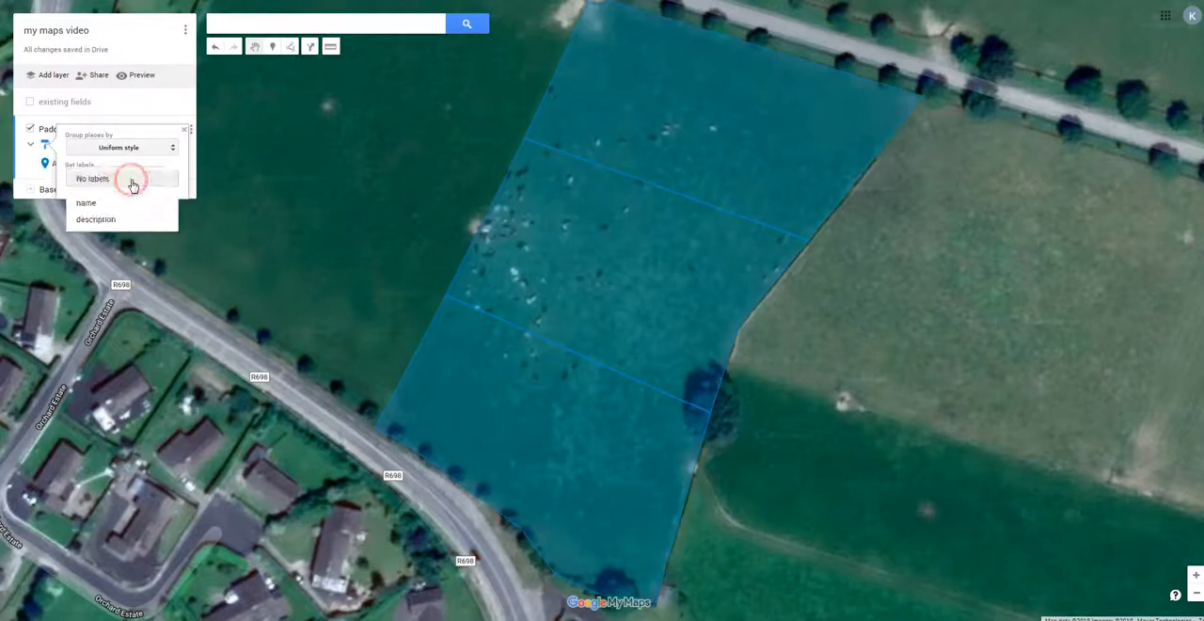
click(105, 205)
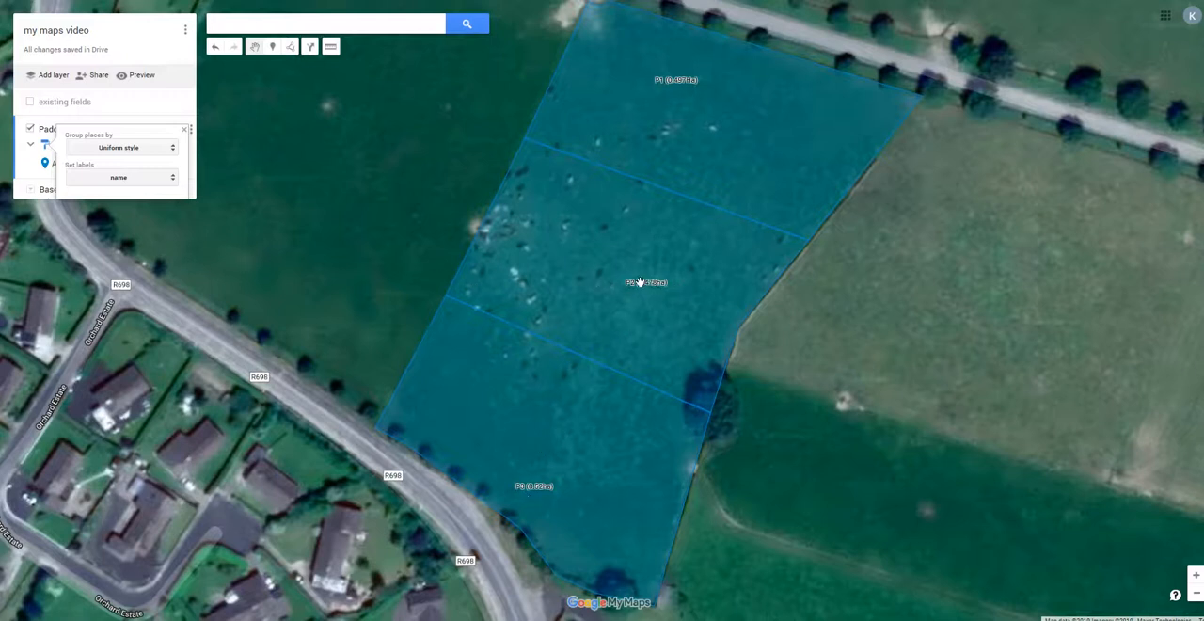
click(279, 273)
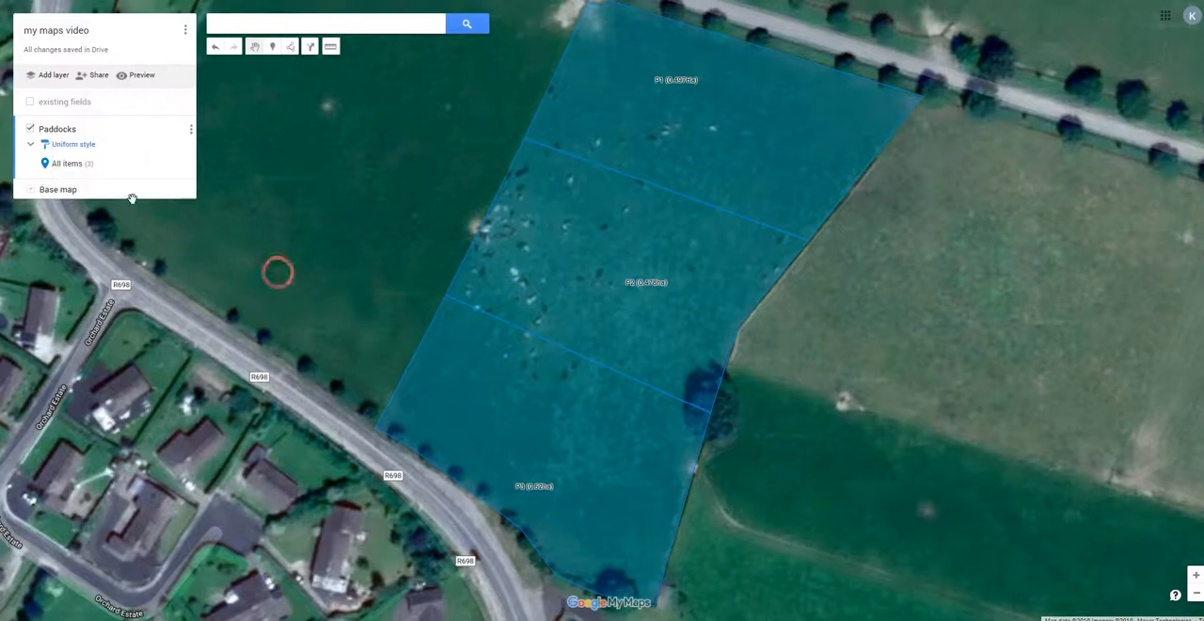
Style all Paddocks items with a fully transparent fill, a dark blue colour and a slightly wider border.
click(187, 163)
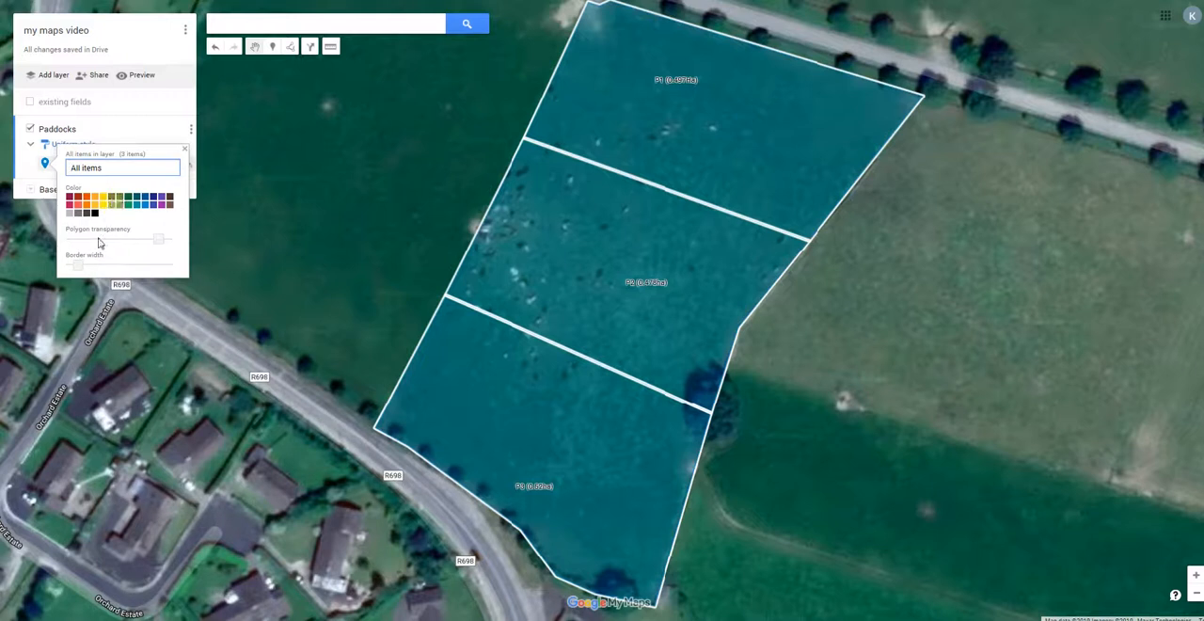
click(158, 243)
drag(158, 242, 167, 244)
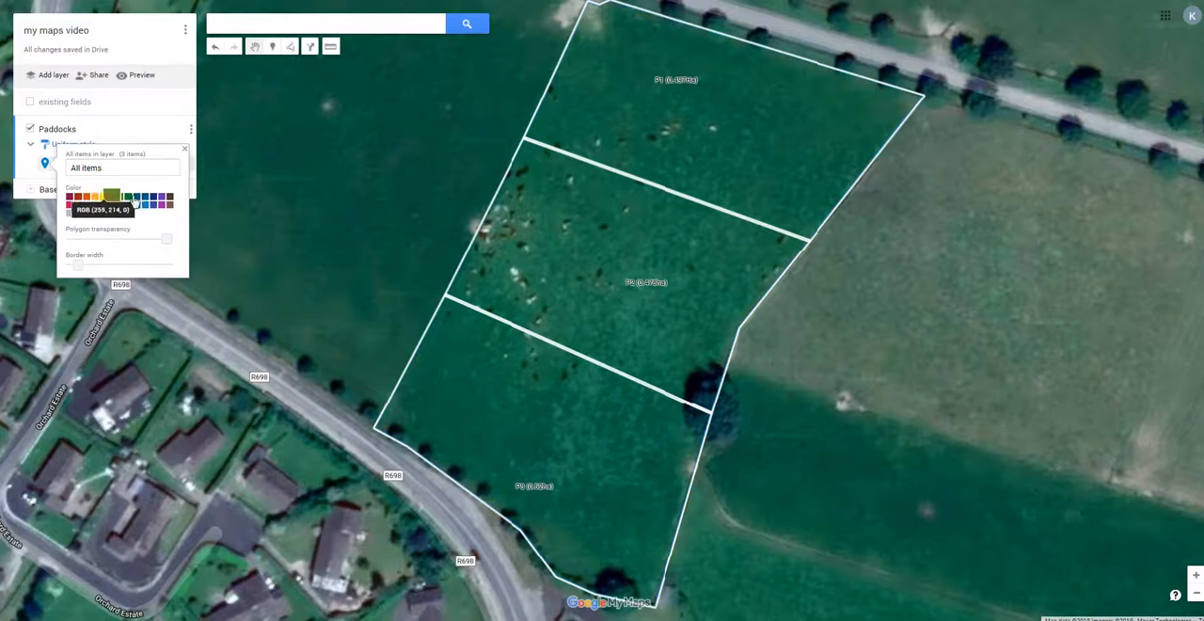
click(148, 197)
drag(77, 265, 91, 268)
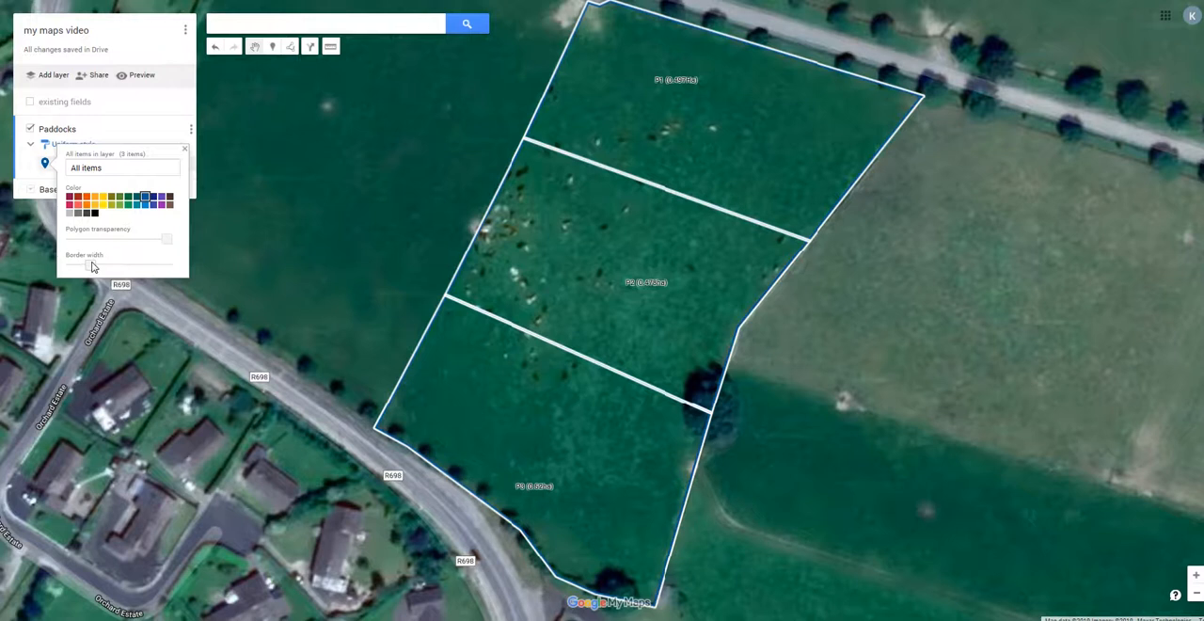
click(246, 229)
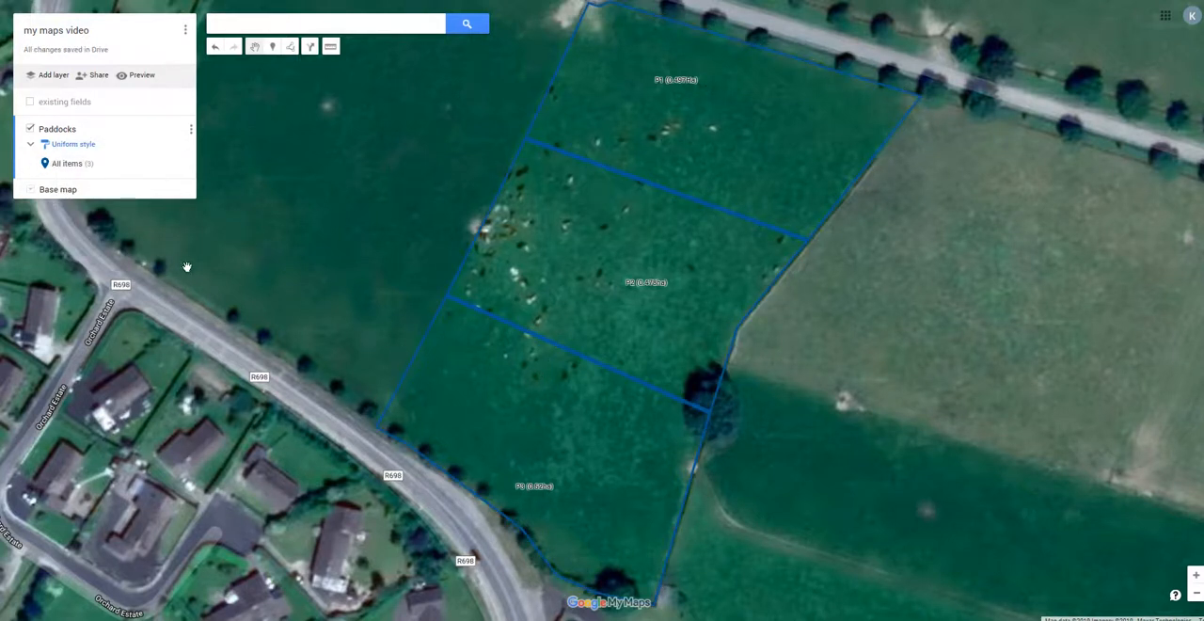
Change the base map from satellite imagery to the plain Map style.
click(30, 189)
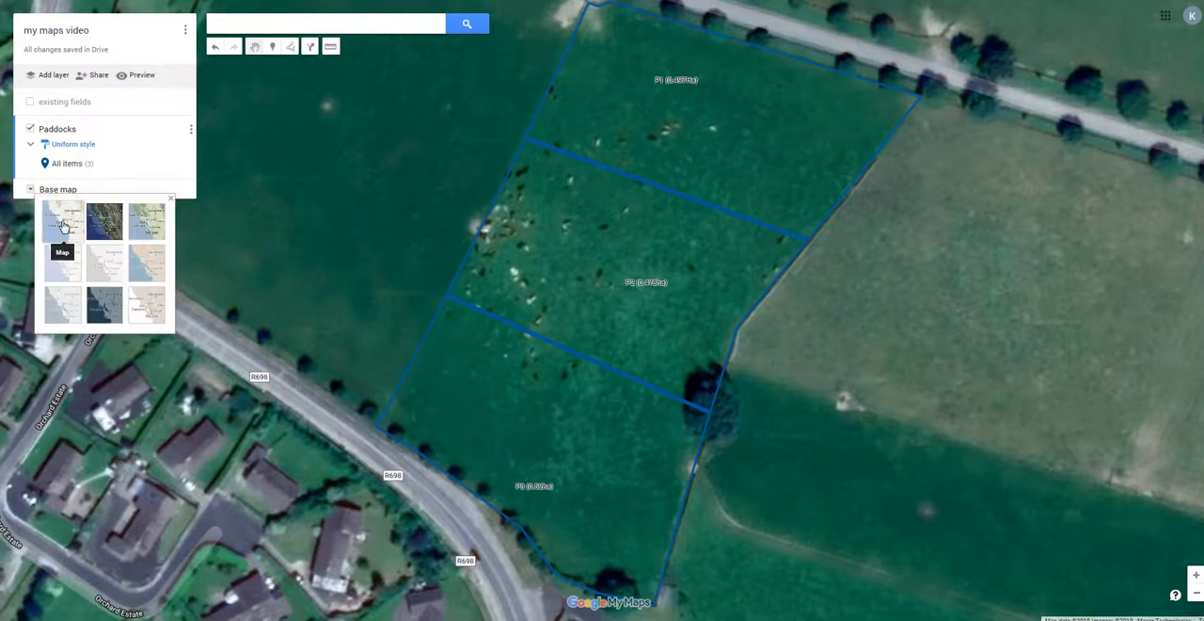
click(62, 223)
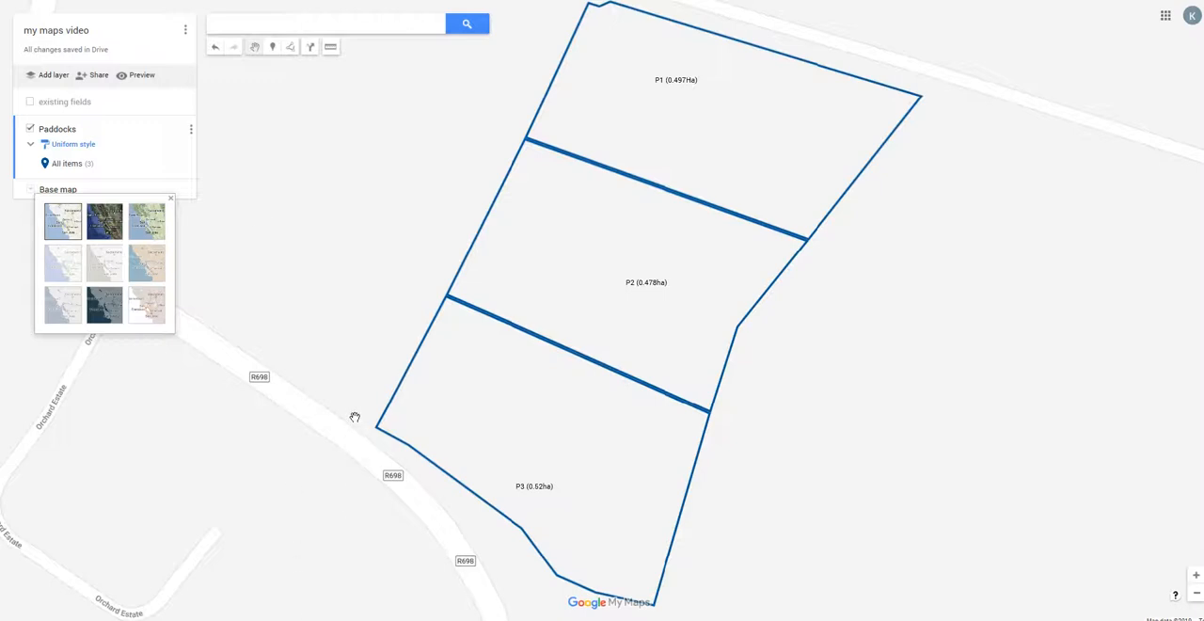
mouse_move(291, 620)
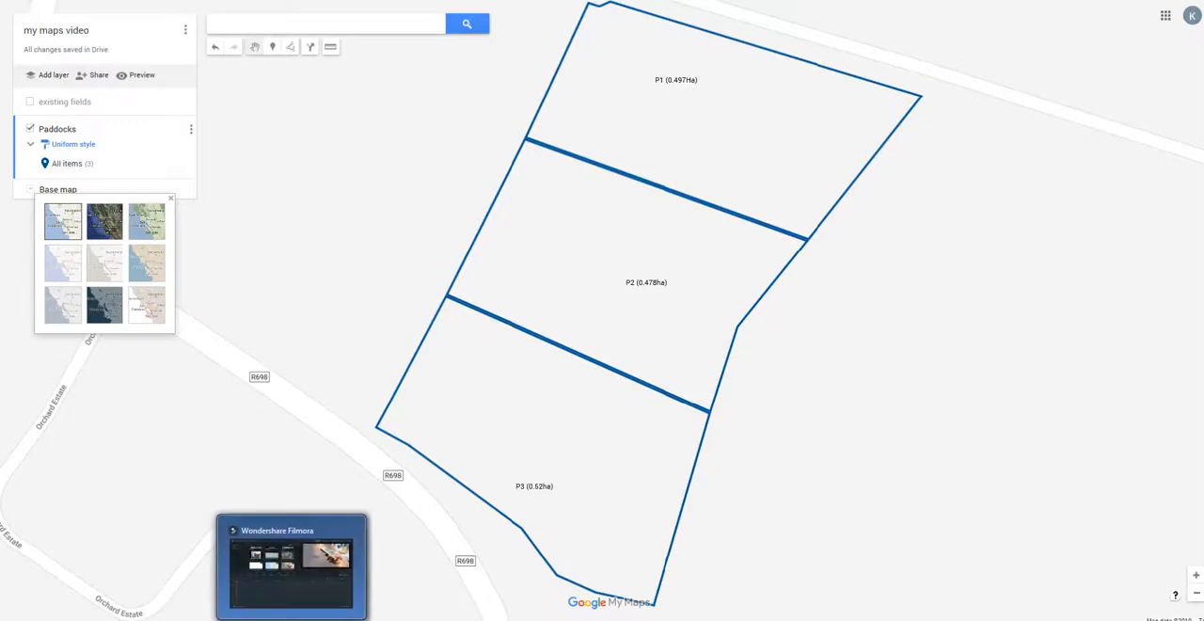